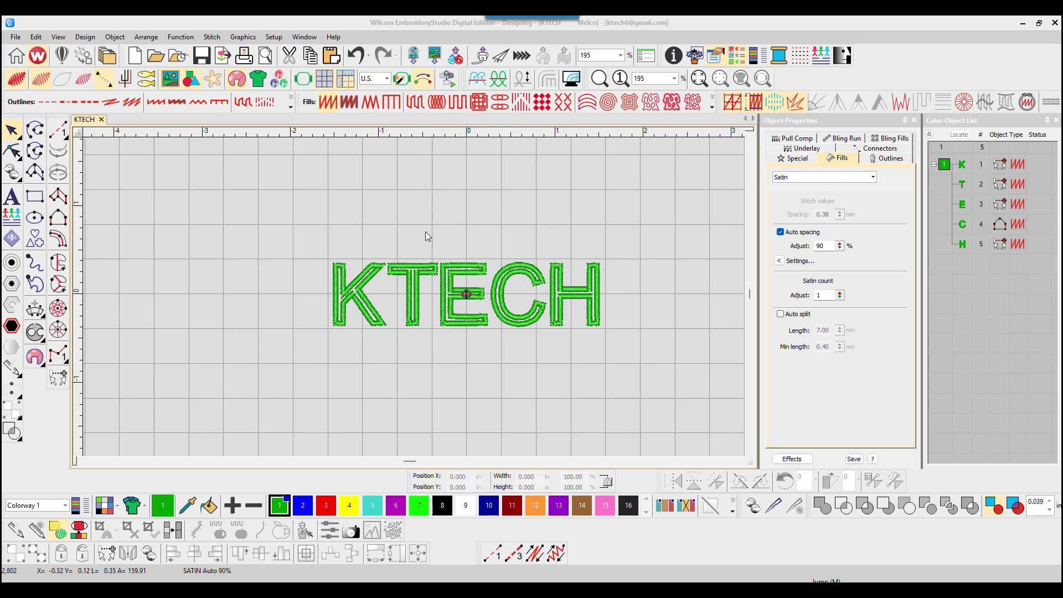
Switch to CorelDRAW and create a new blank document
mouse_move(386, 590)
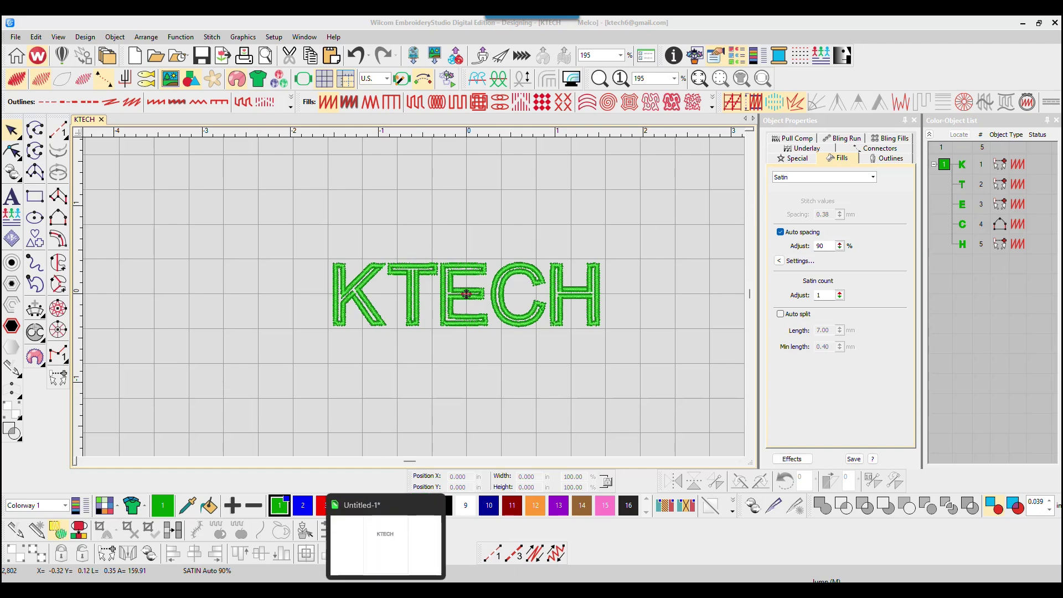
left_click(386, 590)
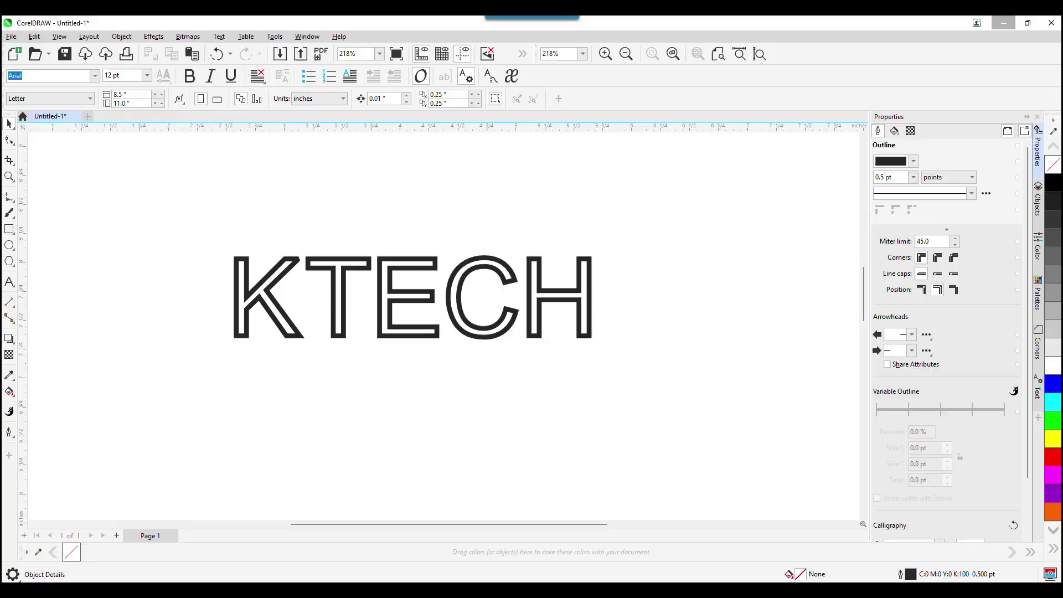
left_click(11, 37)
left_click(14, 52)
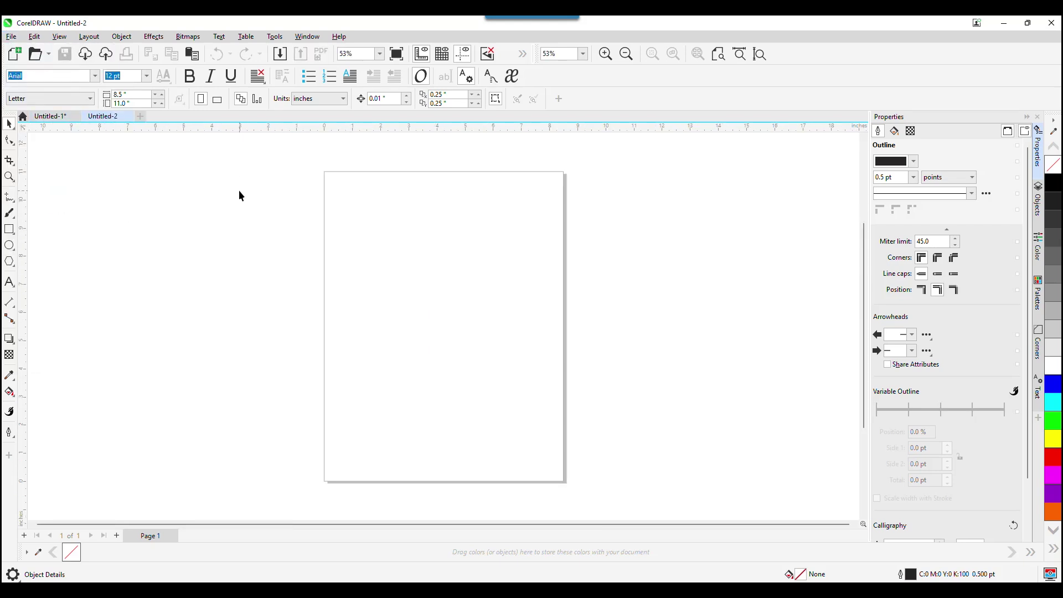
Add the artistic text "KTECH" in the upper part of the page
left_click(9, 281)
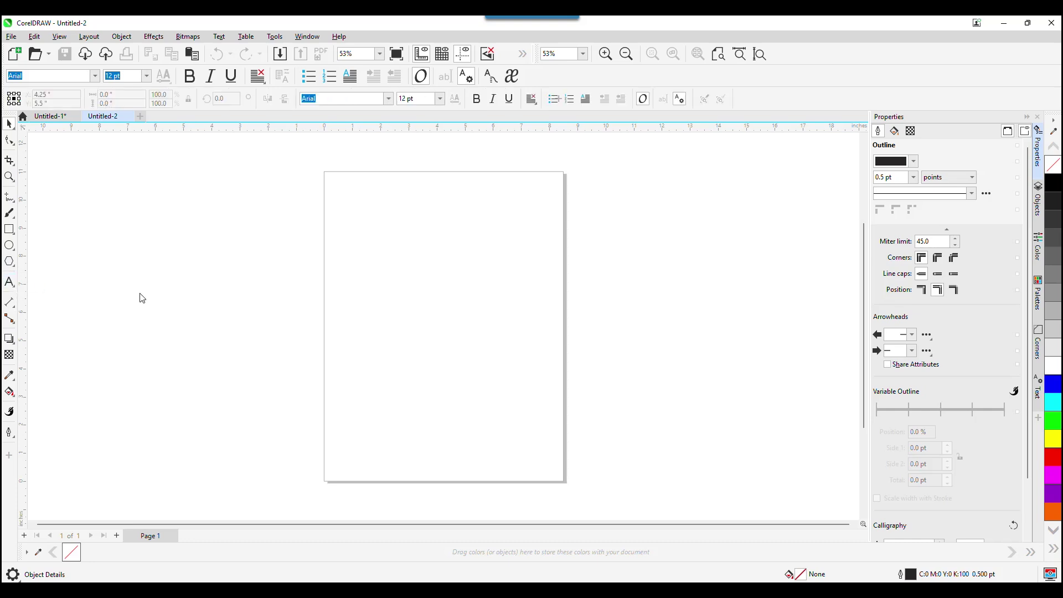
left_click(396, 250)
type("KTECH")
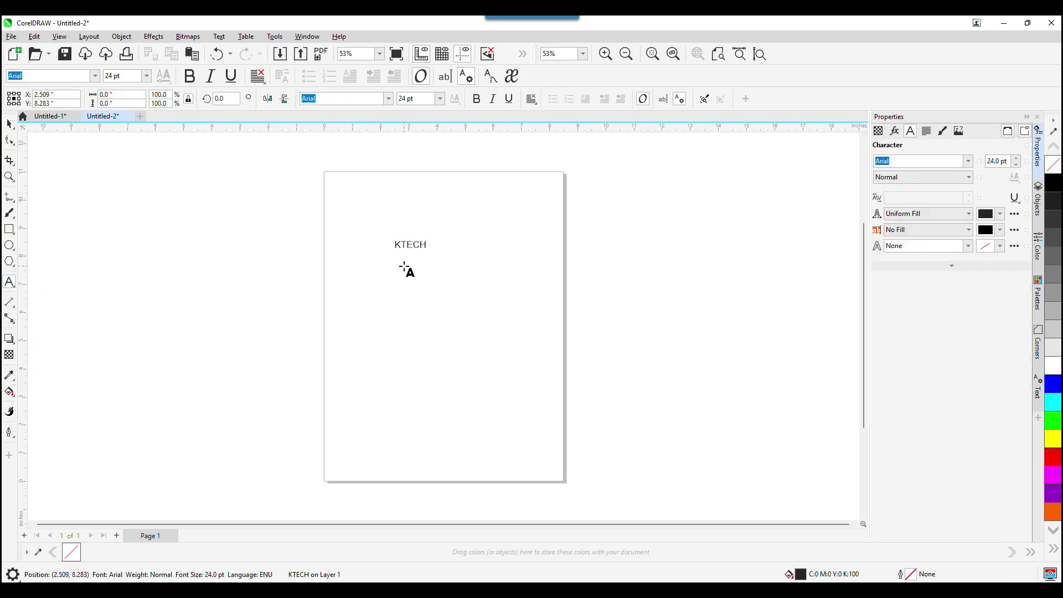
Set the KTECH text's width to 3 inches and move it to about X 4.08, Y 8.09 inches
key("ctrl+space")
left_click(11, 123)
double_click(125, 93)
type("3")
key("Return")
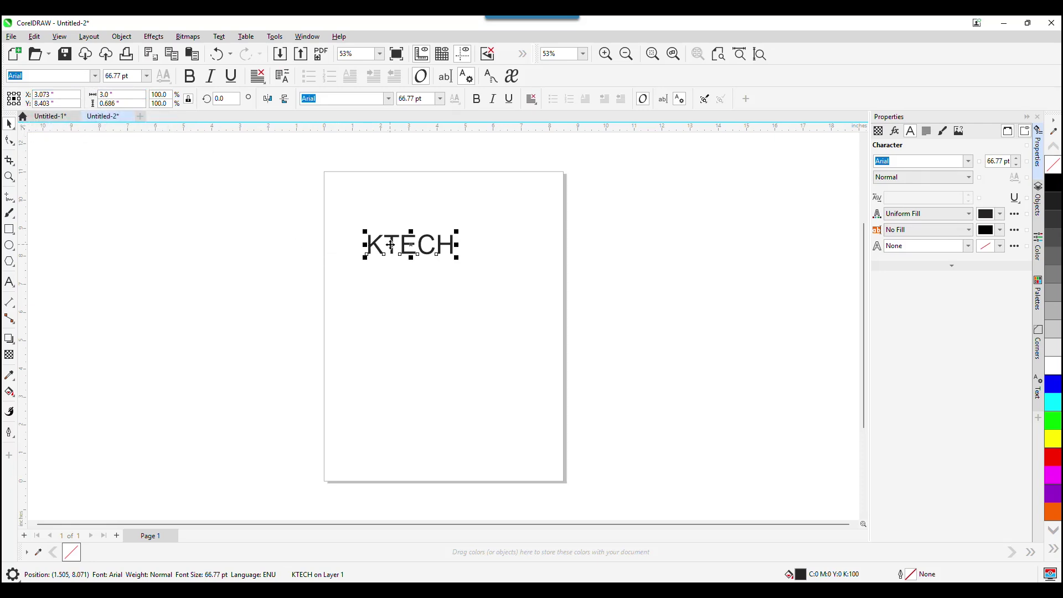
left_click_drag(390, 244, 420, 254)
Give the KTECH characters a 3.0 pt outline and set their fill to No Fill
scroll(444, 255, "up", 1)
scroll(447, 281, "up", 3)
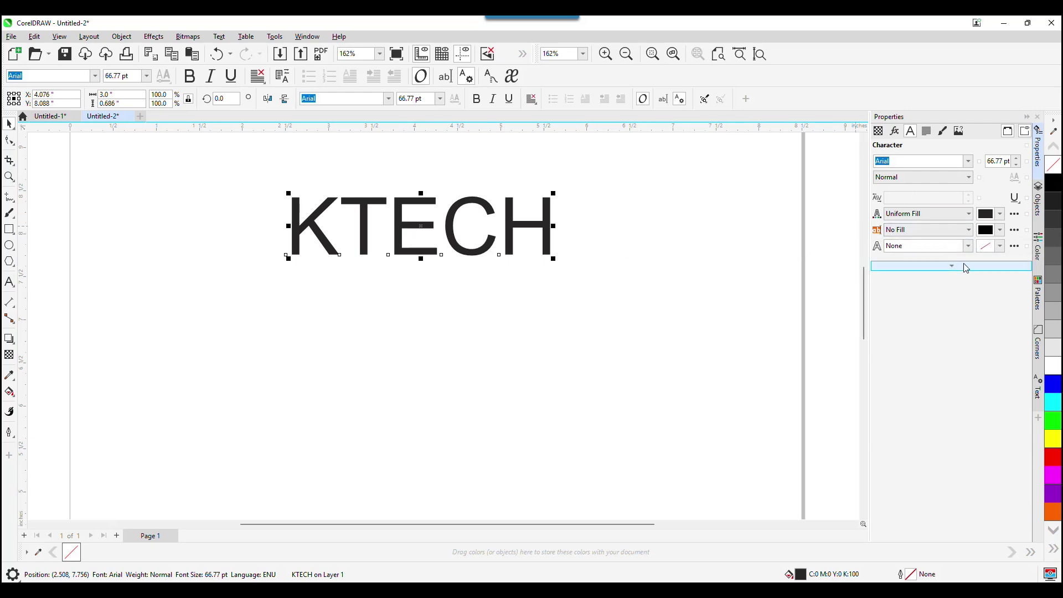
left_click(968, 245)
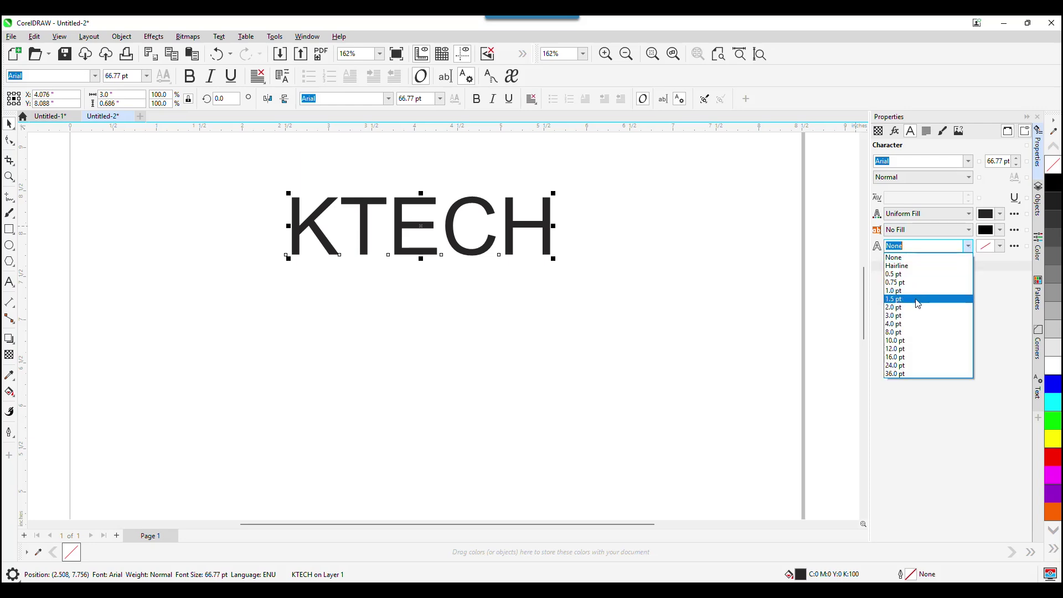
left_click(916, 315)
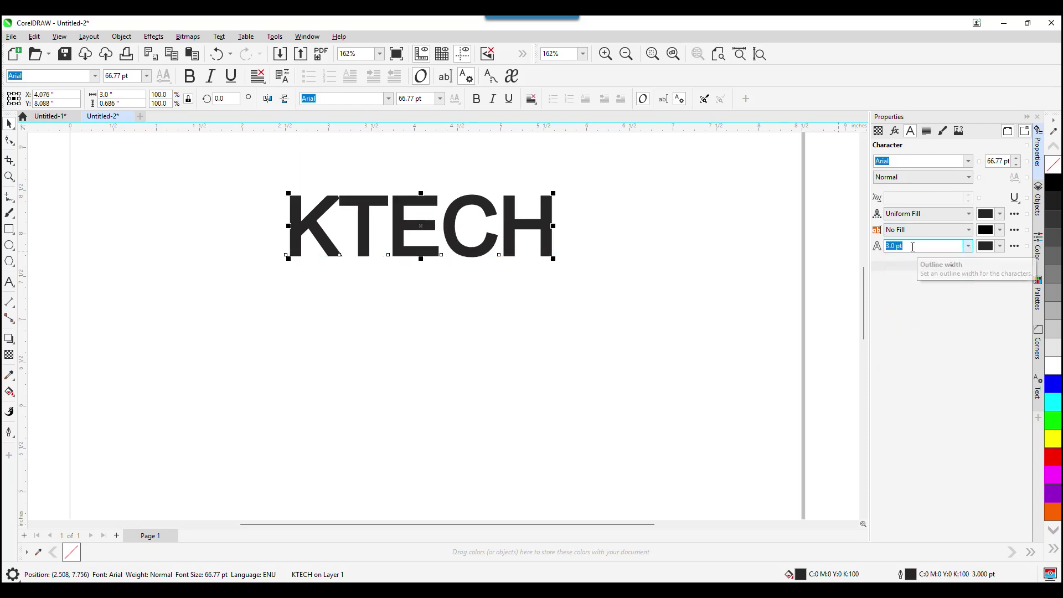
left_click(922, 215)
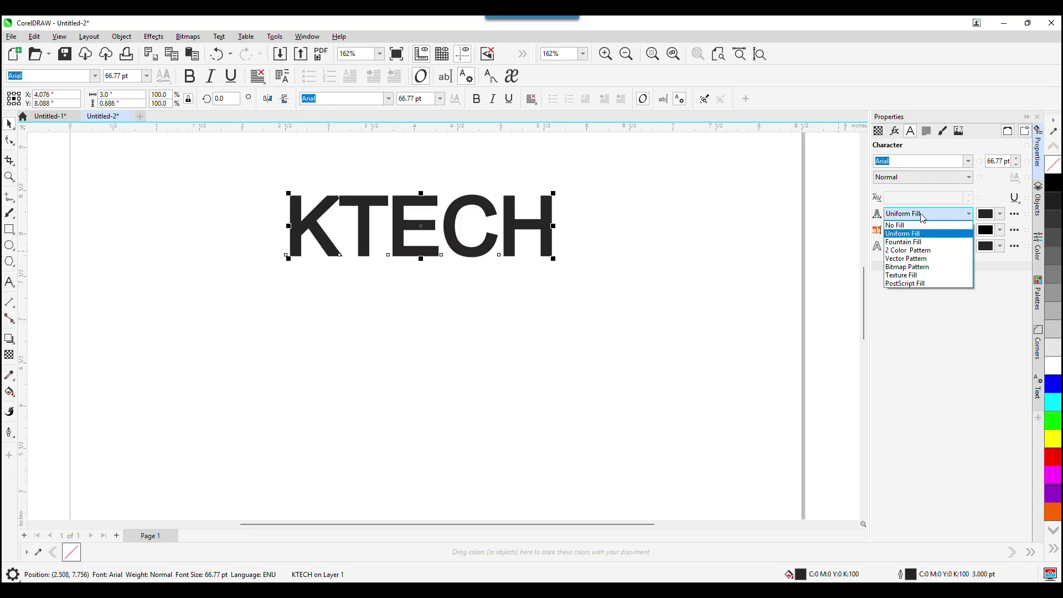
left_click(906, 227)
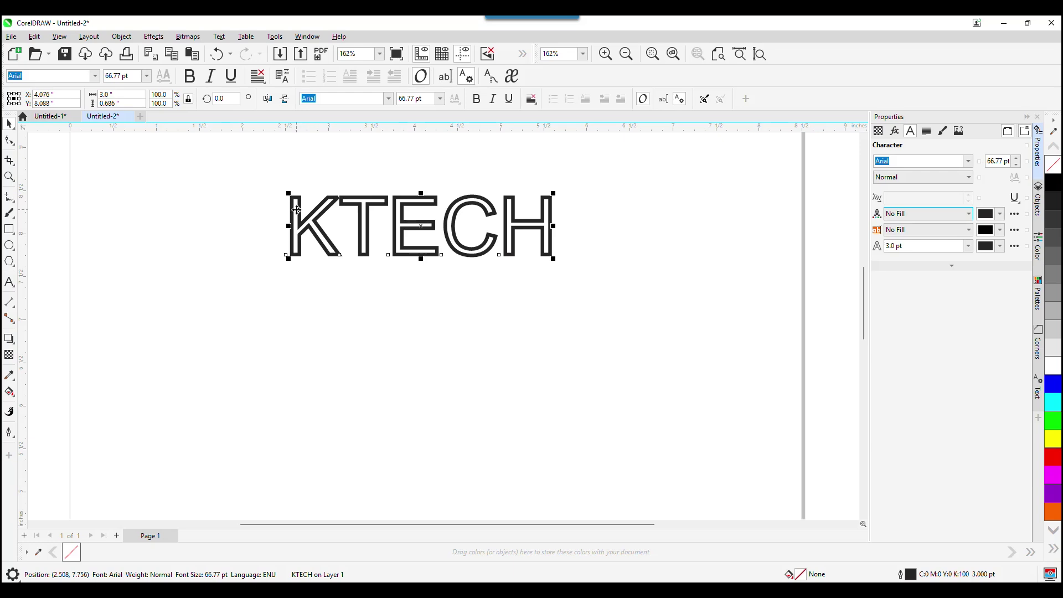
Examine the outlined KTECH letters up close, especially the corners and the spacing between K and T
scroll(329, 200, "up", 2)
scroll(331, 201, "up", 1)
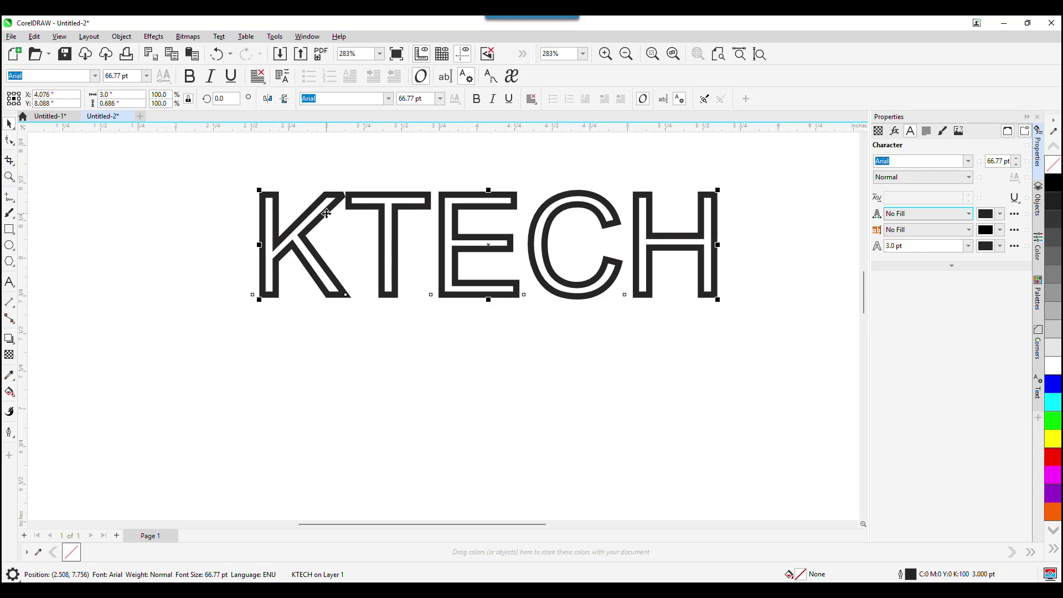
scroll(294, 201, "up", 2)
scroll(520, 188, "down", 1)
left_click_drag(531, 156, 396, 183)
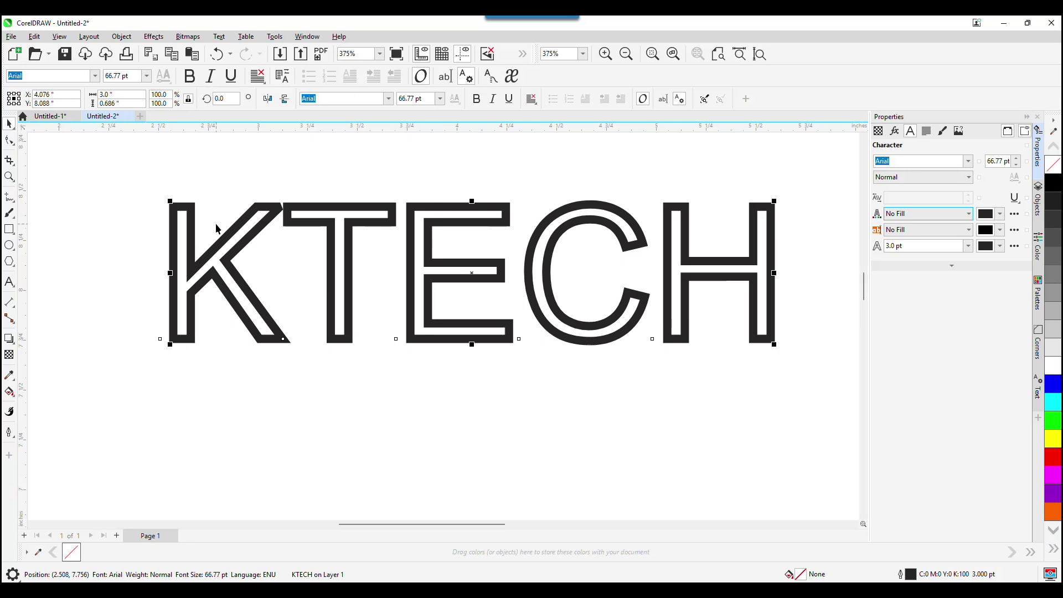
scroll(218, 227, "up", 1)
scroll(598, 221, "down", 2)
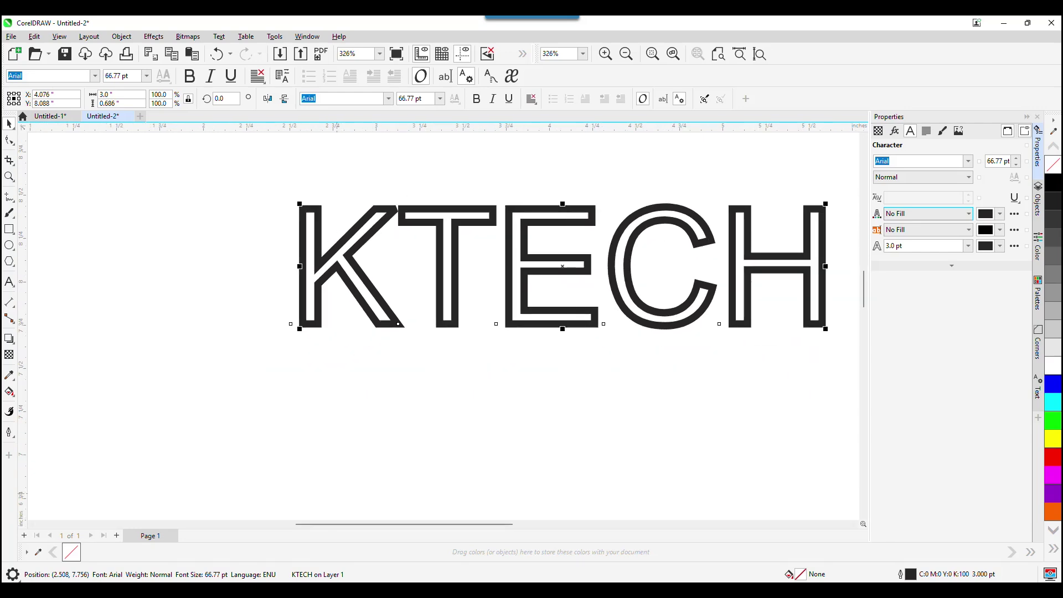
Switch to EmbroideryStudio, view the stitched KTECH design at 100%, and return to CorelDRAW
left_click(416, 578)
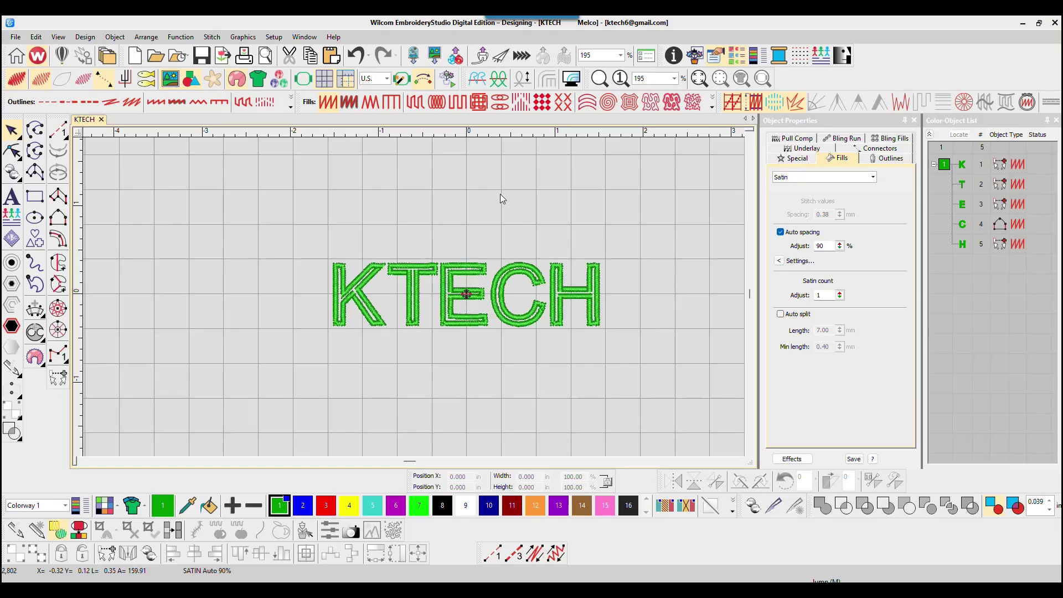
left_click(614, 83)
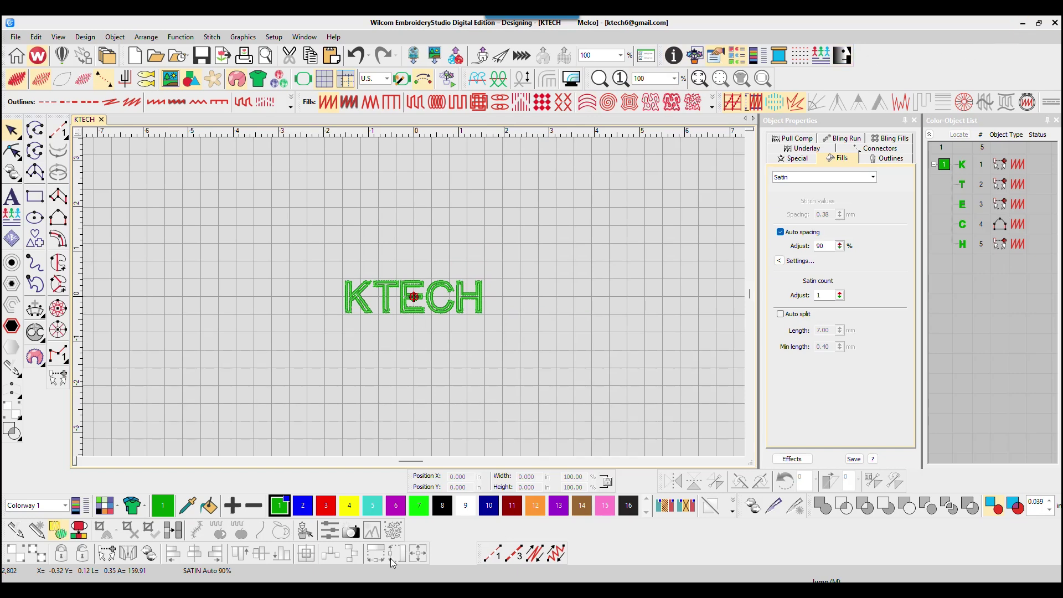
left_click(414, 575)
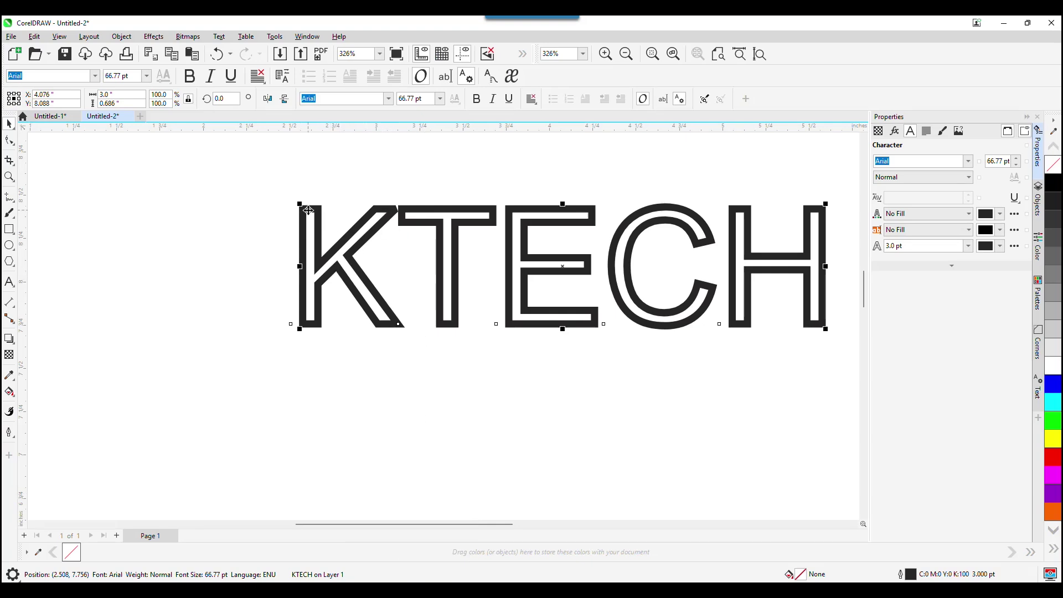
Change the KTECH text outline to round corners in the Outline Pen settings
scroll(296, 213, "up", 2)
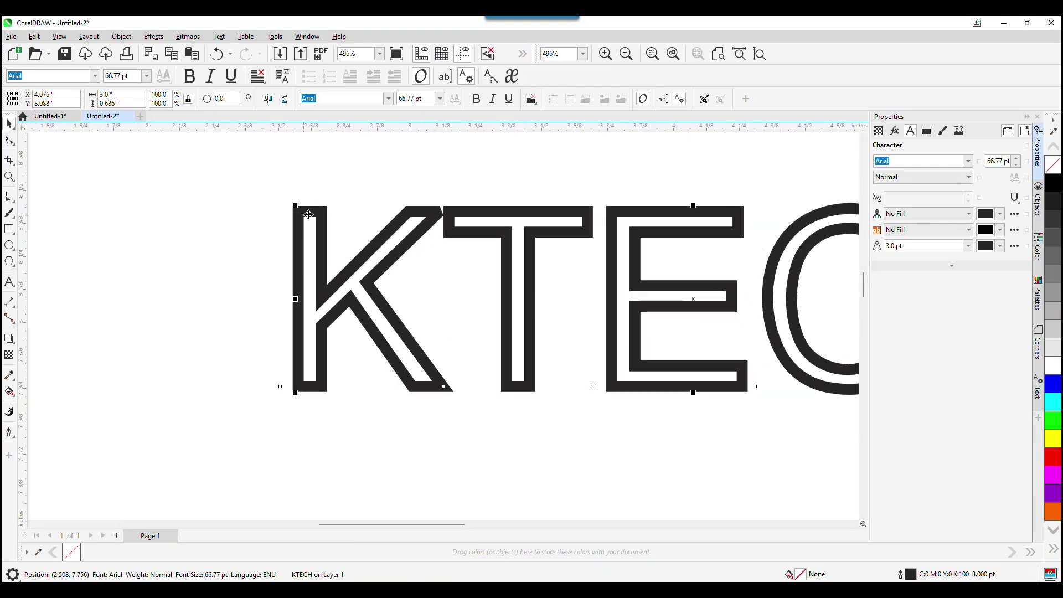
scroll(337, 223, "down", 1)
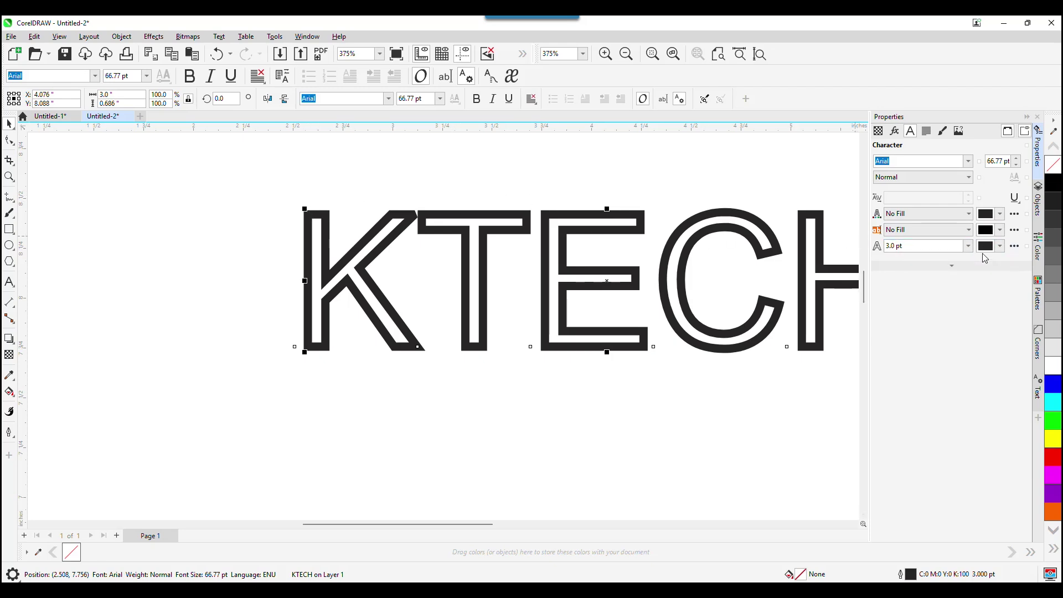
left_click(1015, 247)
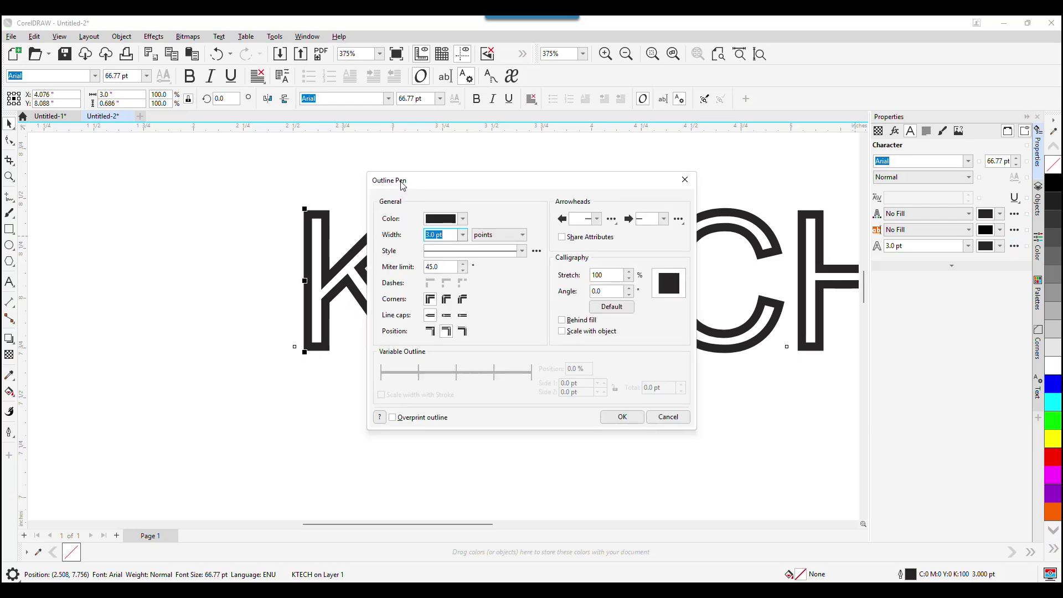
left_click(447, 299)
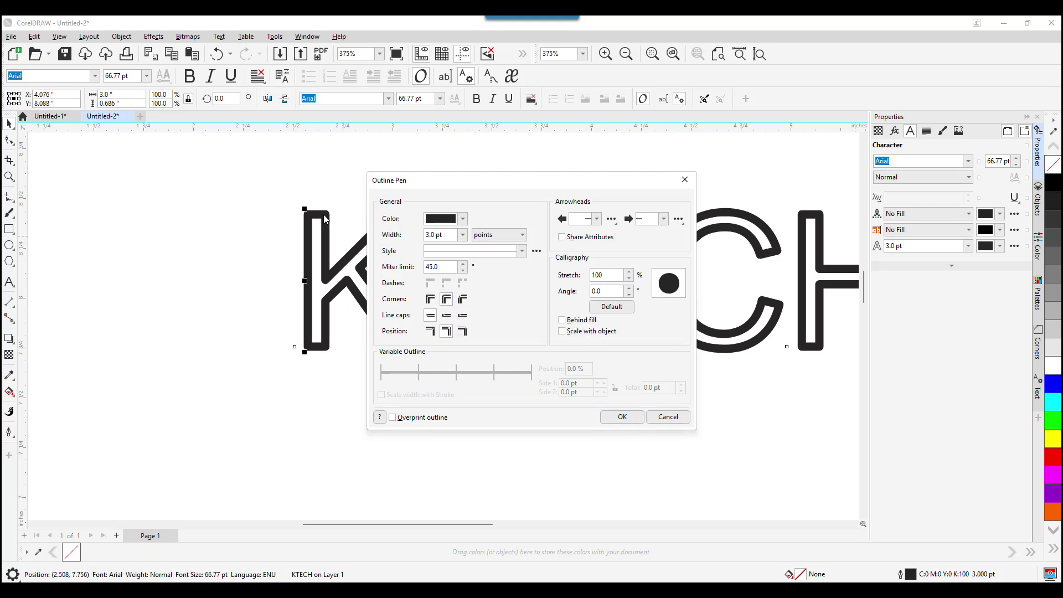
left_click(622, 417)
Shift the letter K horizontally by about -6% with the Shape tool to separate it from the T
scroll(385, 230, "up", 2)
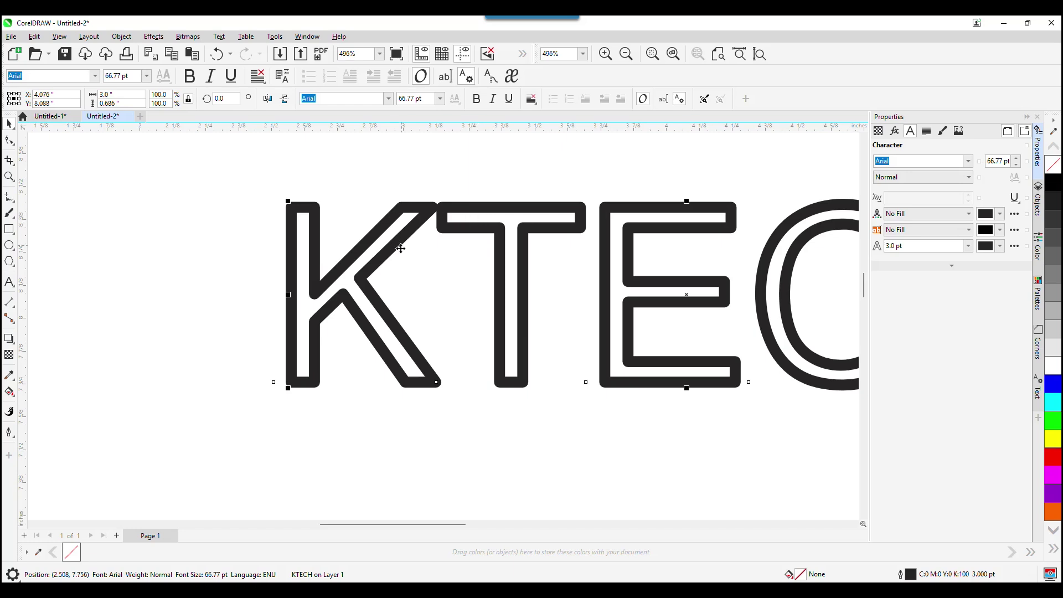
scroll(549, 270, "down", 1)
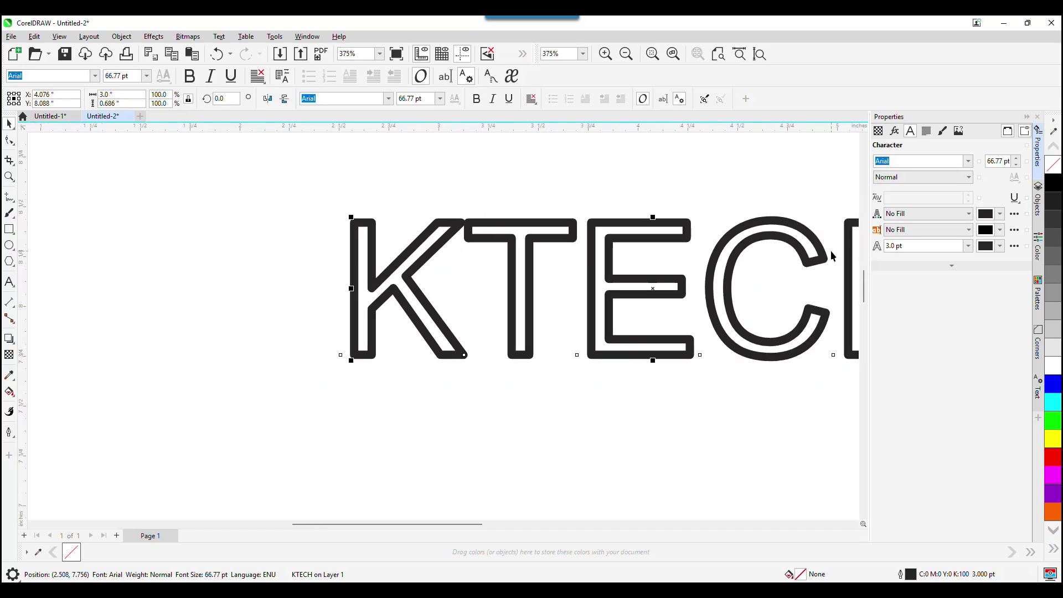
scroll(810, 249, "right", 3)
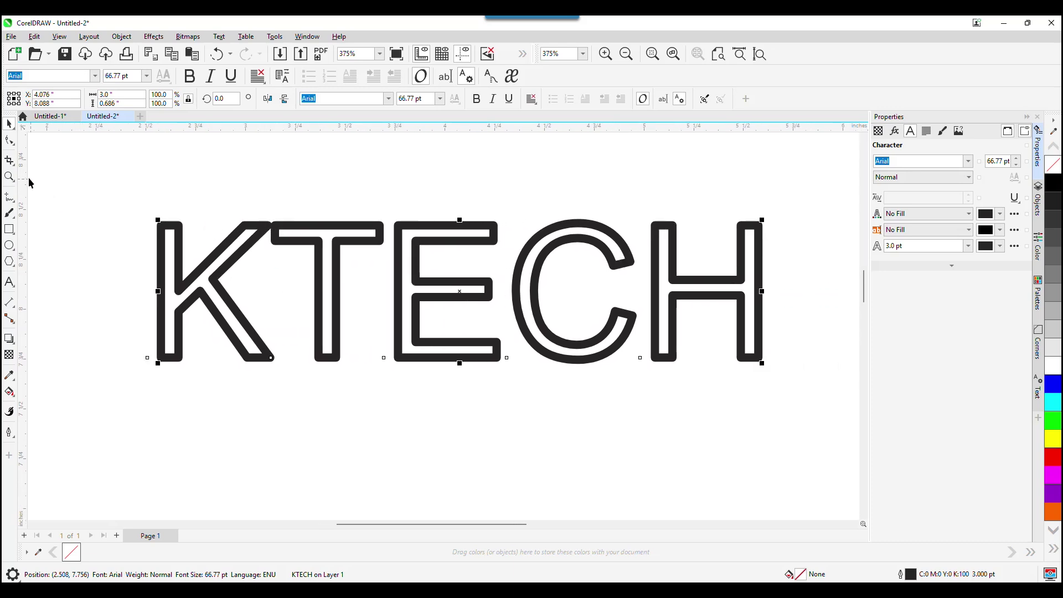
left_click(10, 140)
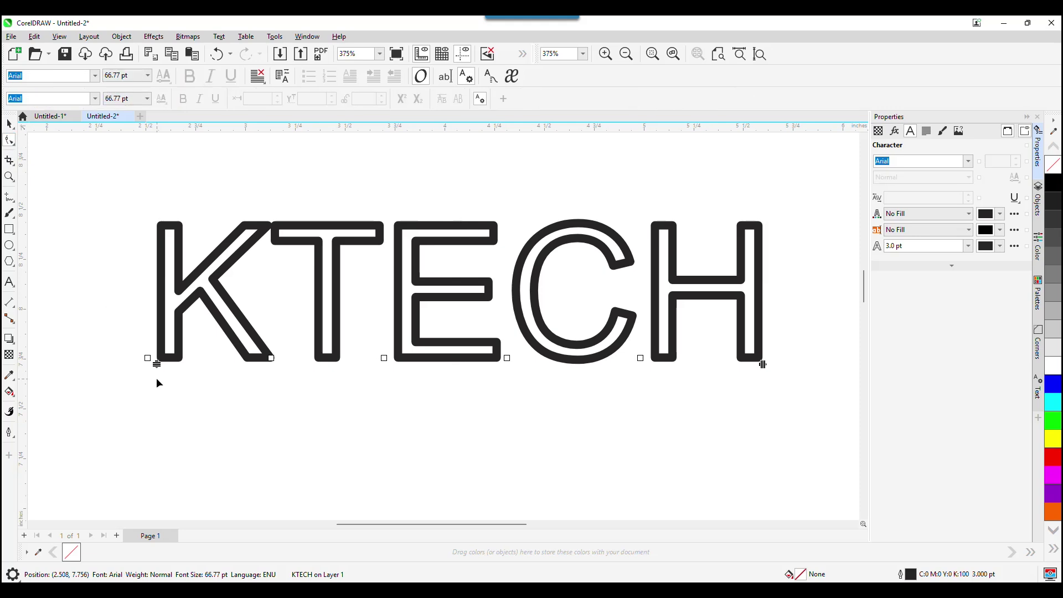
left_click(149, 361)
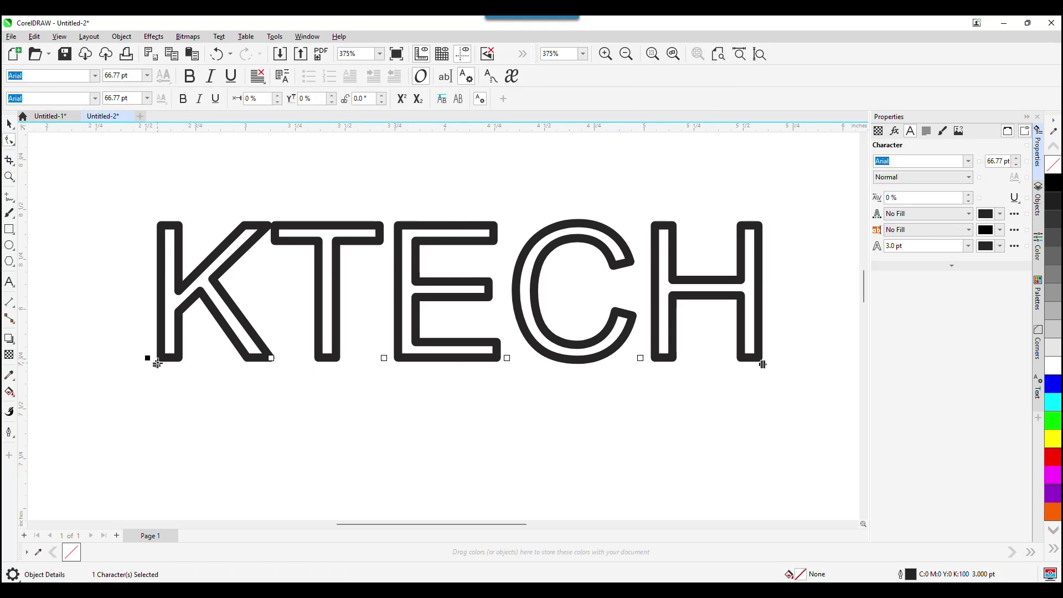
left_click_drag(157, 364, 153, 363)
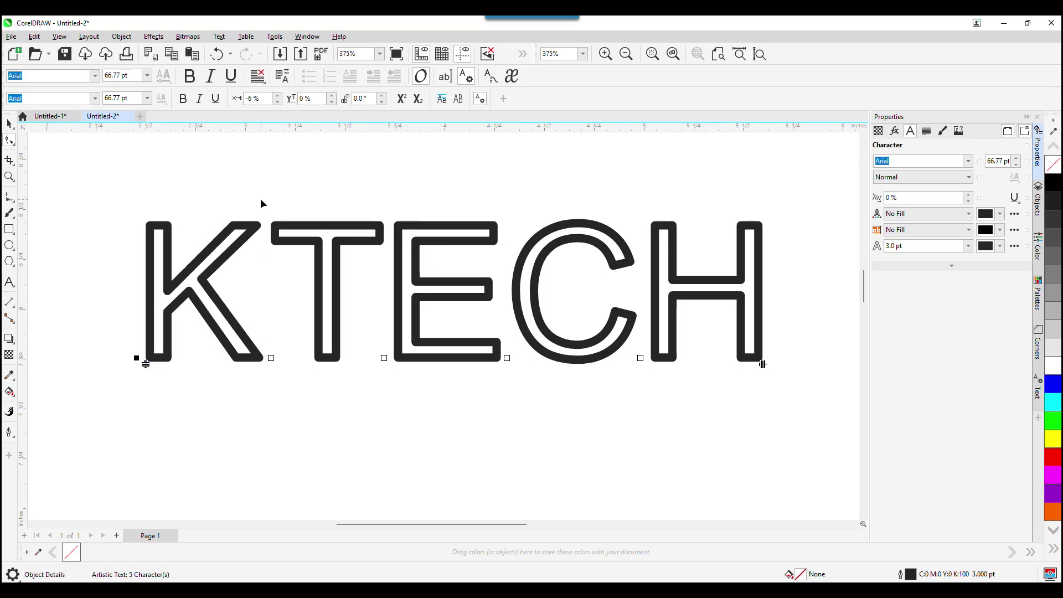
left_click(272, 189)
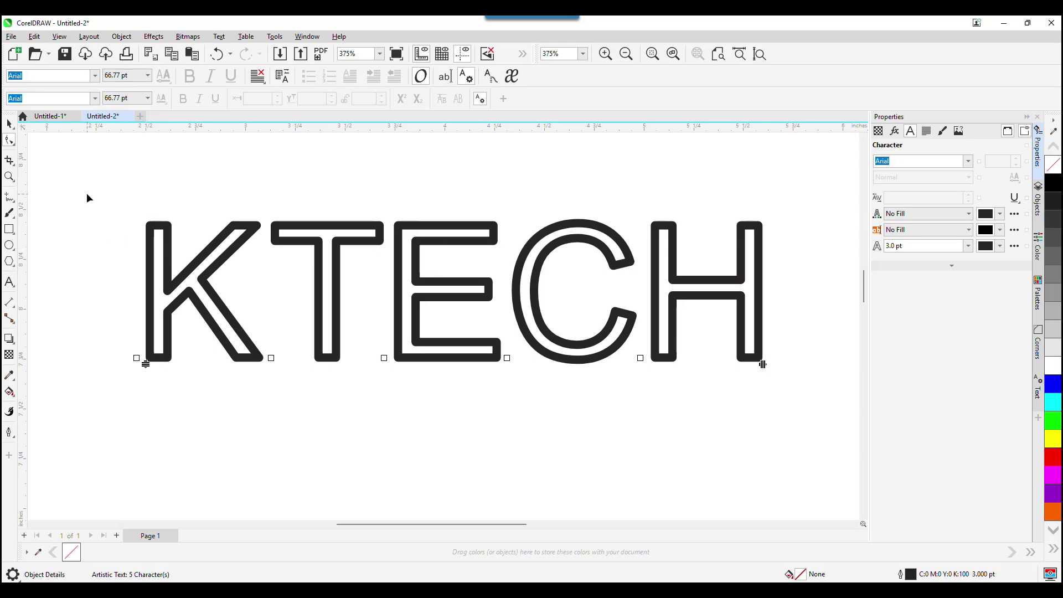
Break the KTECH text apart into individual letters
left_click(9, 123)
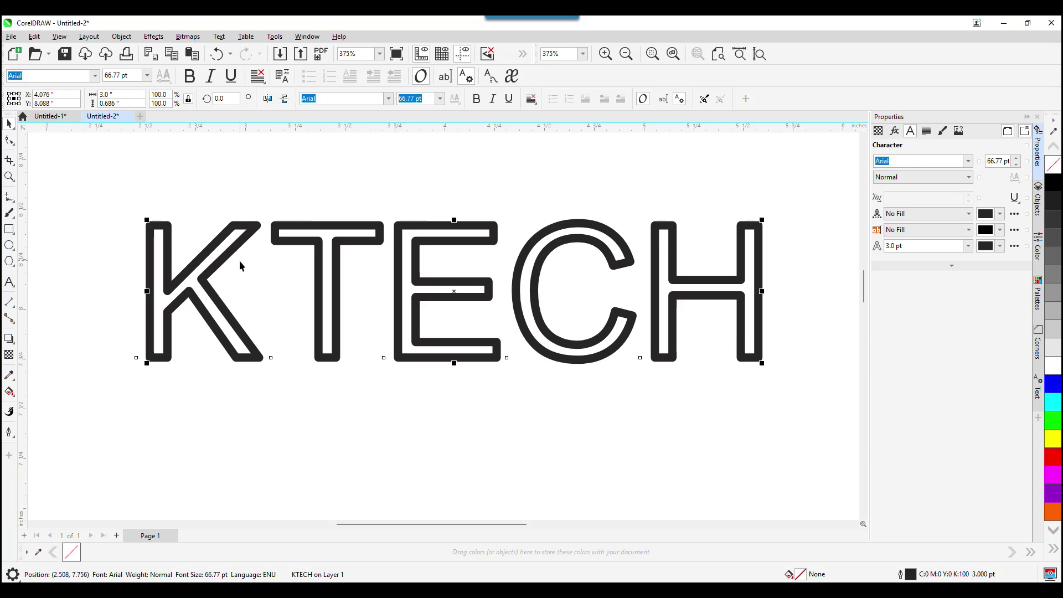
left_click(122, 36)
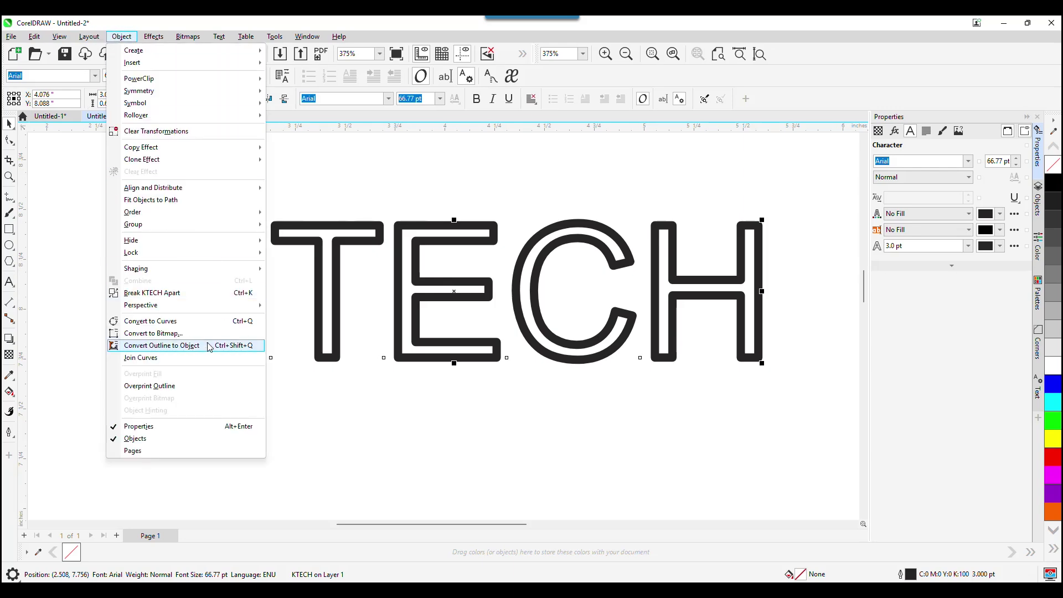
left_click(153, 293)
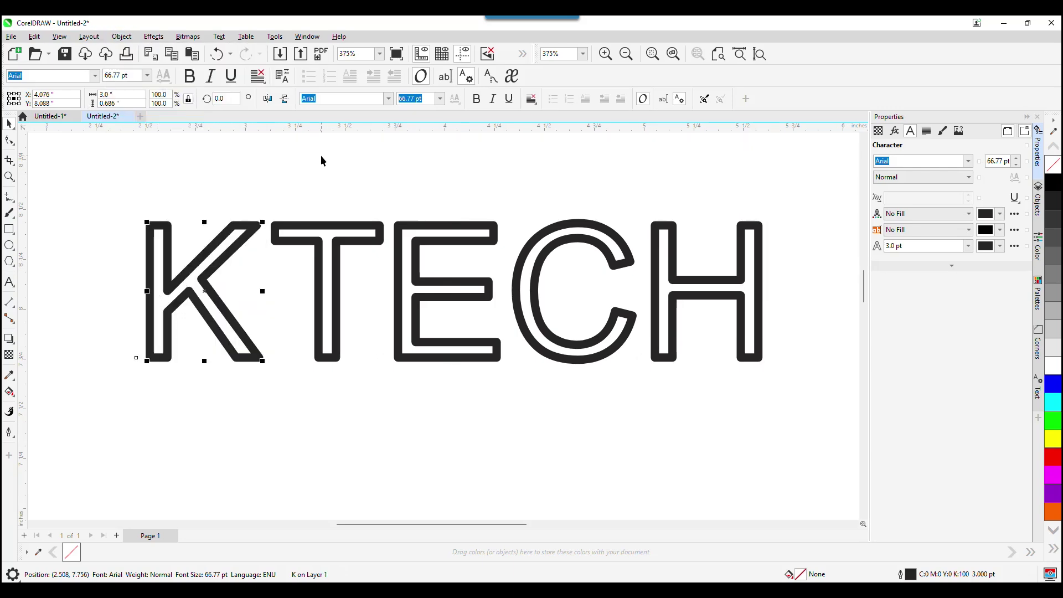
Check that each letter of KTECH can be selected separately, then clear the selection
left_click(289, 230)
left_click(303, 226)
left_click(488, 231)
left_click(553, 236)
left_click(677, 227)
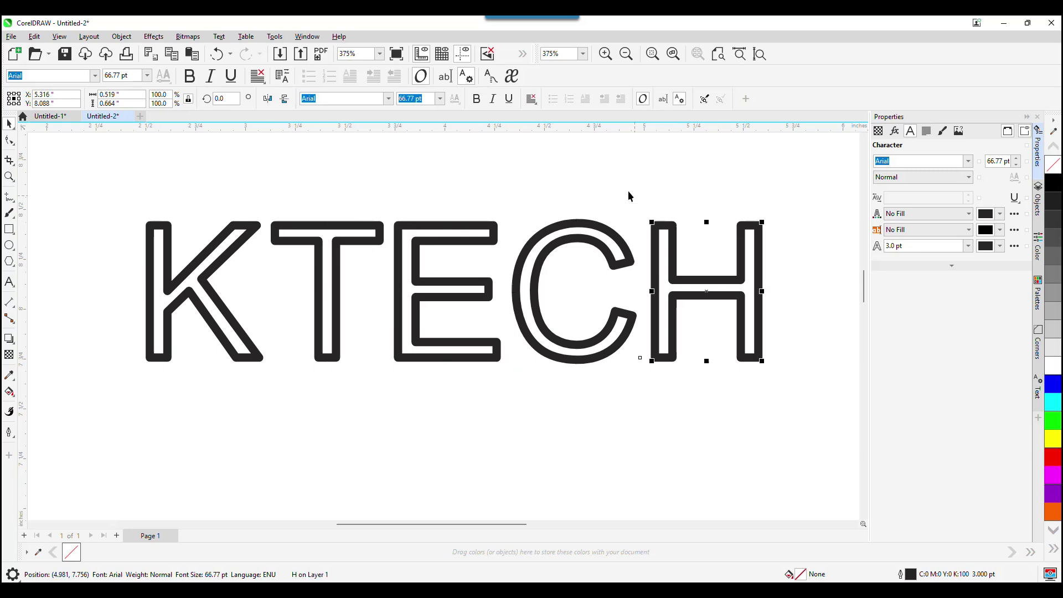
left_click(563, 178)
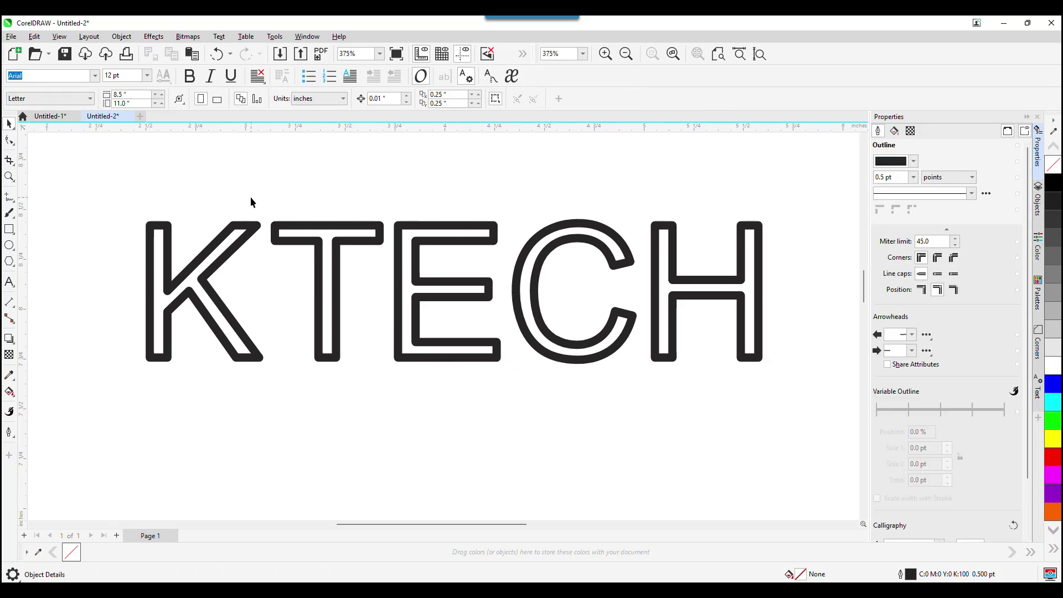
Select all five separate KTECH letters and copy them
scroll(250, 198, "up", 1)
scroll(251, 197, "down", 3)
left_click_drag(129, 179, 607, 338)
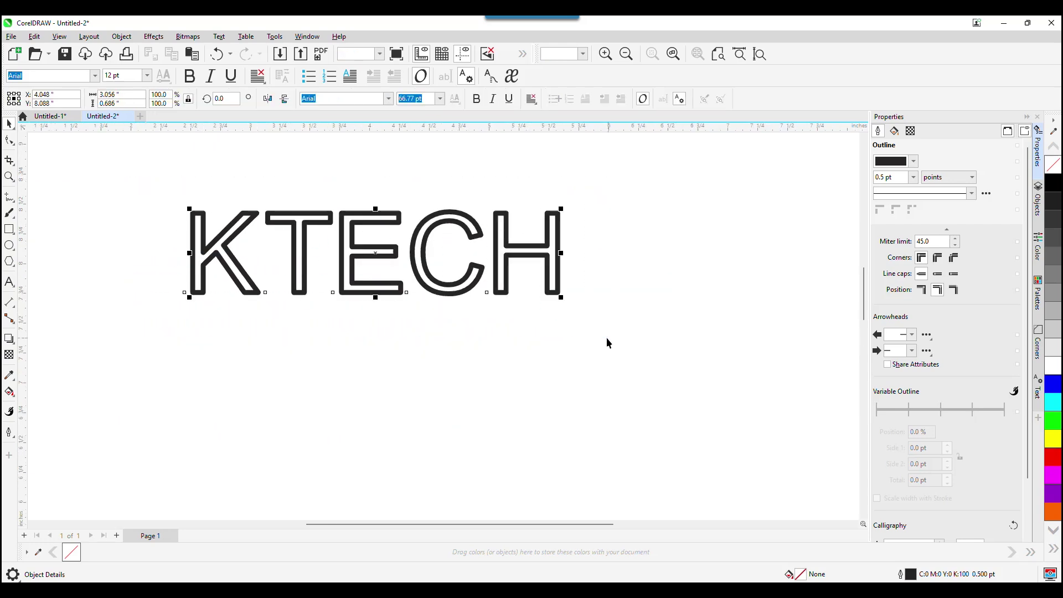
right_click(320, 248)
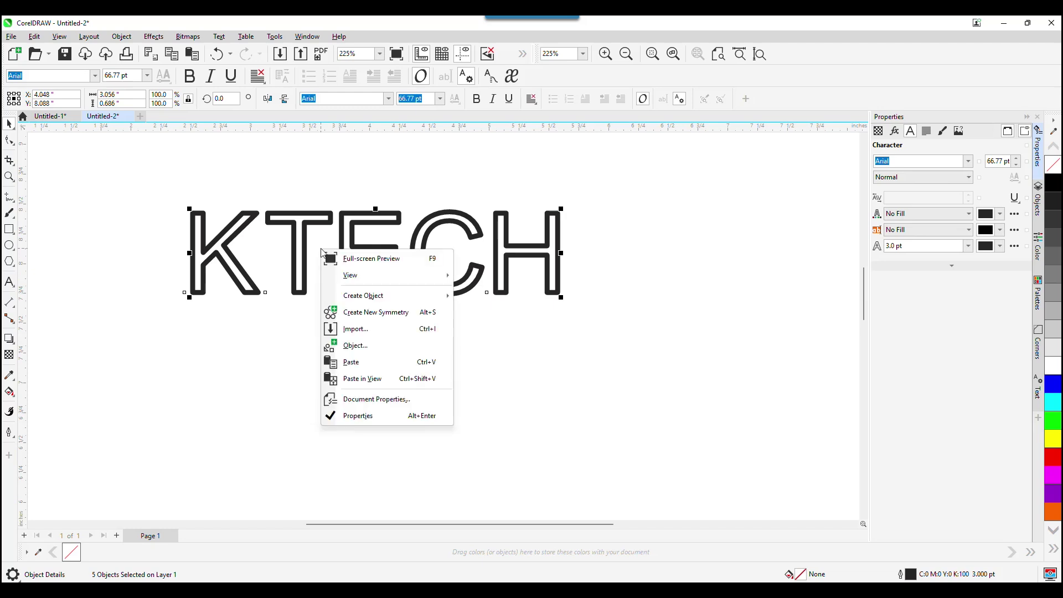
left_click(325, 164)
left_click_drag(141, 179, 589, 323)
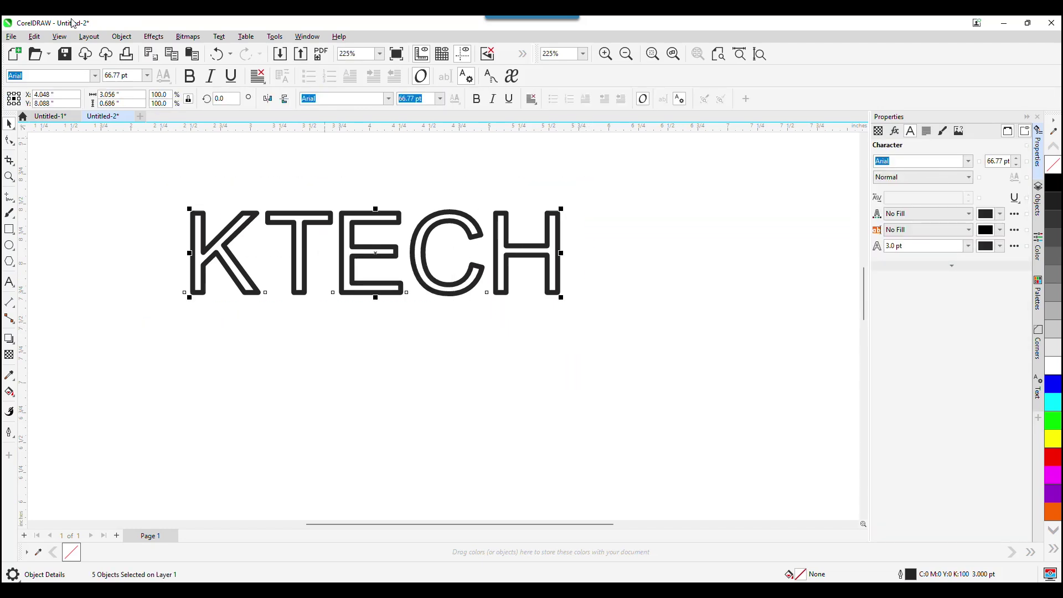
left_click(59, 37)
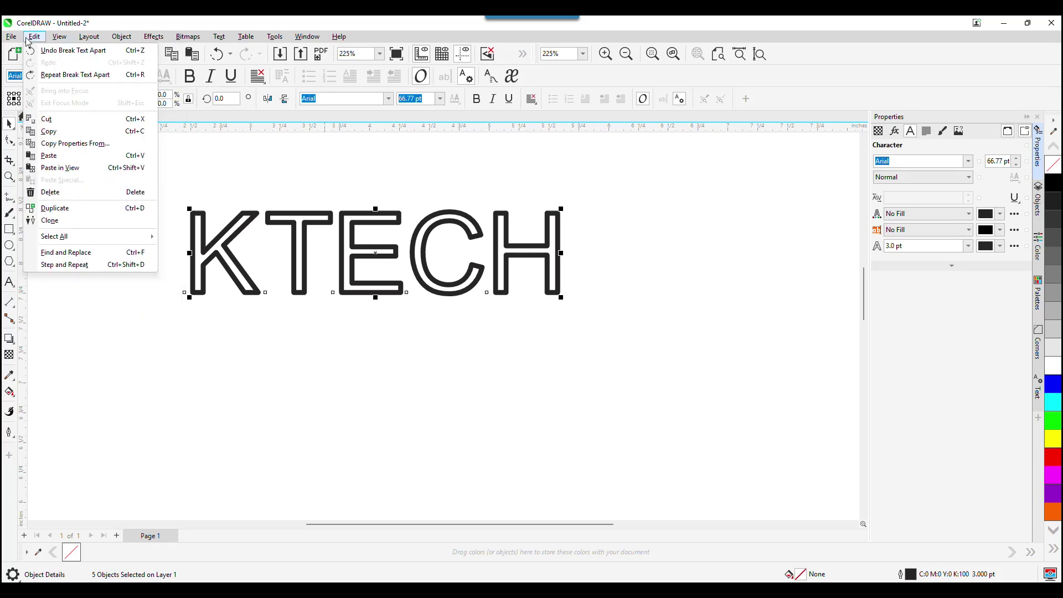
left_click(54, 132)
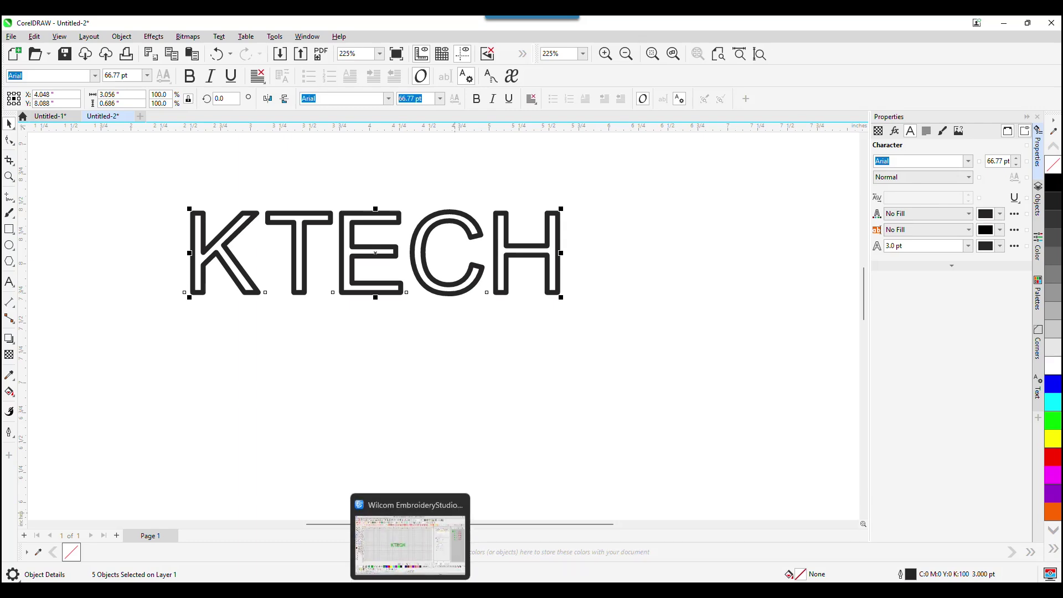
Switch to Wilcom EmbroideryStudio and create a new blank design
left_click(410, 590)
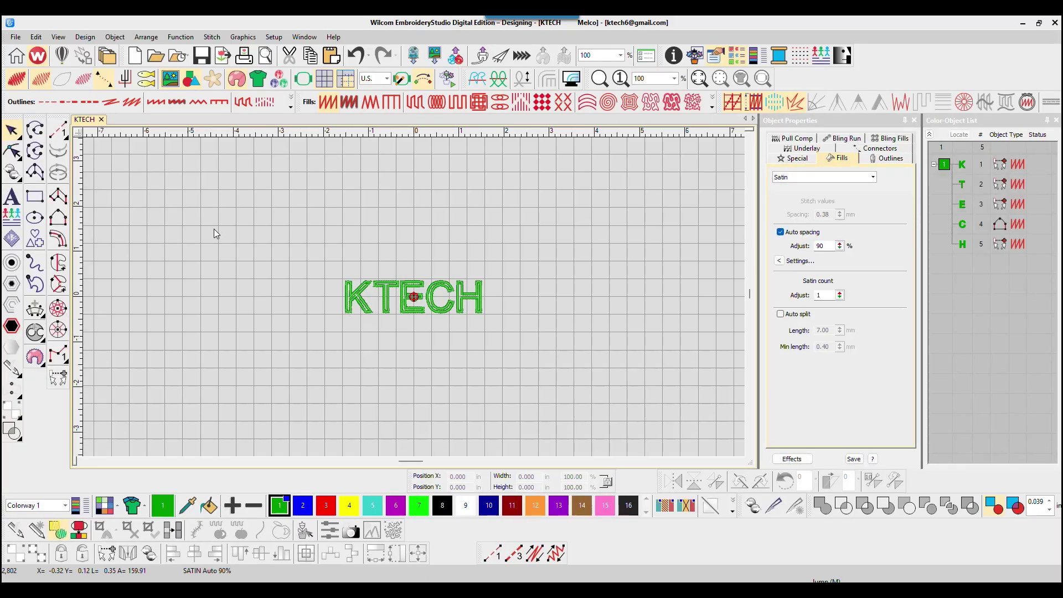
left_click(17, 38)
left_click(20, 49)
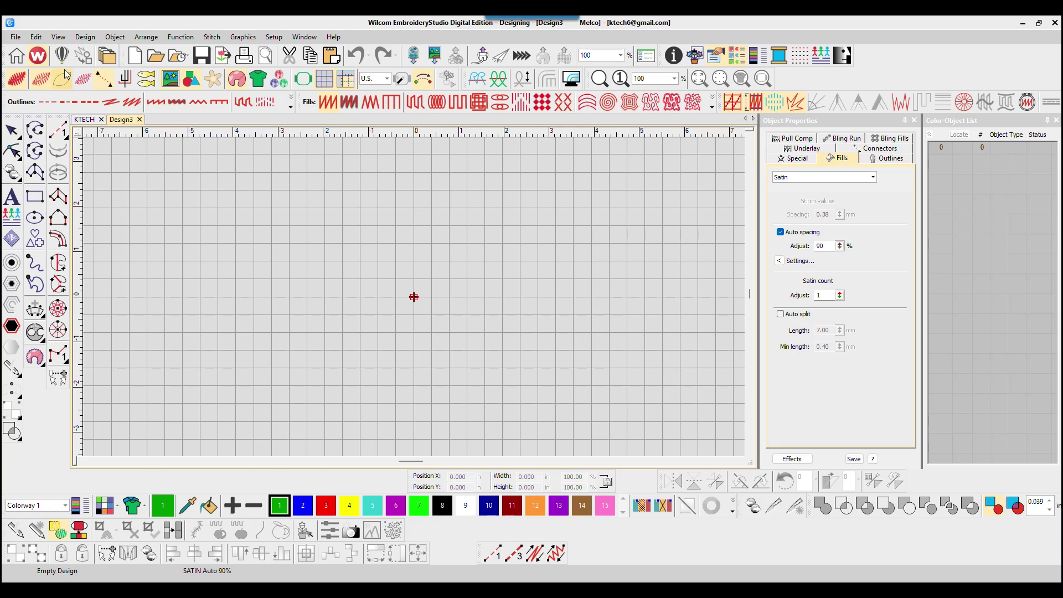
Look through the available machine formats for the new design and close the list without changing the format
left_click(83, 37)
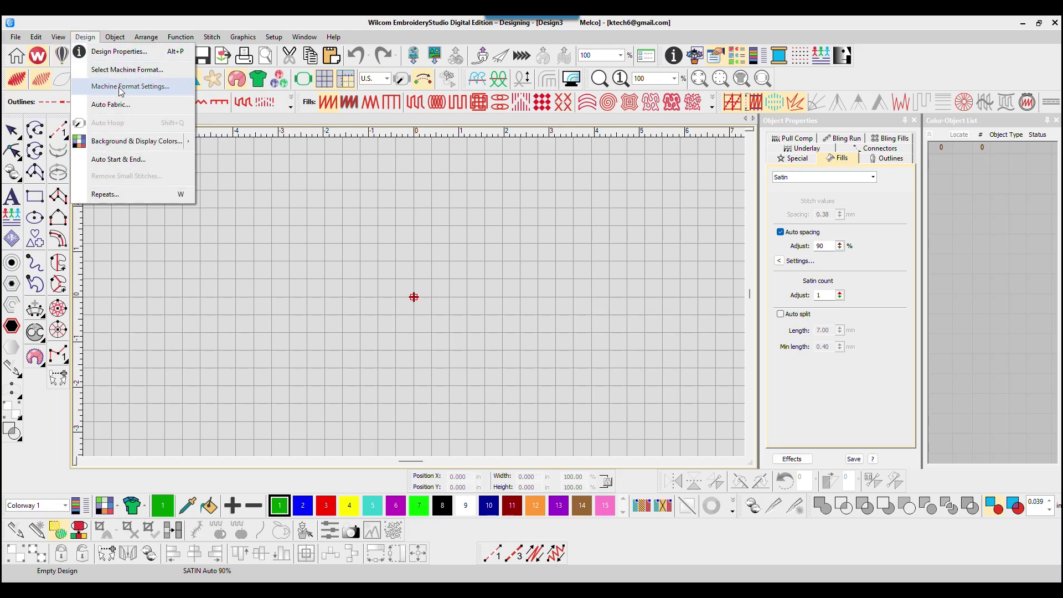
left_click(121, 87)
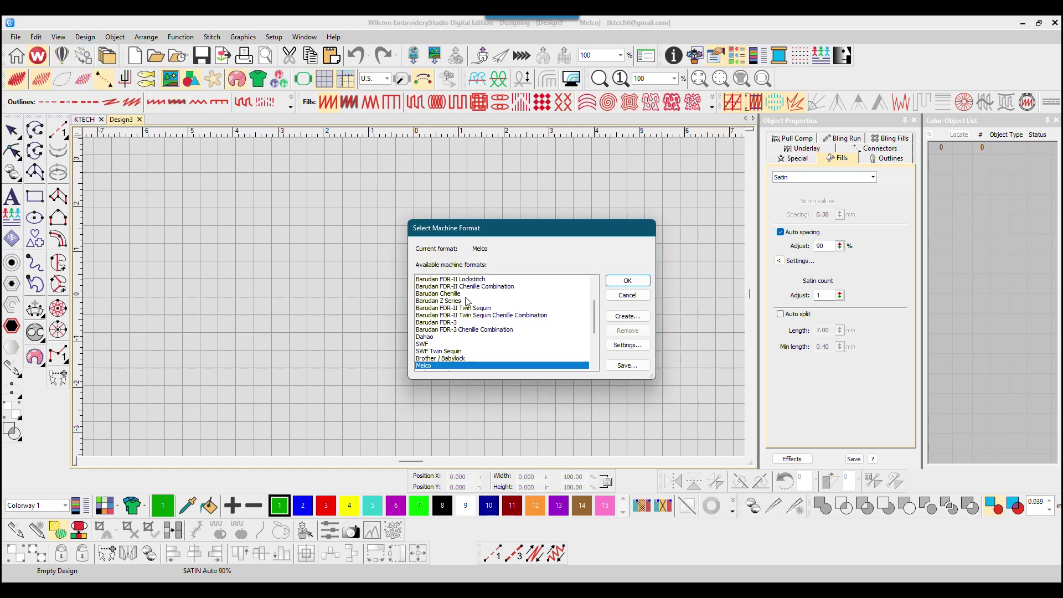
scroll(475, 348, "down", 2)
left_click_drag(590, 341, 590, 290)
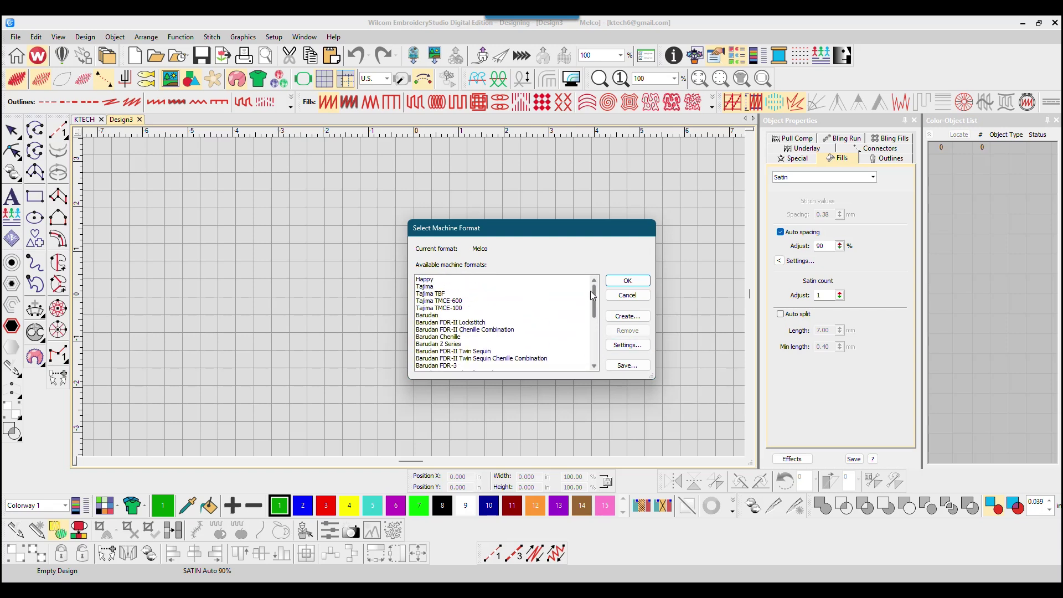
scroll(489, 339, "down", 1)
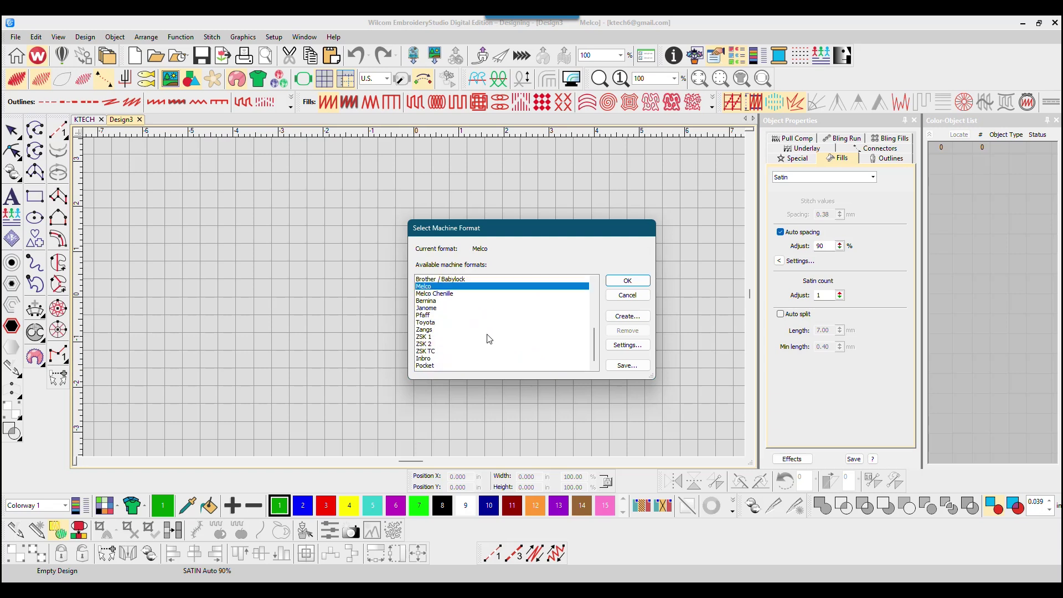
scroll(462, 354, "up", 1)
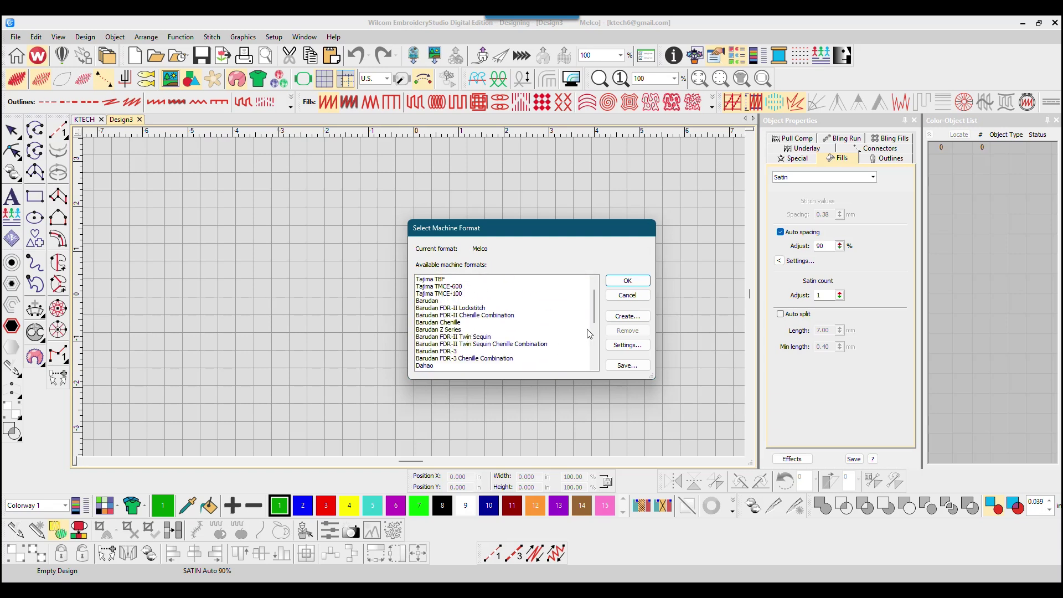
left_click(627, 297)
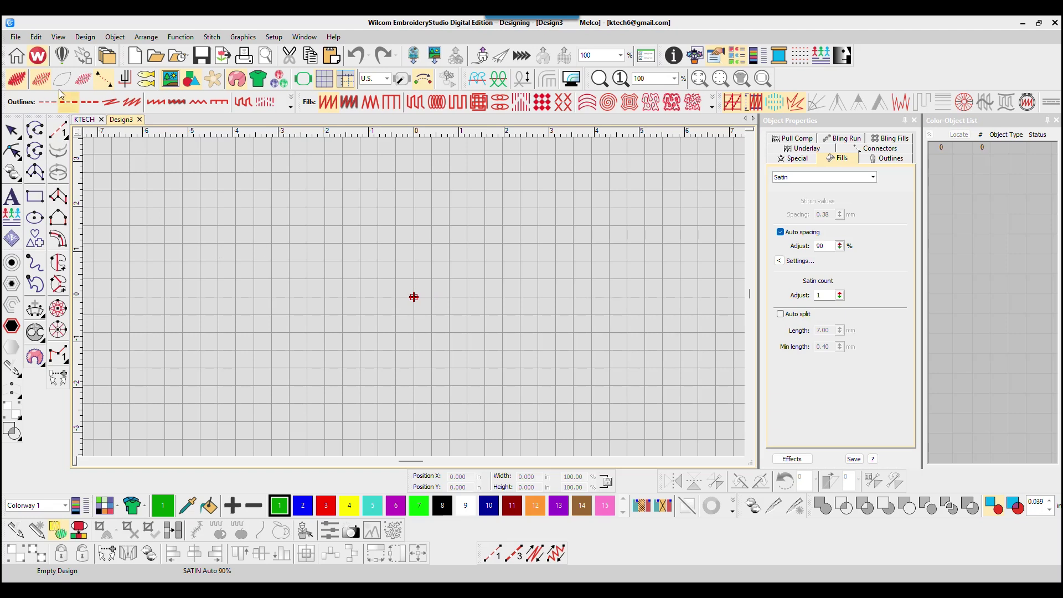
Paste the copied KTECH letters into the new design
left_click(89, 102)
left_click(36, 36)
left_click(54, 120)
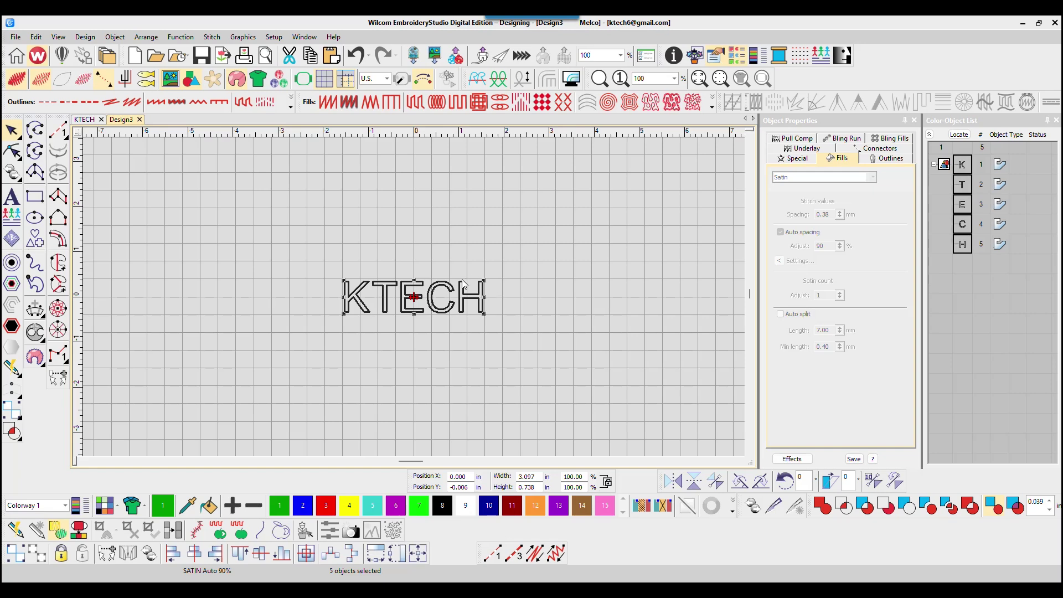
scroll(414, 296, "up", 4)
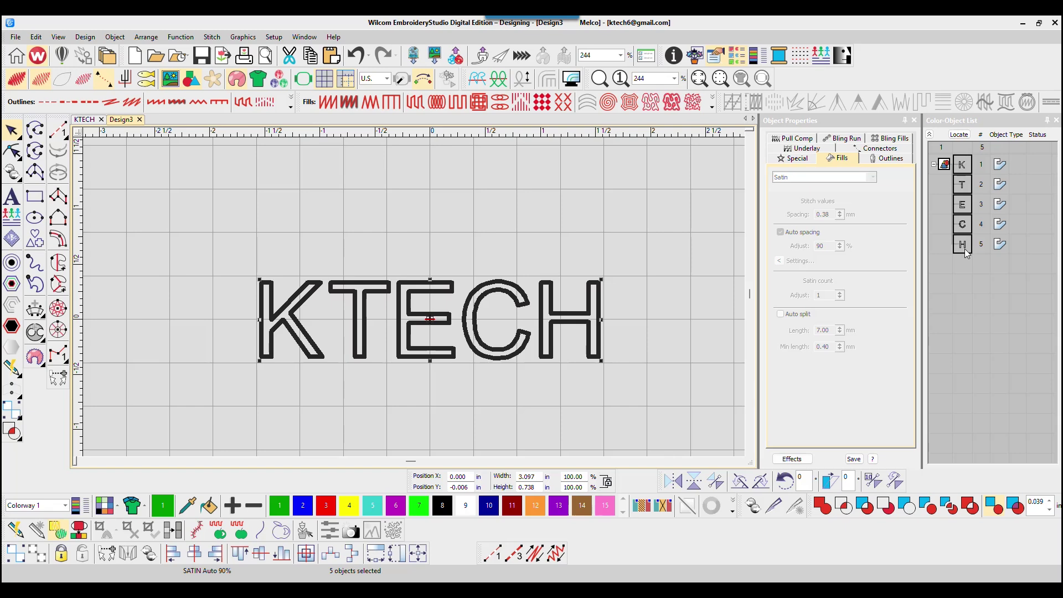
Check that K, T, E, C and H are each selectable as separate objects in the Color-Object List
left_click(620, 198)
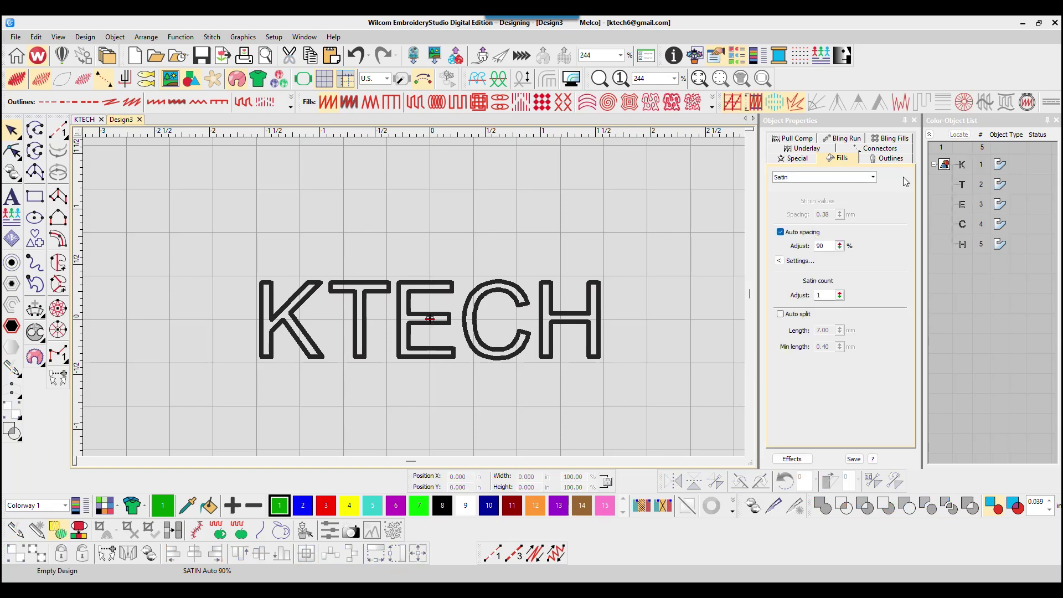
left_click(962, 164)
left_click(962, 184)
left_click(962, 204)
left_click(961, 226)
left_click(960, 246)
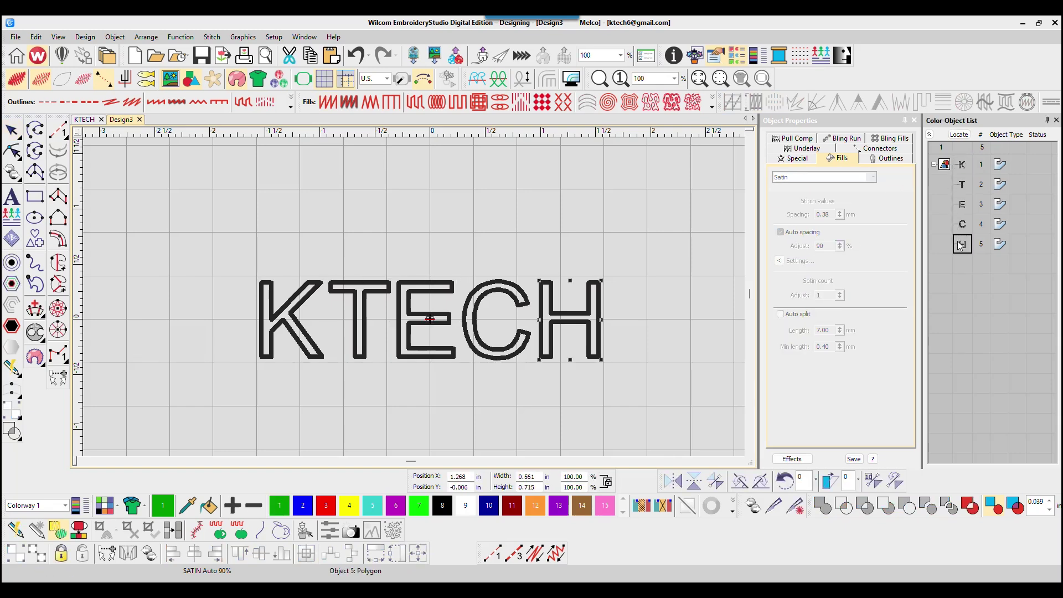
Convert all five KTECH vector letters to embroidery objects and recolor the stitching with green thread color 1
left_click(945, 165)
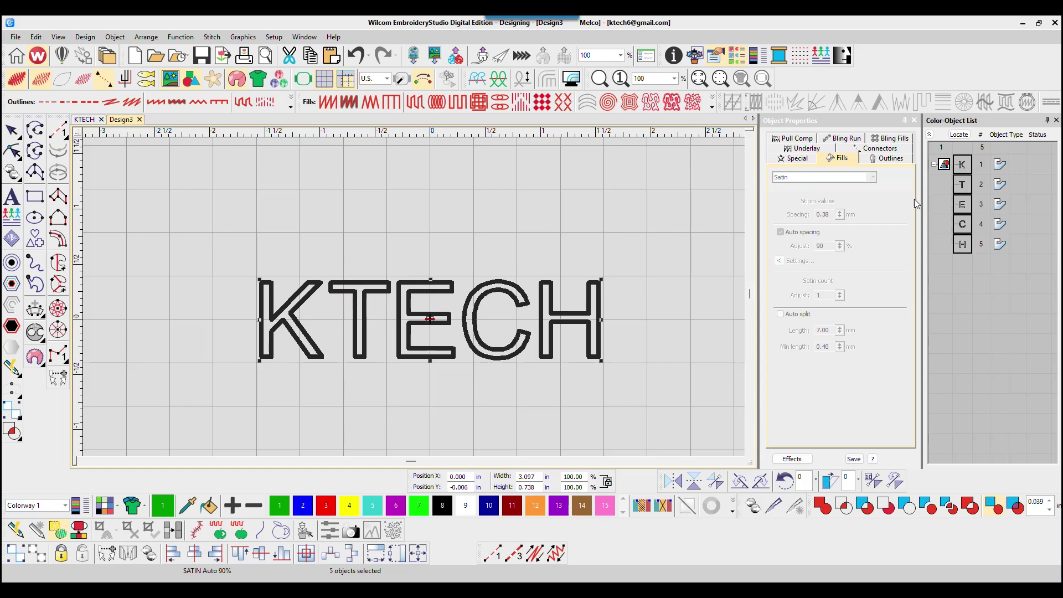
left_click(10, 367)
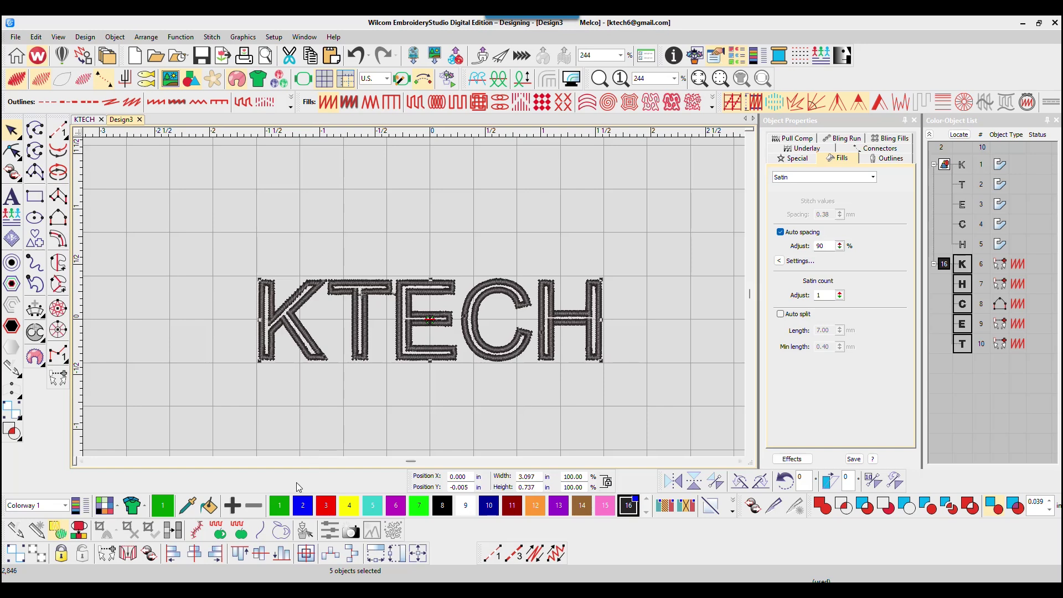
left_click(279, 505)
scroll(411, 301, "up", 1)
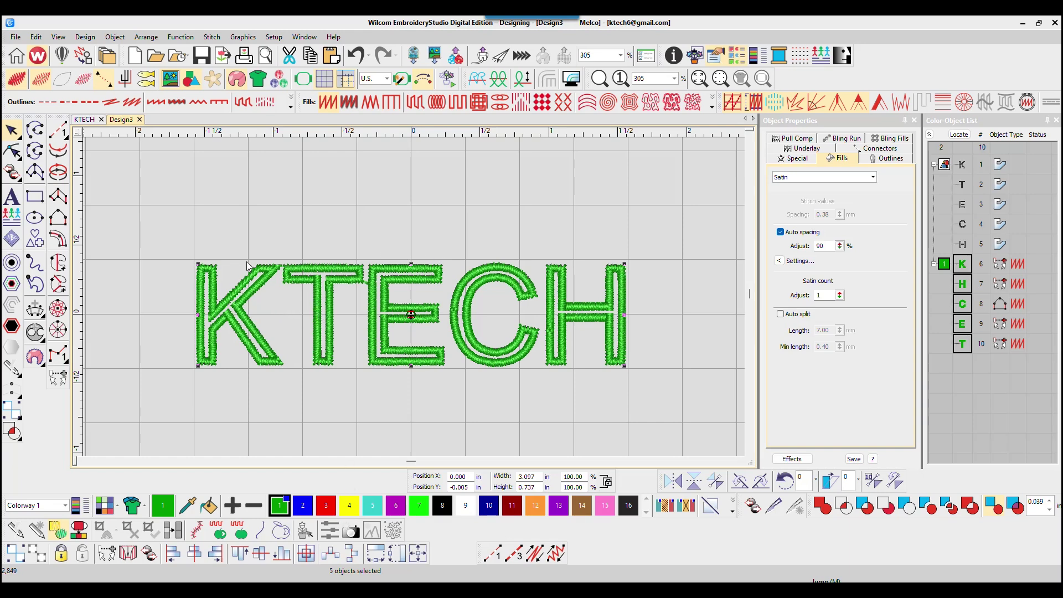
scroll(417, 302, "up", 1)
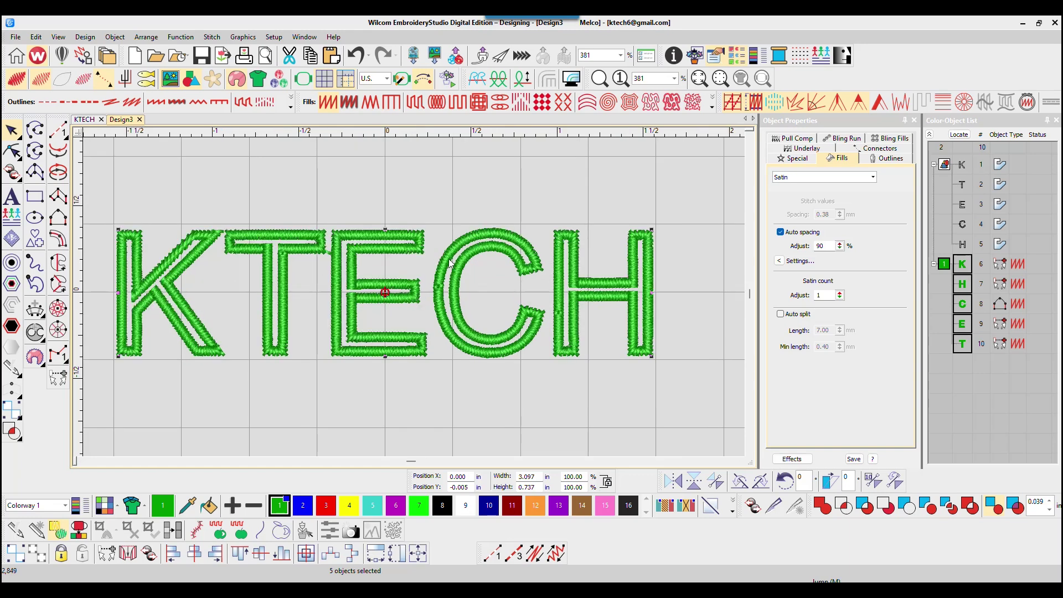
Save the design as Ktech in the Wilcom All-in-One EMB format, replacing the existing file
left_click(202, 55)
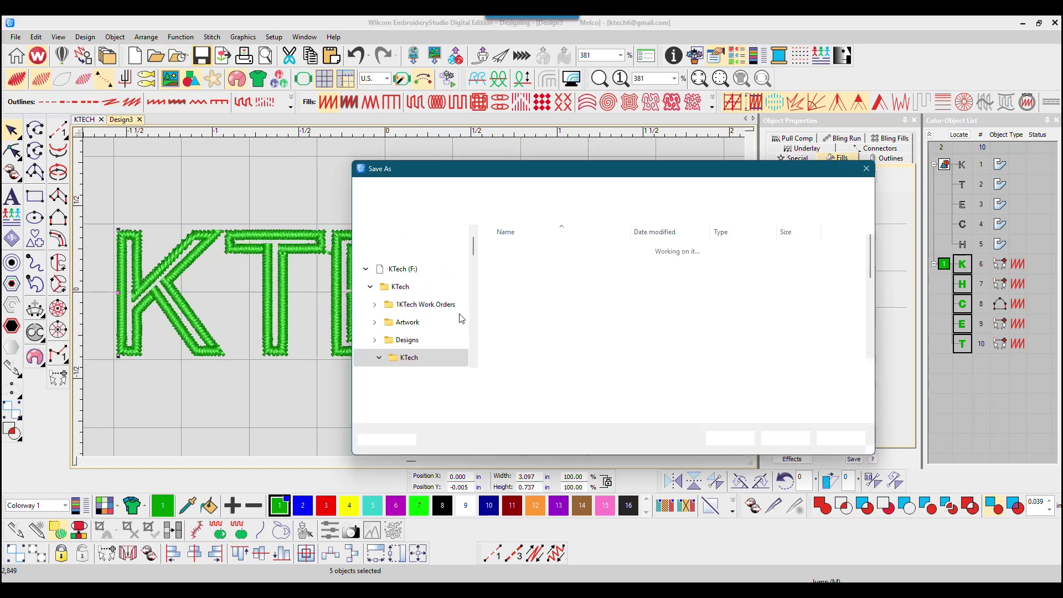
type("Ktech")
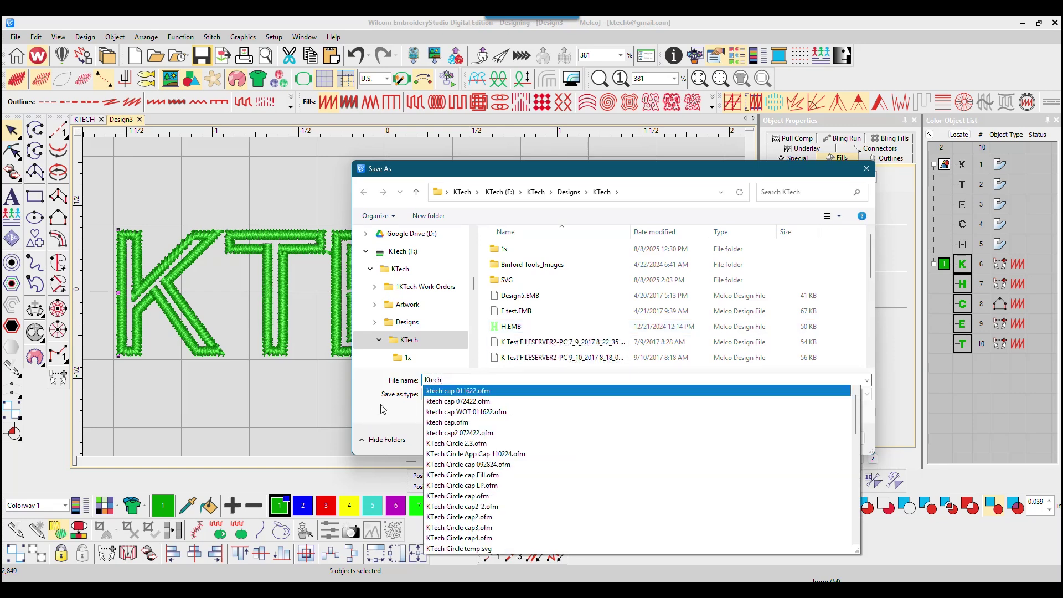
left_click(382, 410)
left_click(785, 438)
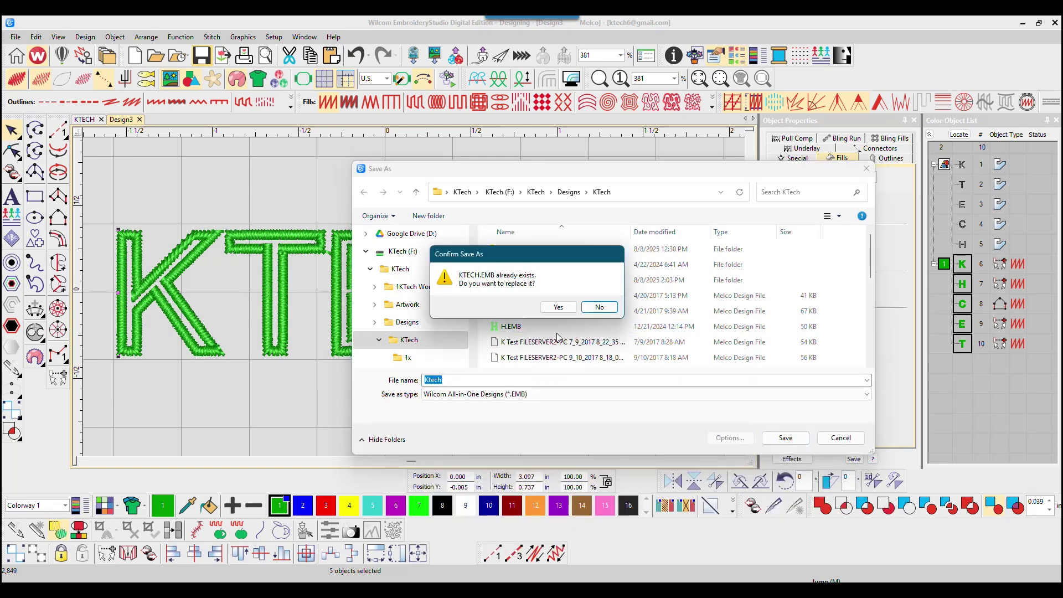
left_click(558, 307)
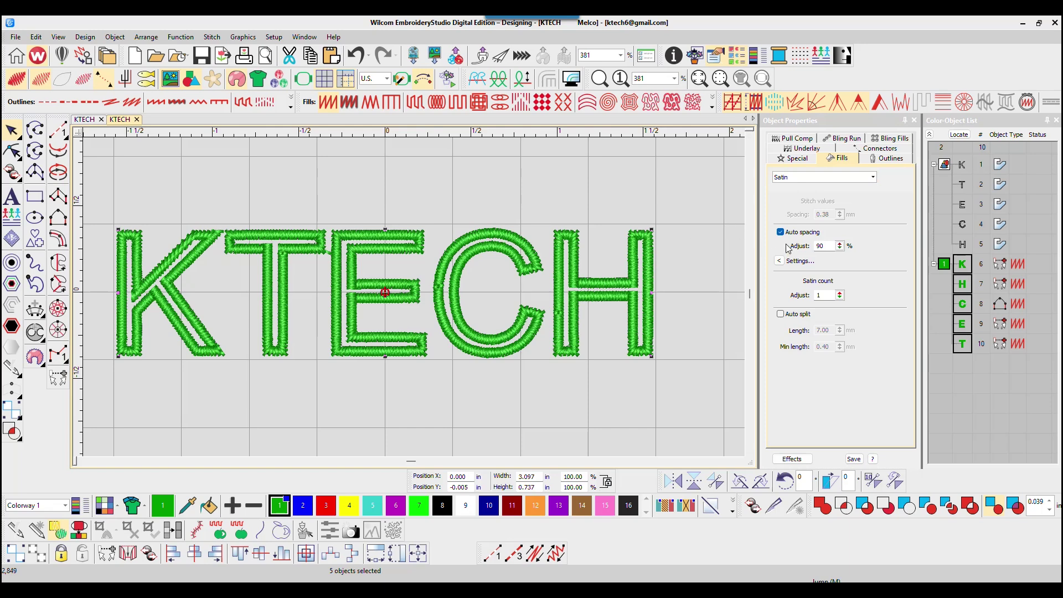
Check that the embroidered letter K can be selected on its own
left_click(389, 175)
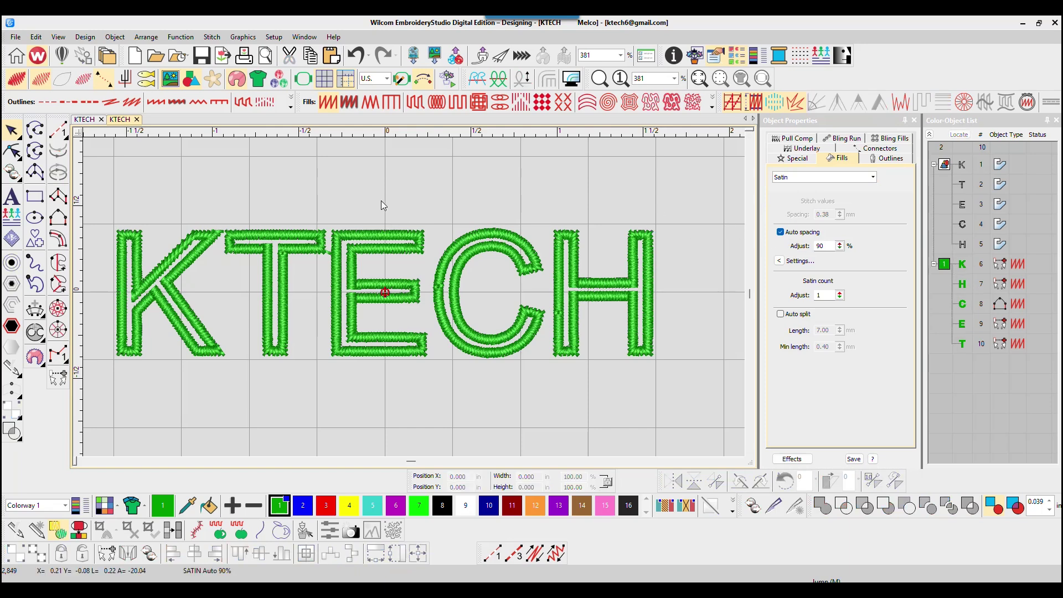
left_click(198, 247)
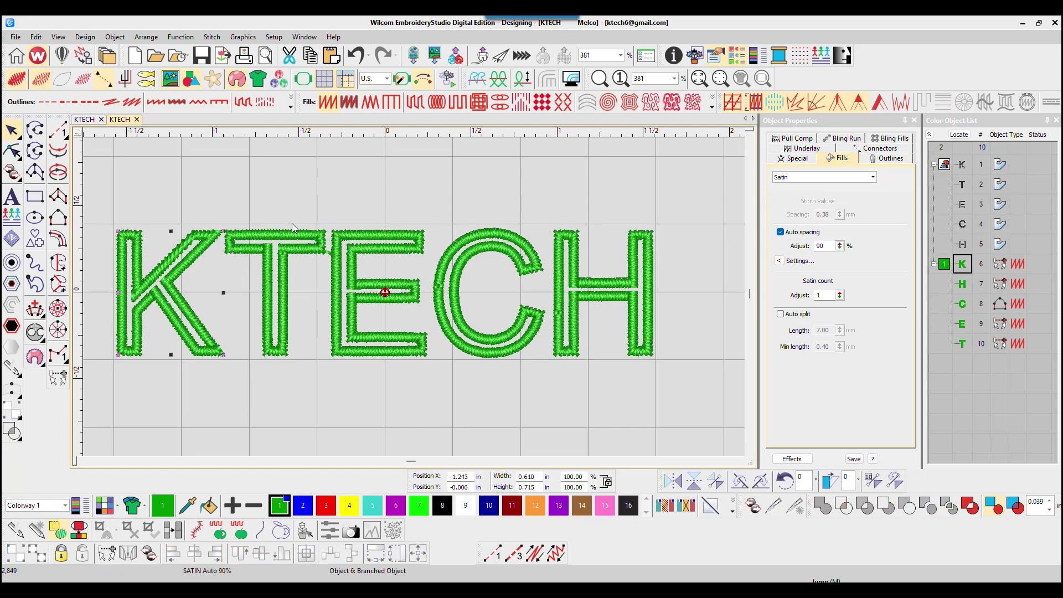
left_click(344, 201)
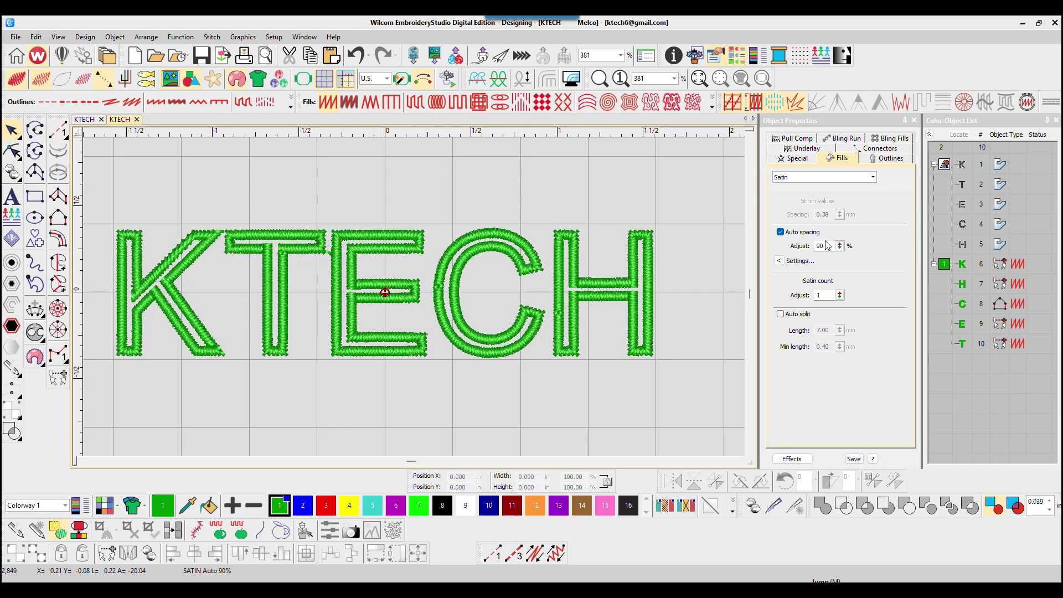
left_click(962, 267)
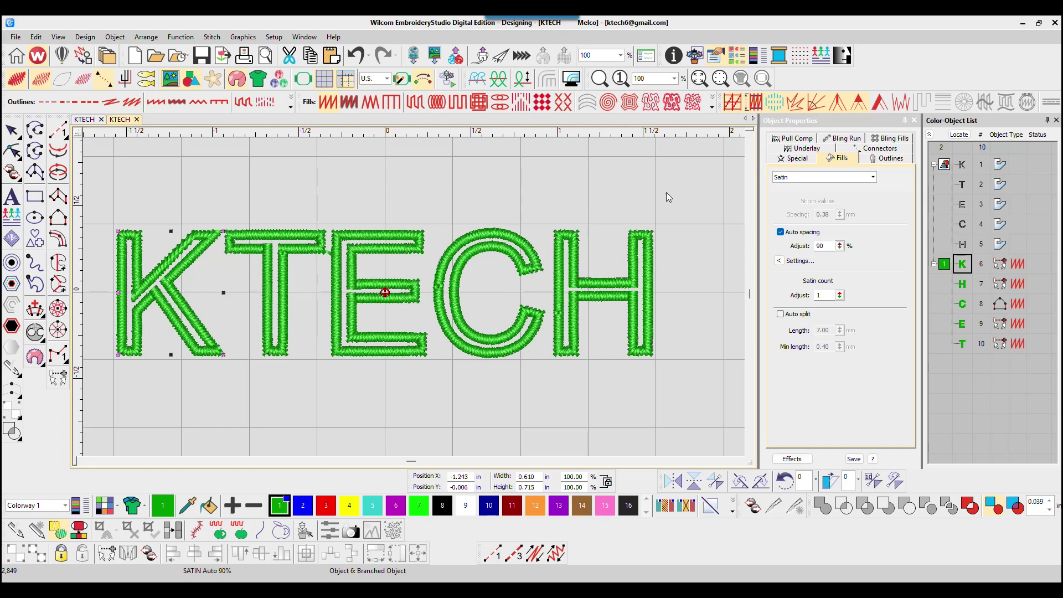
Set the pull compensation of all five embroidered KTECH letters to 0.30 mm
left_click(944, 265)
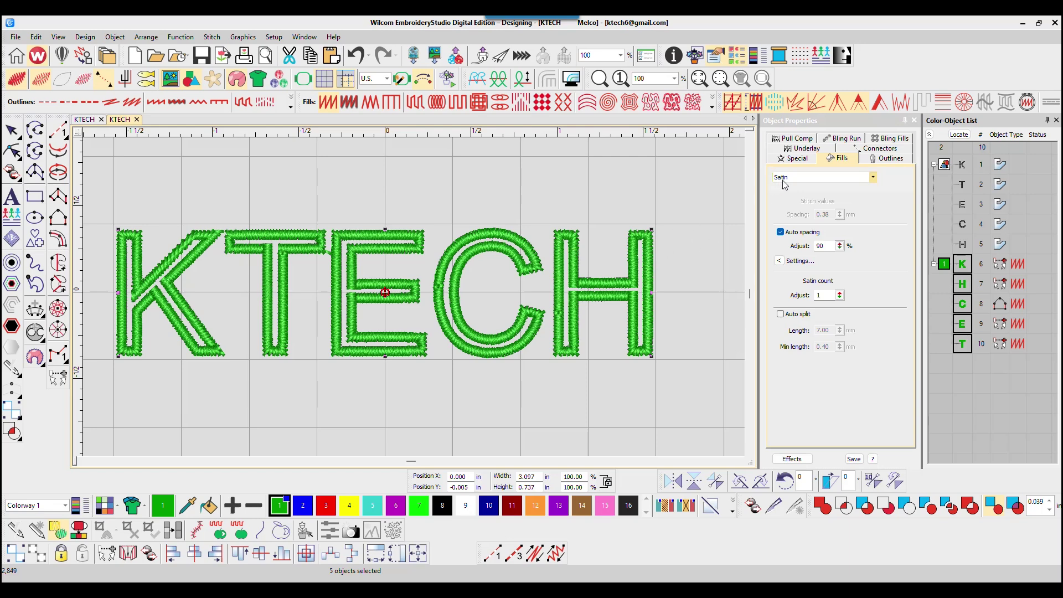
left_click(796, 140)
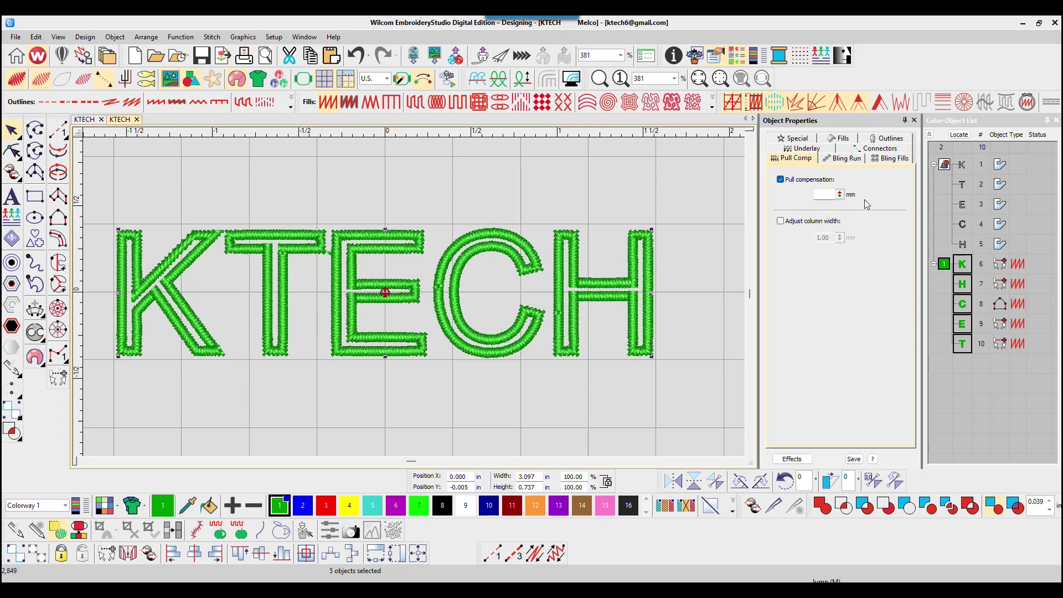
left_click(823, 195)
type(".3")
key("Return")
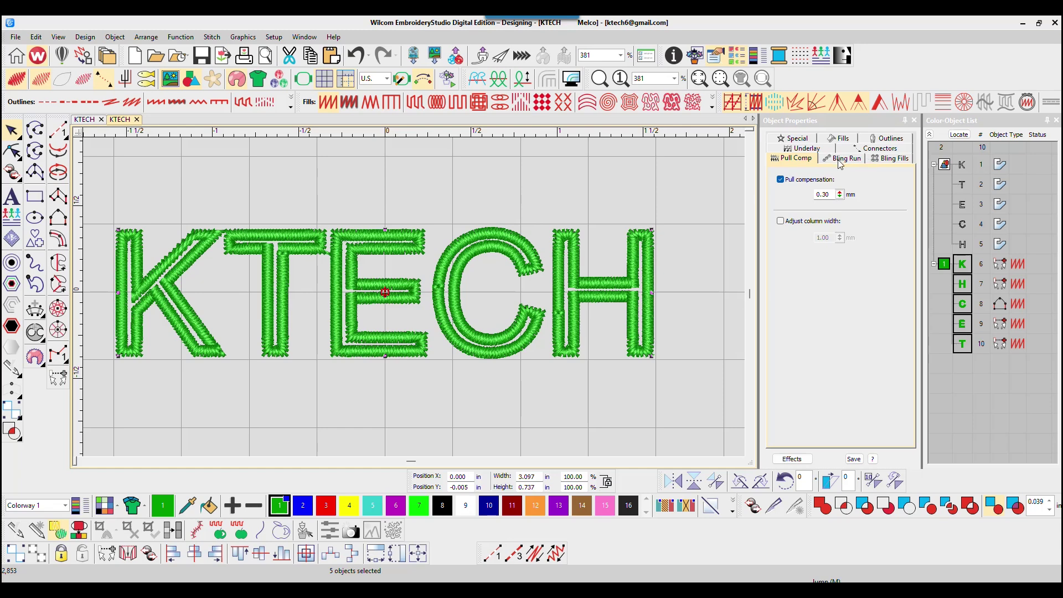
Examine the satin stitching up close across the KTECH letters, from the H back to the K
left_click(590, 157)
scroll(443, 332, "down", 2)
scroll(388, 310, "up", 4)
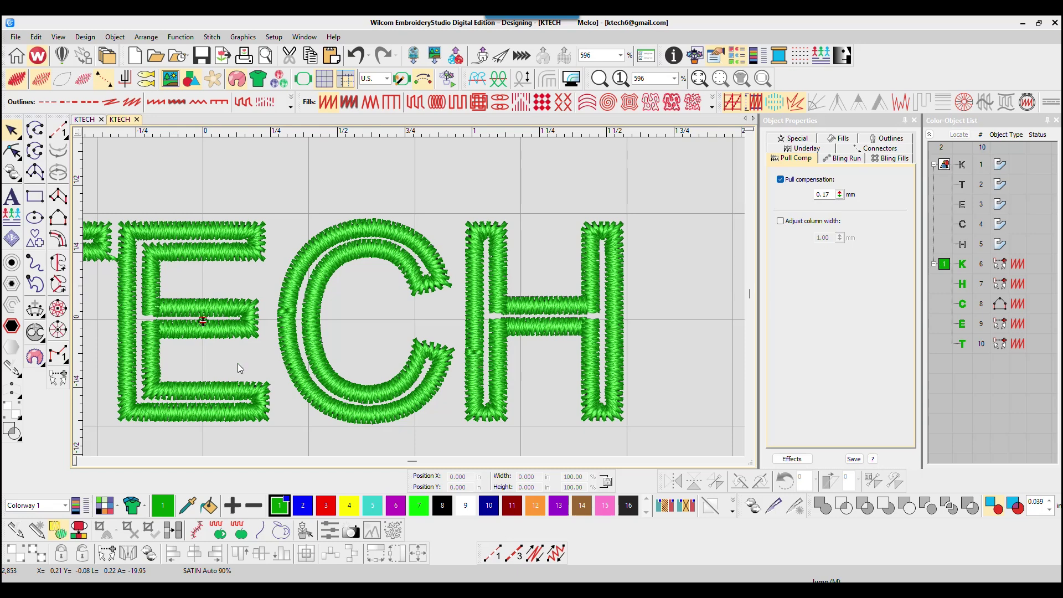
left_click(82, 461)
left_click(81, 461)
left_click(82, 461)
left_click(82, 461)
left_click(82, 461)
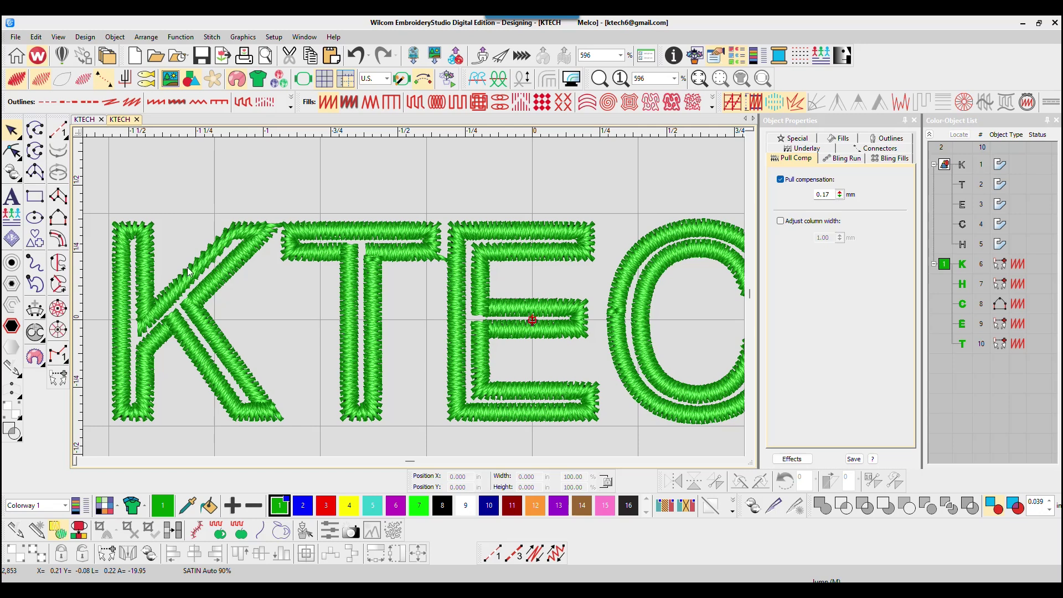
scroll(413, 298, "down", 1)
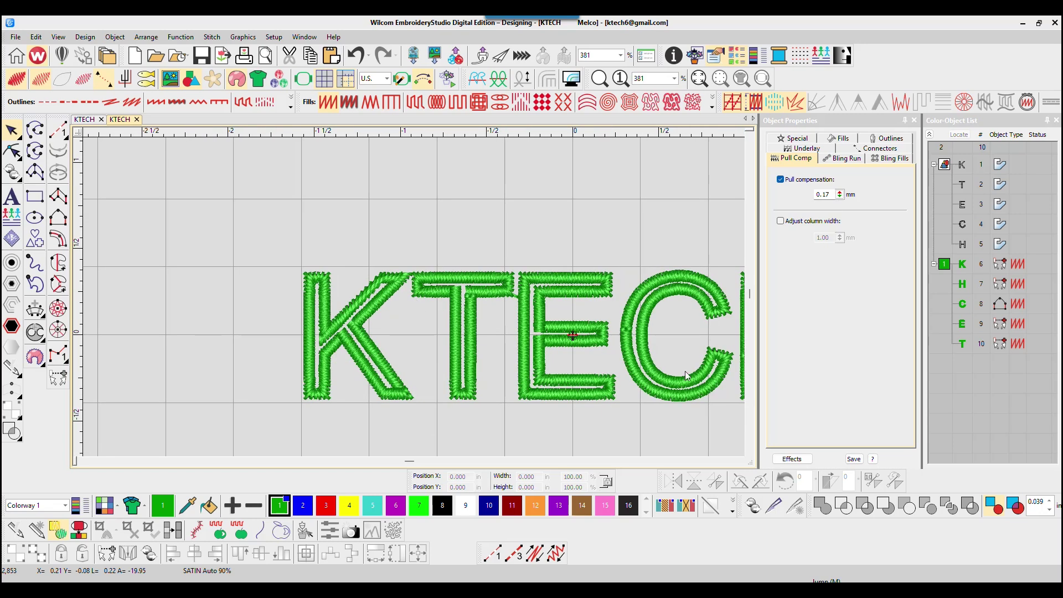
Check the embroidered H's pull compensation and view the complete KTECH lettering
scroll(294, 254, "down", 1)
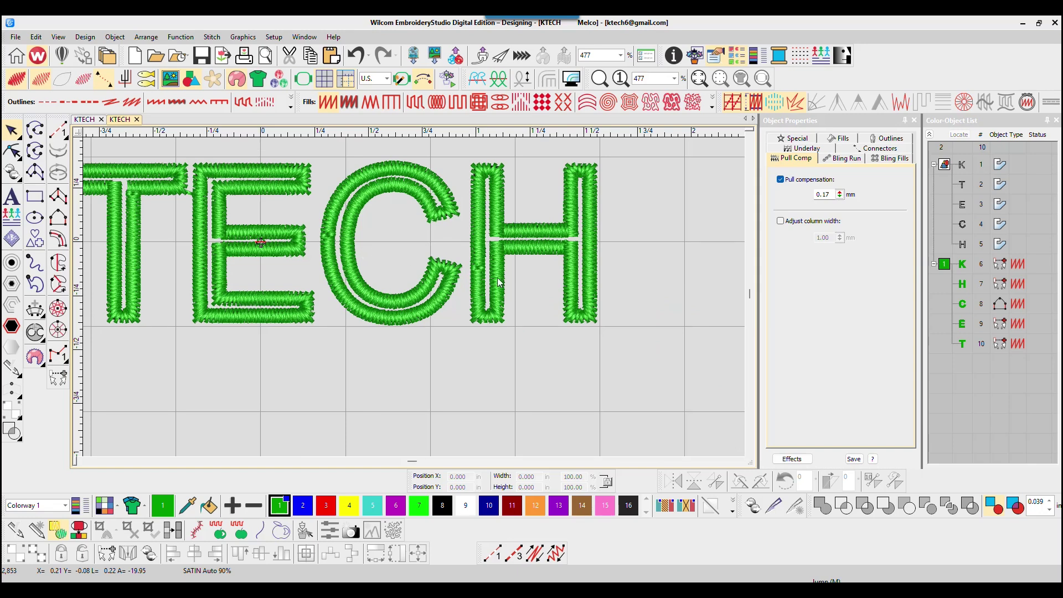
left_click(556, 236)
scroll(637, 220, "down", 4)
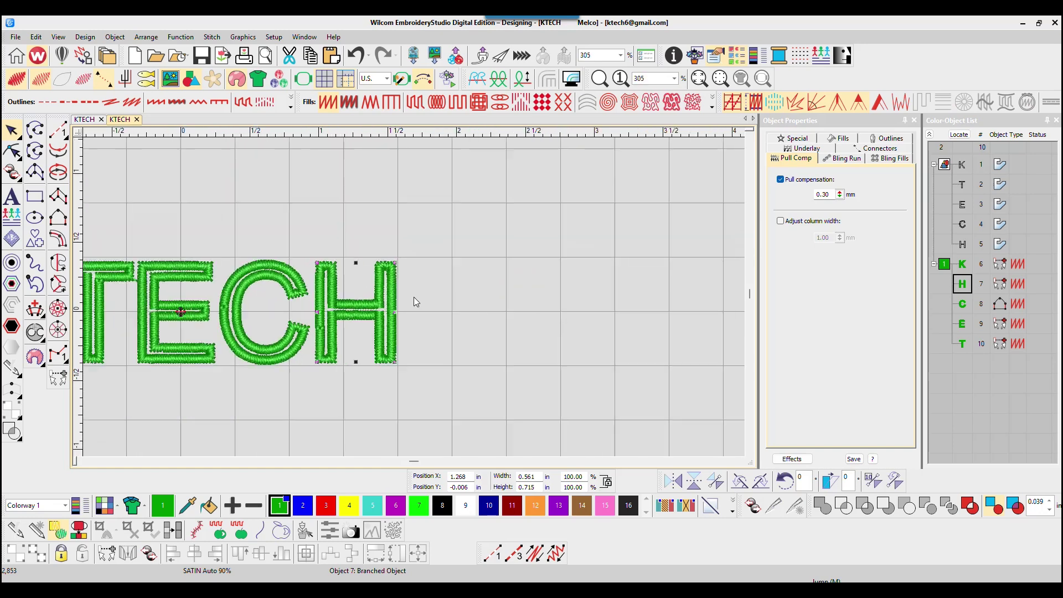
left_click(260, 237)
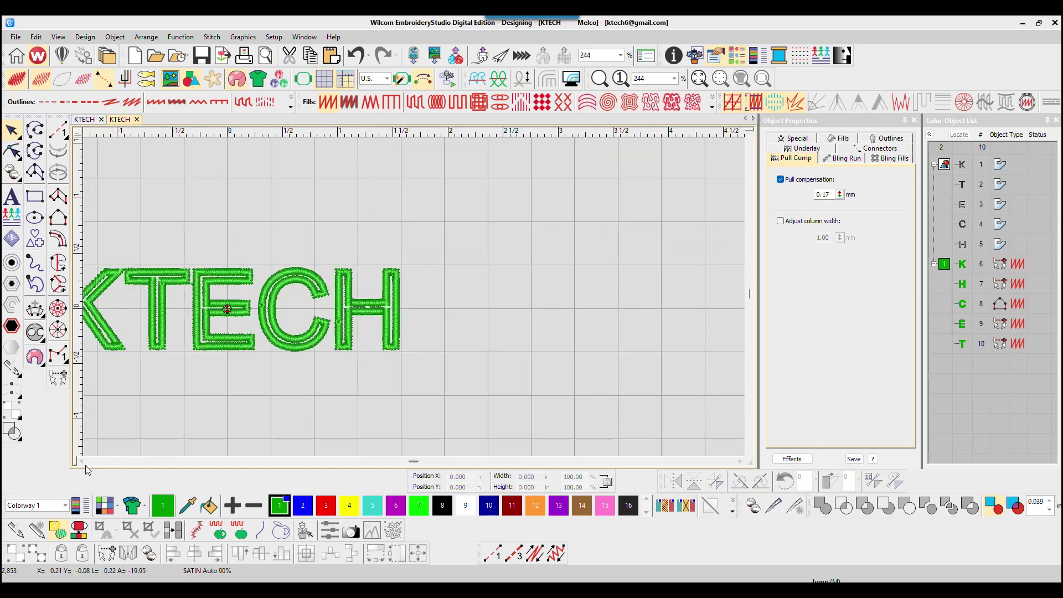
left_click(83, 462)
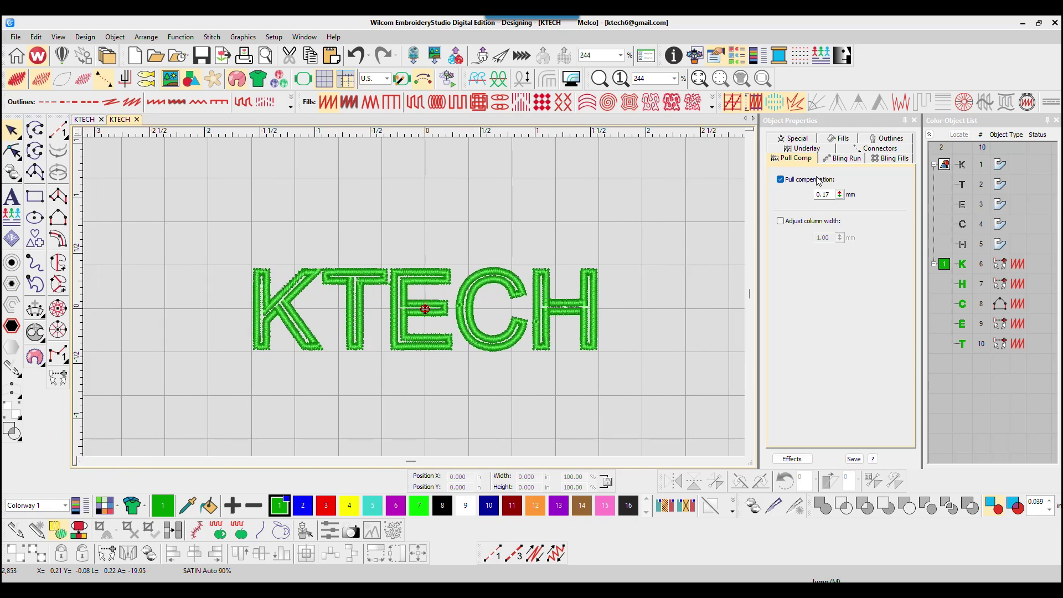
Select the whole KTECH design and review its connector and satin fill settings
left_click_drag(432, 311, 633, 365)
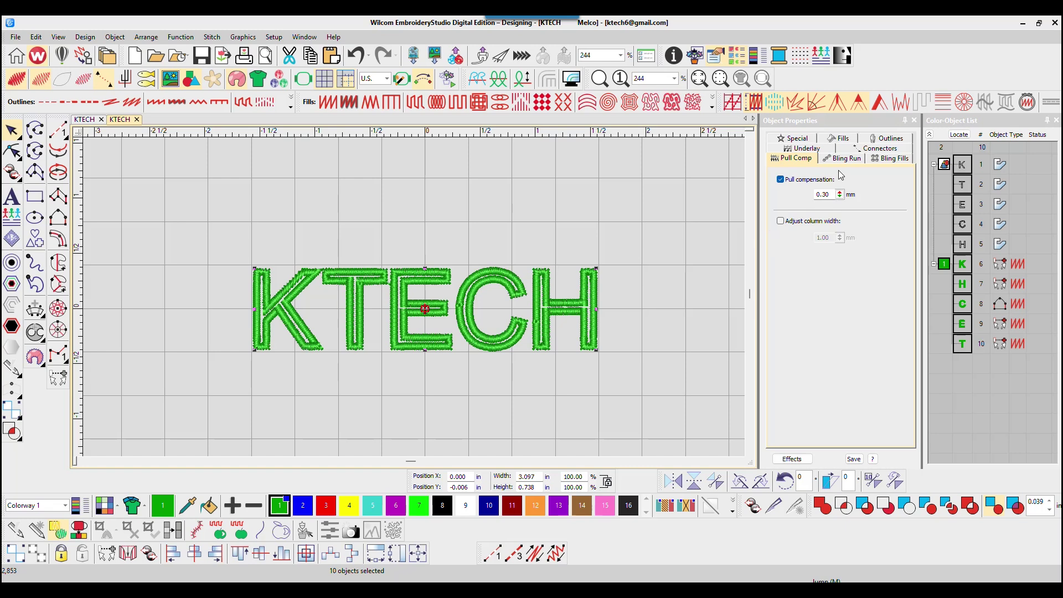
left_click(857, 148)
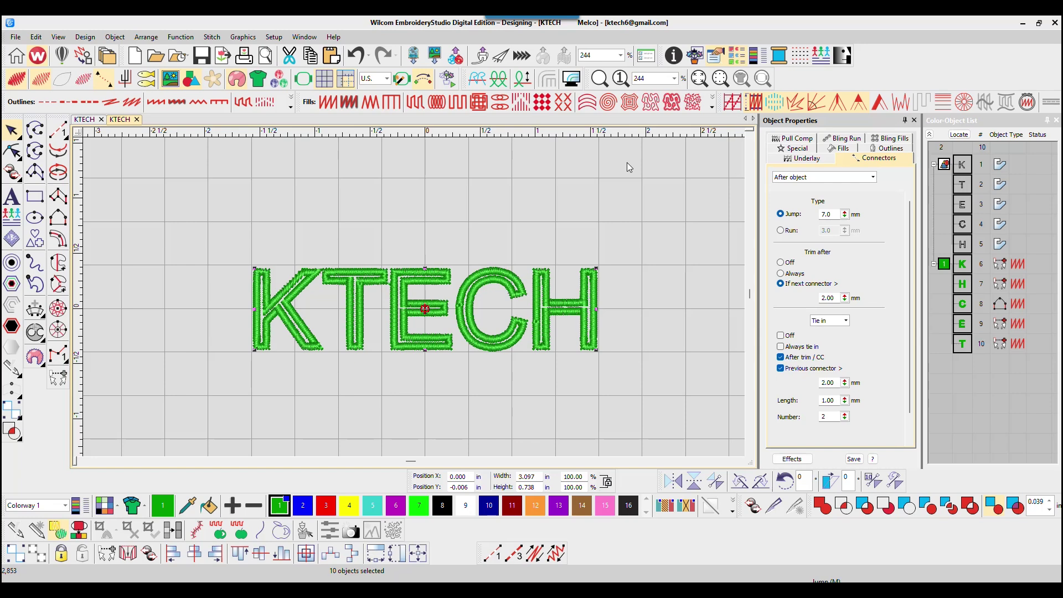
left_click(612, 180)
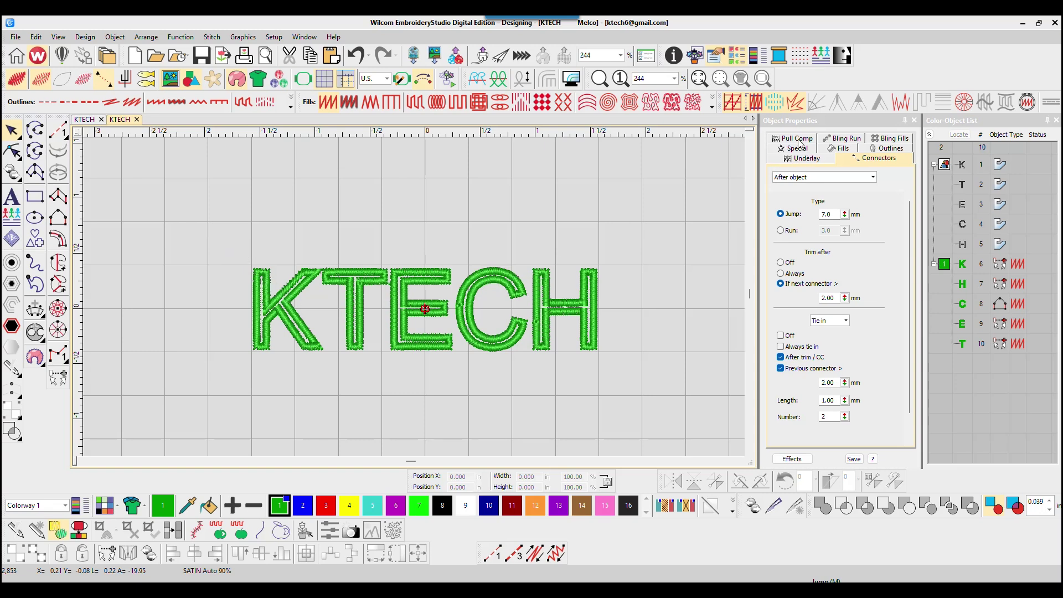
left_click(842, 149)
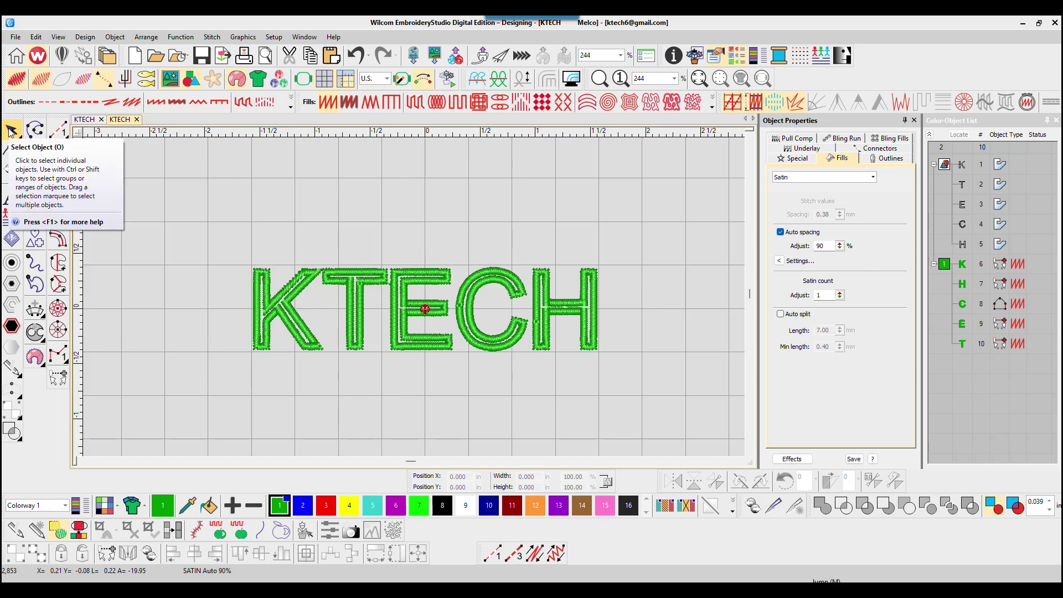
Rearrange the embroidered letters' stitching sequence to K, T, E, C, H
left_click(963, 267)
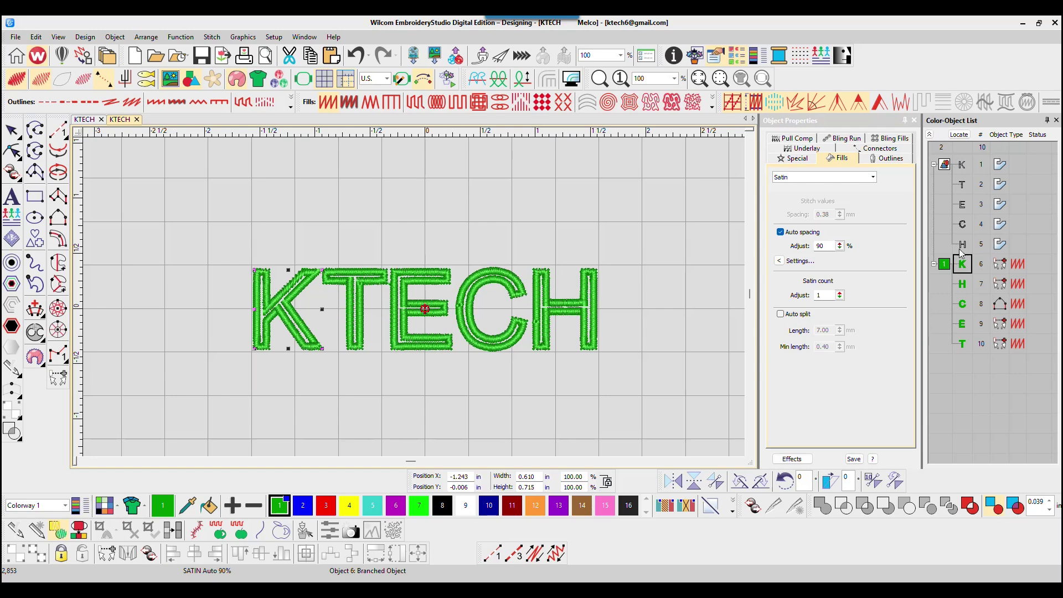
left_click(962, 345)
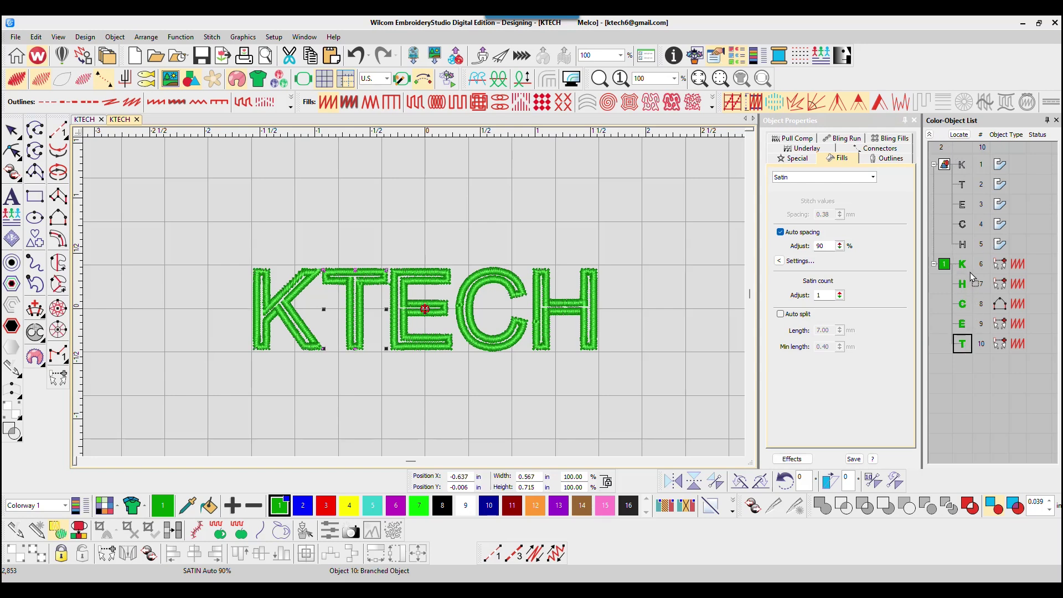
left_click_drag(970, 279, 973, 285)
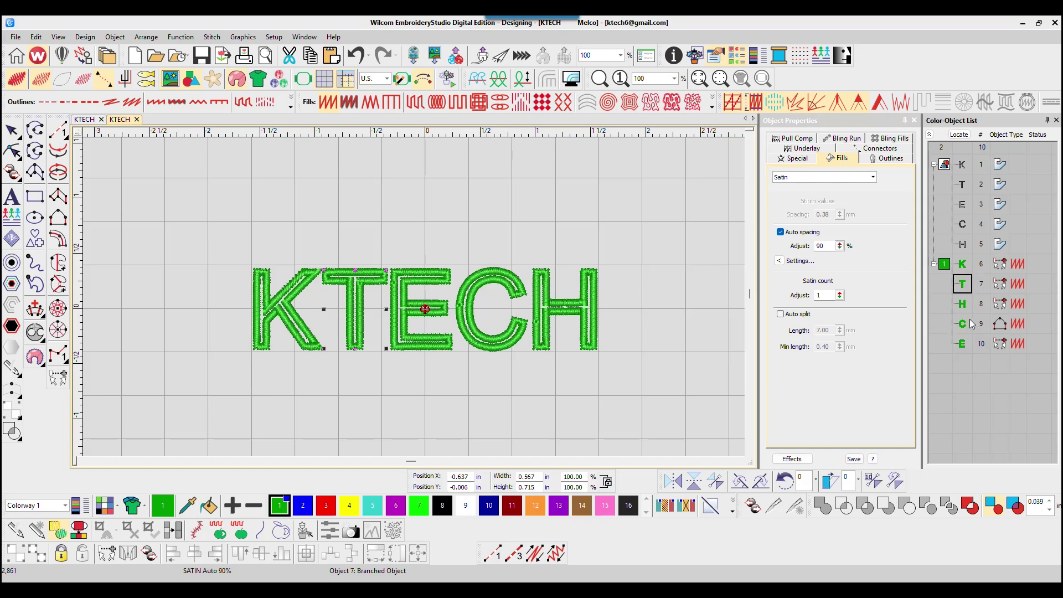
left_click(967, 346)
left_click_drag(966, 347, 965, 299)
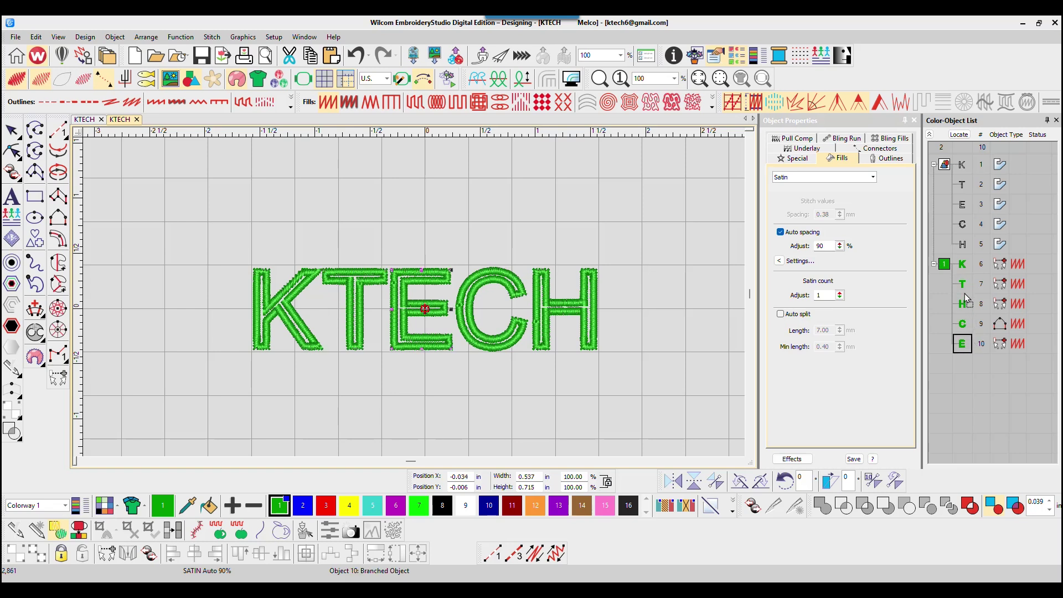
left_click_drag(965, 299, 965, 302)
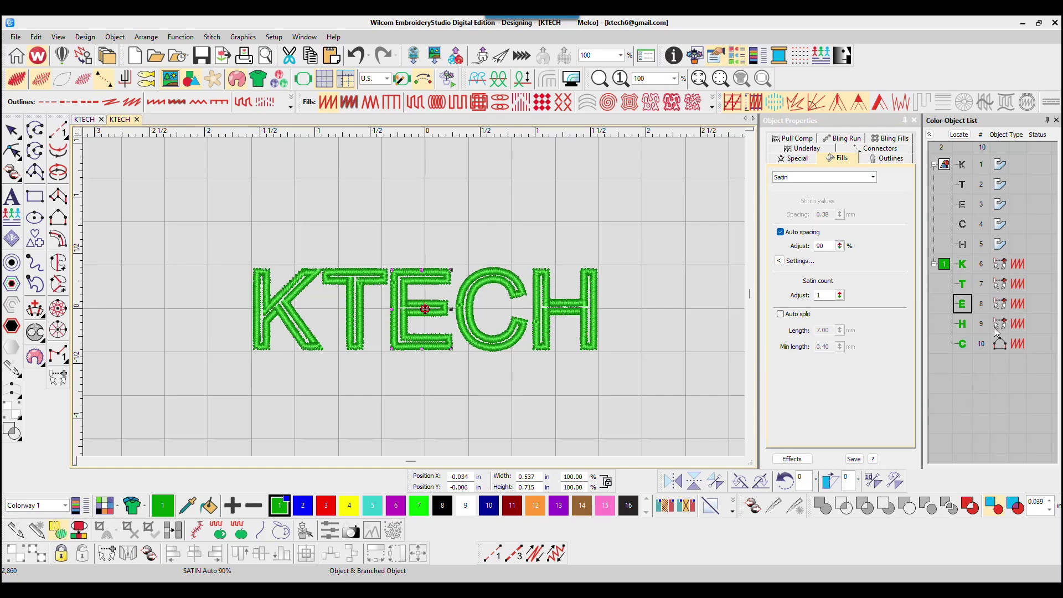
left_click(964, 326)
left_click_drag(963, 325, 962, 361)
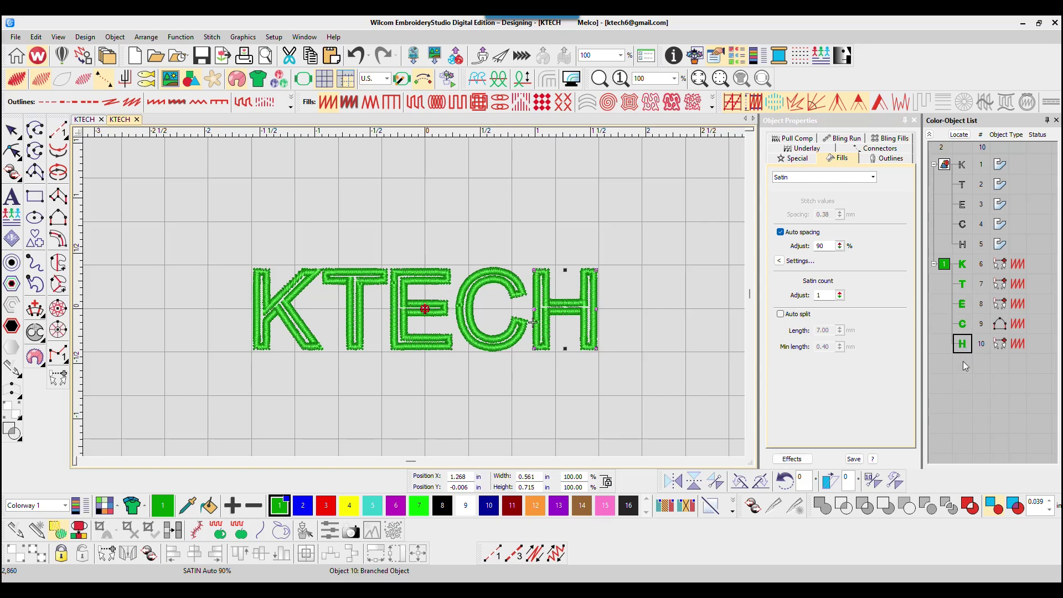
Open the embroidered K for reshaping and hide its stitch angles, leaving the entry and exit points shown
left_click(381, 277)
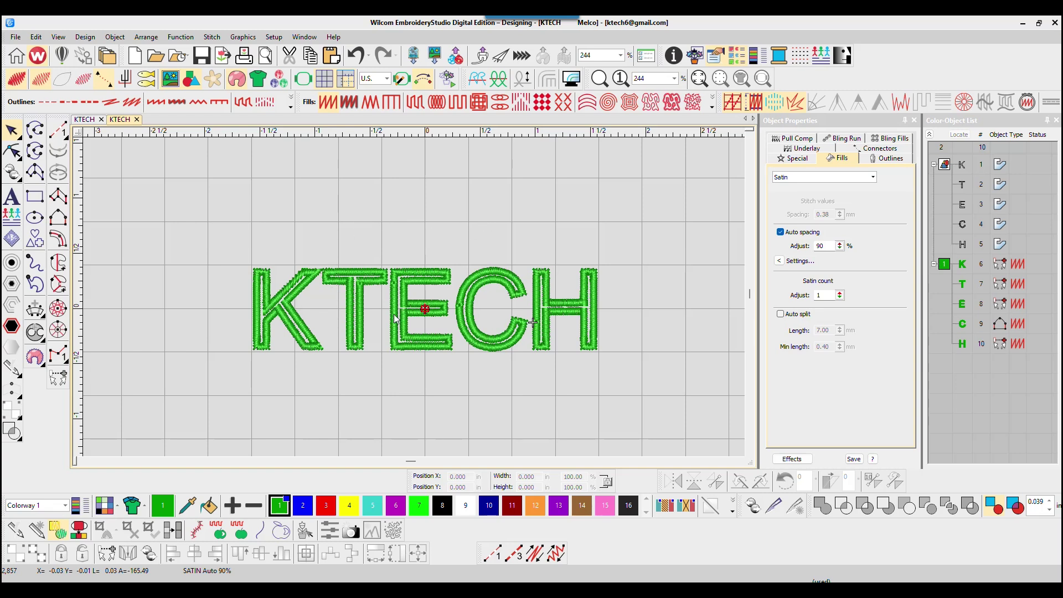
left_click(281, 299)
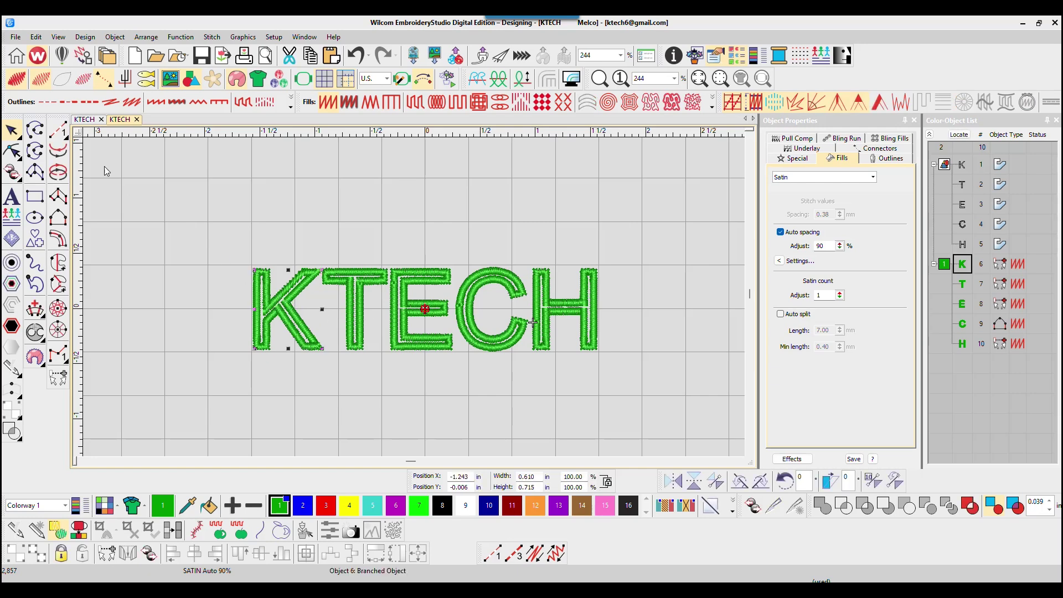
left_click(12, 150)
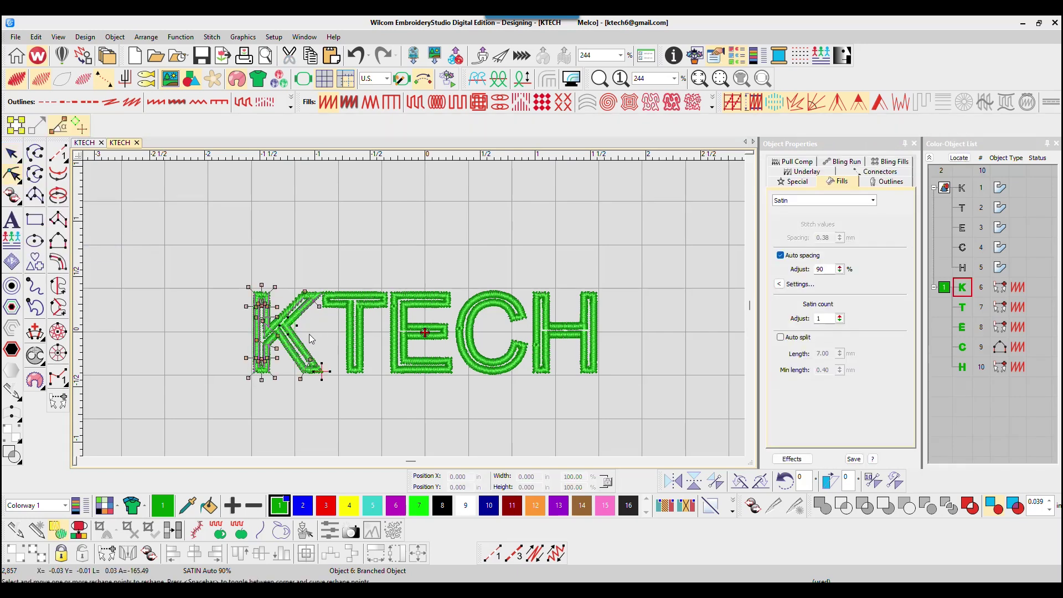
scroll(299, 326, "up", 3)
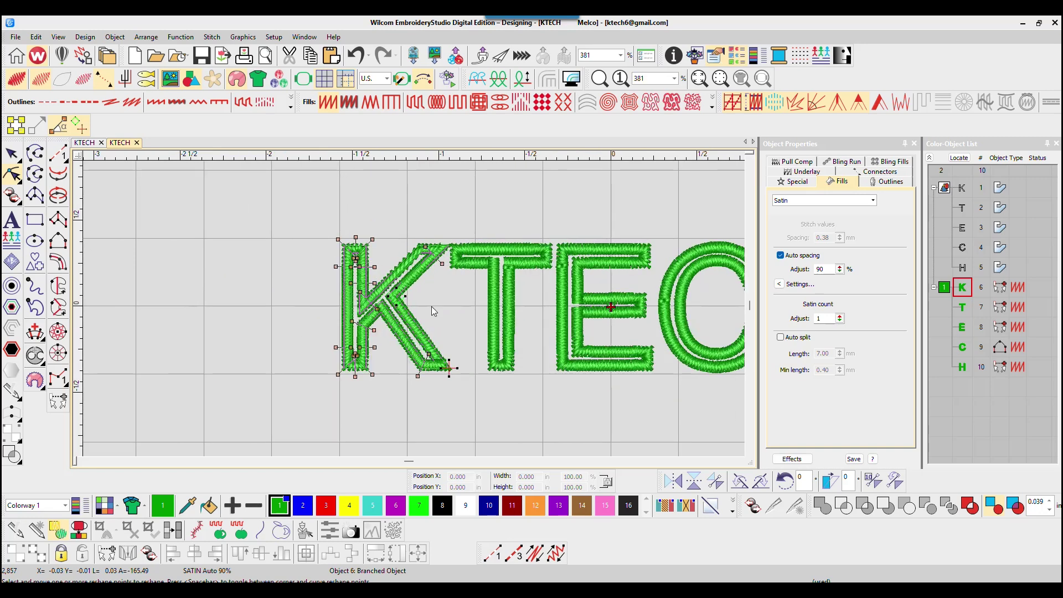
scroll(415, 309, "down", 1)
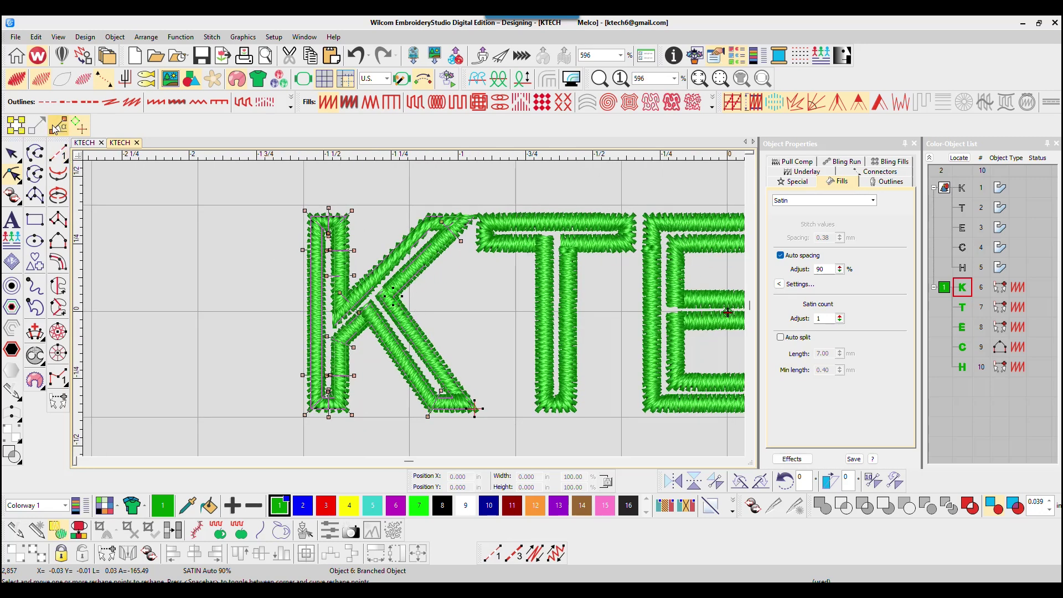
left_click(12, 155)
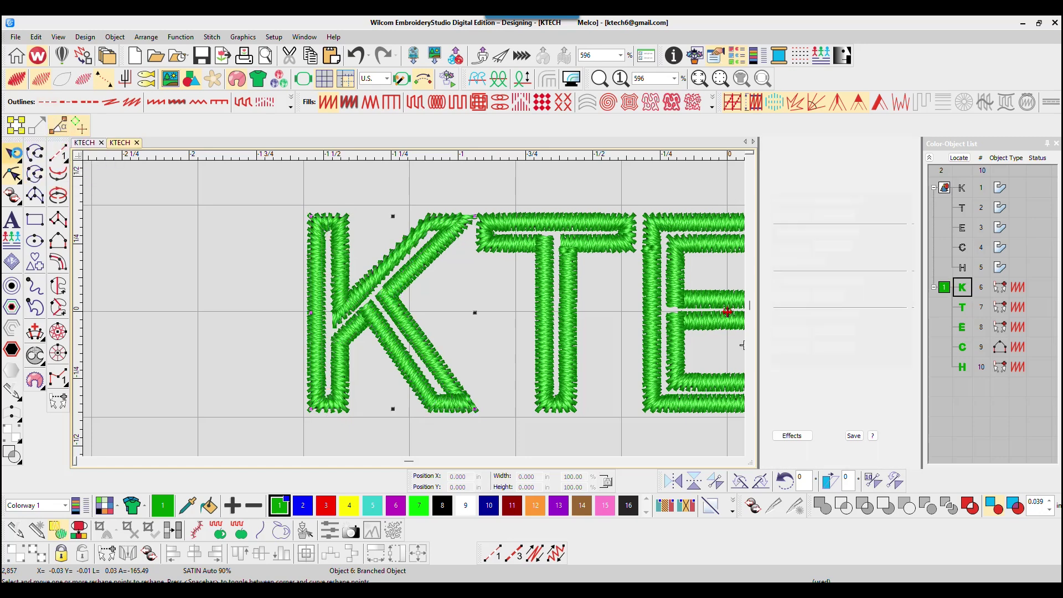
left_click(12, 149)
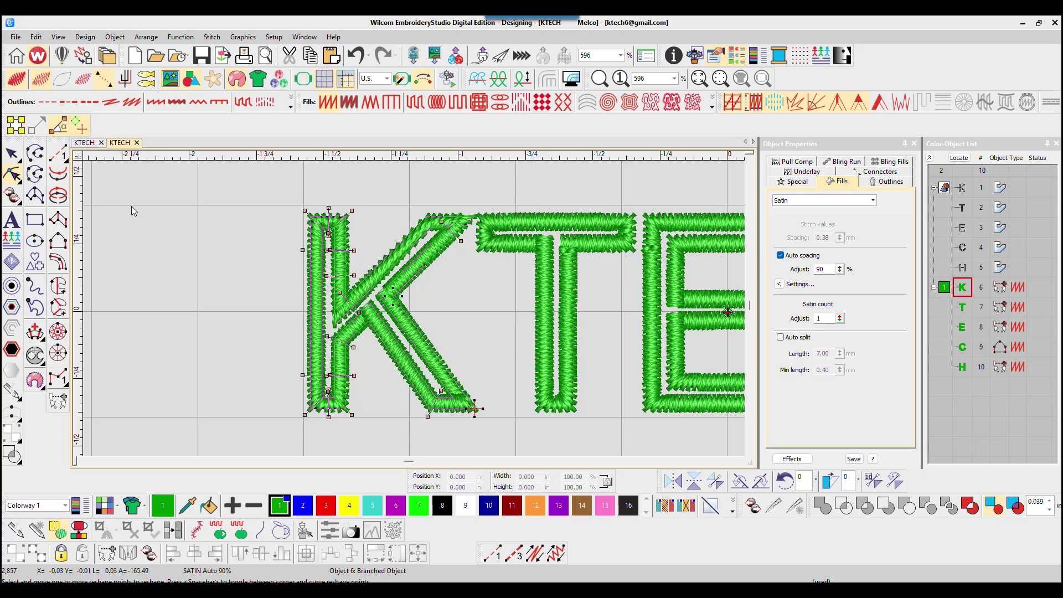
left_click(57, 125)
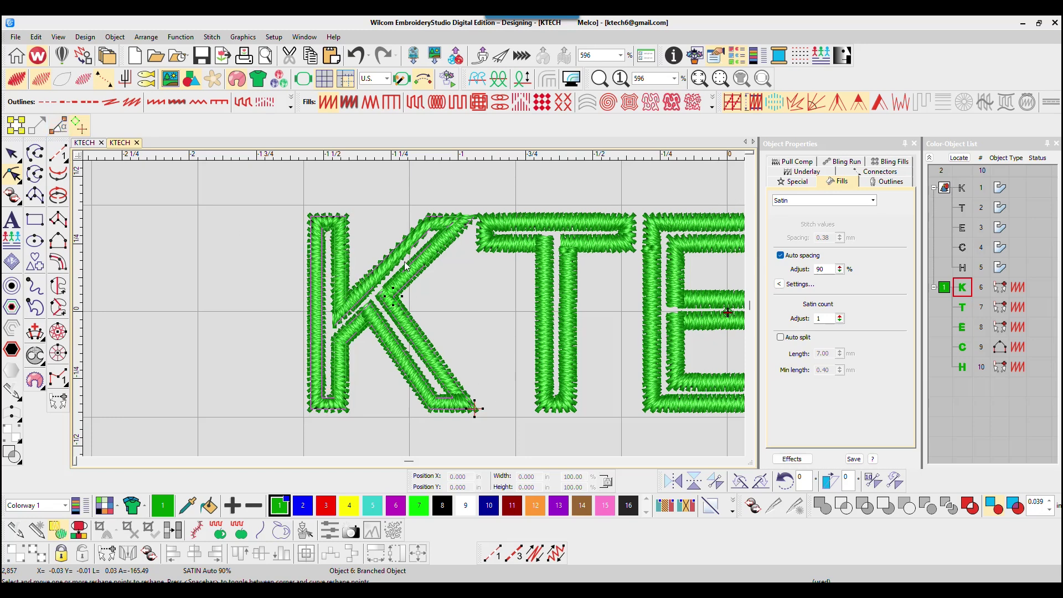
Move the K's exit point from the foot of its diagonal leg to just outside the lower-left corner
scroll(354, 366, "up", 1)
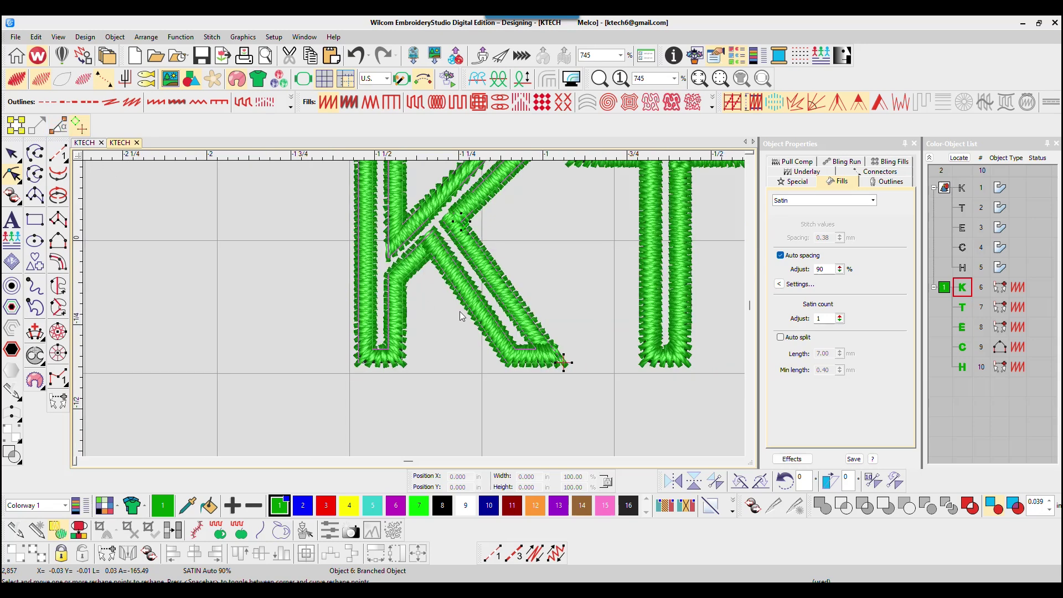
scroll(457, 313, "down", 1)
scroll(413, 310, "up", 1)
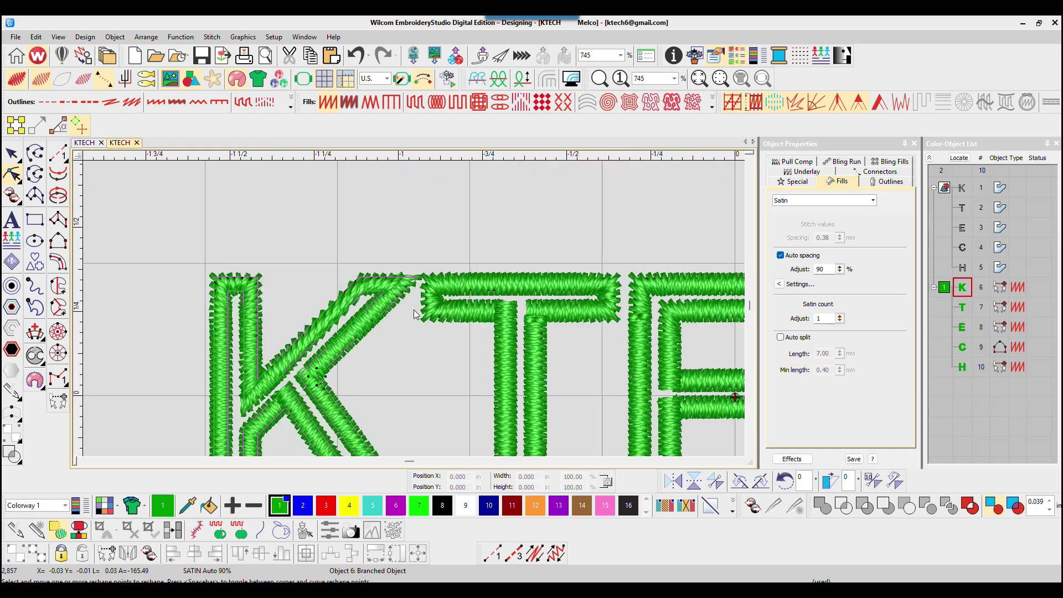
scroll(370, 387, "down", 1)
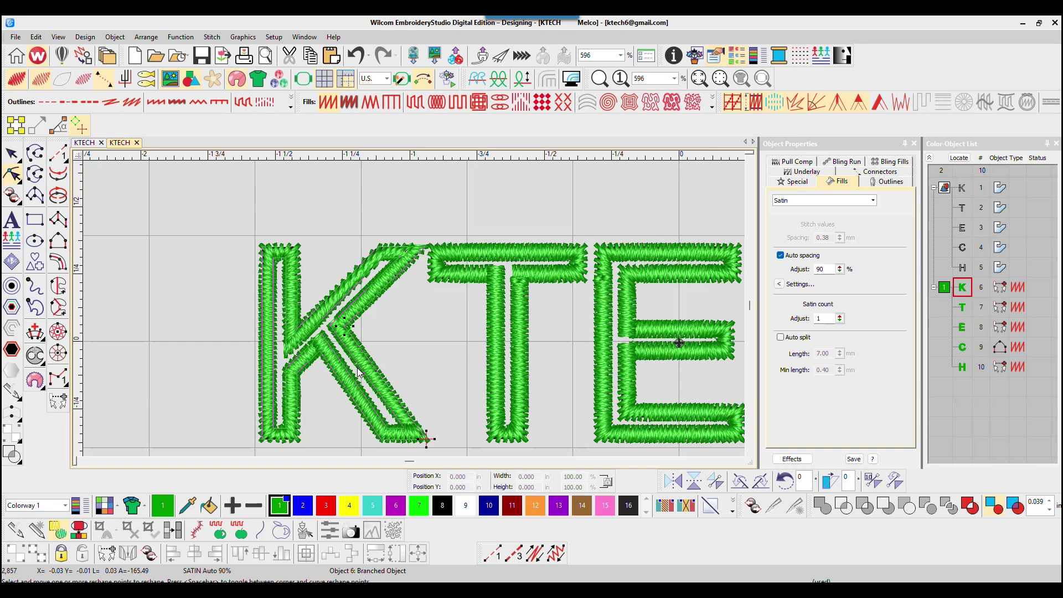
scroll(357, 367, "down", 1)
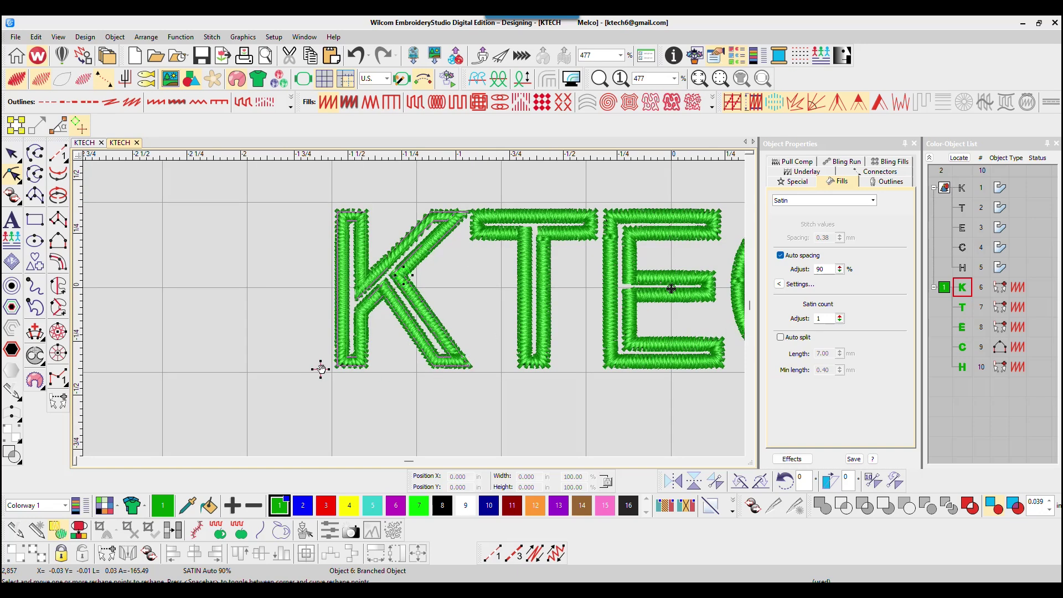
scroll(414, 308, "up", 2)
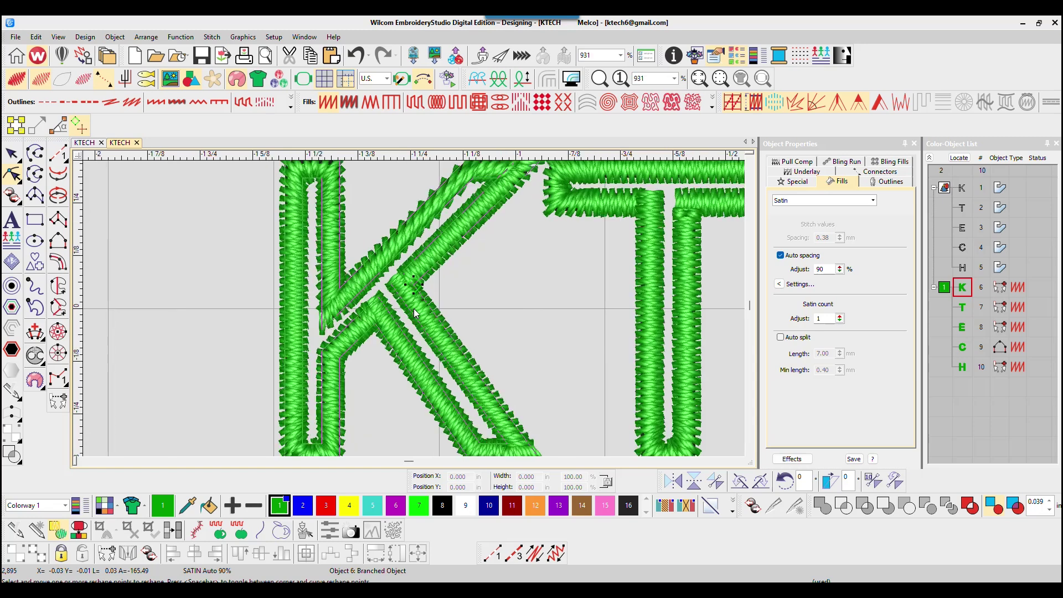
scroll(415, 313, "down", 2)
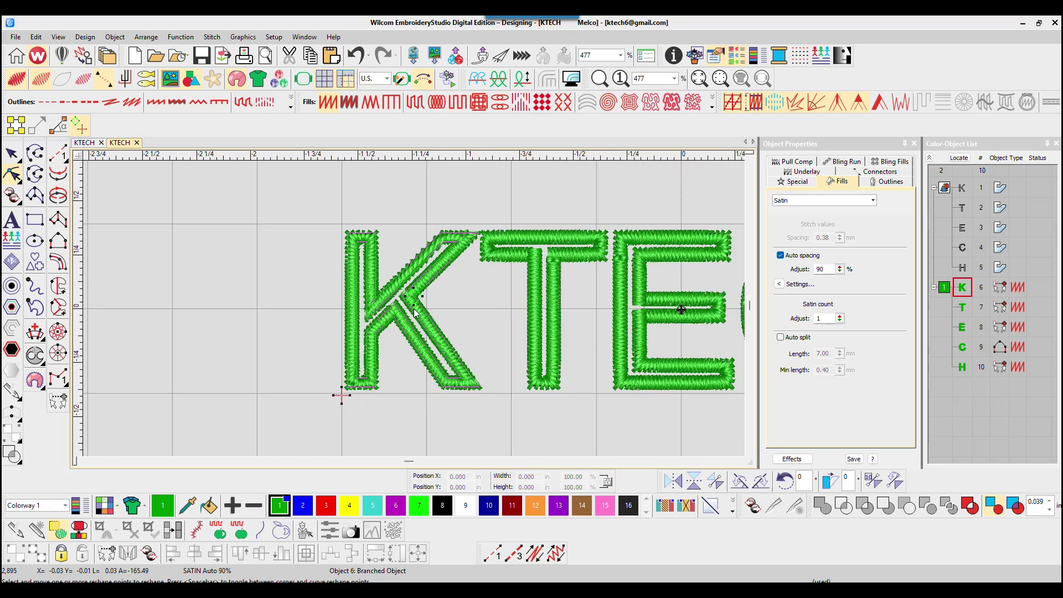
Turn off TrueView and move the K's entry point into the lower-left corner of its stem
left_click(12, 152)
left_click(374, 261)
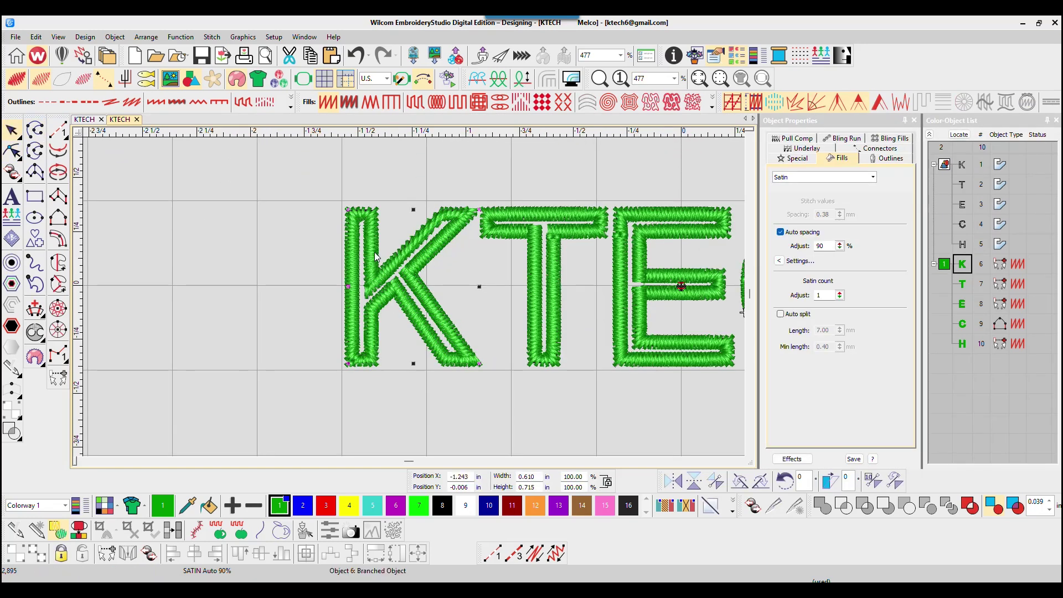
key("t")
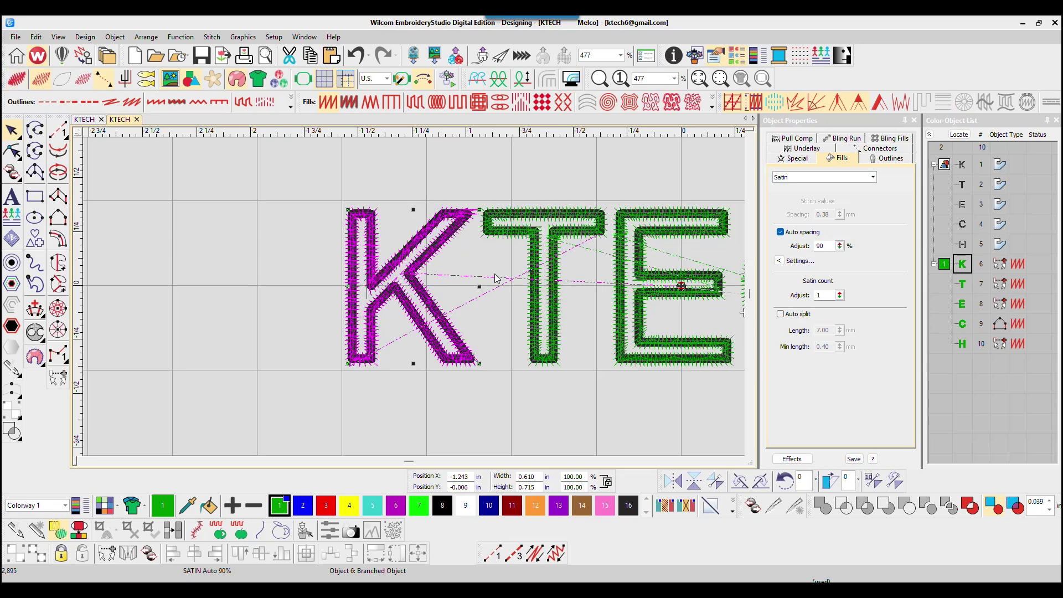
scroll(514, 286, "up", 1)
left_click(3, 153)
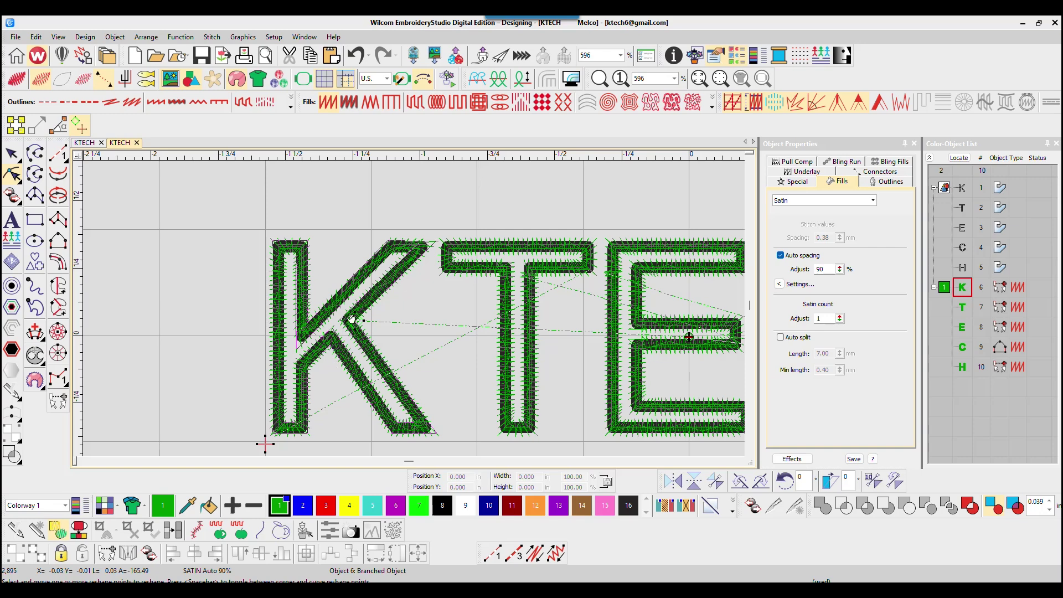
left_click_drag(301, 417, 282, 426)
Move the K's exit point slightly closer to the stem's lower-left corner and turn TrueView back on
scroll(284, 424, "up", 5)
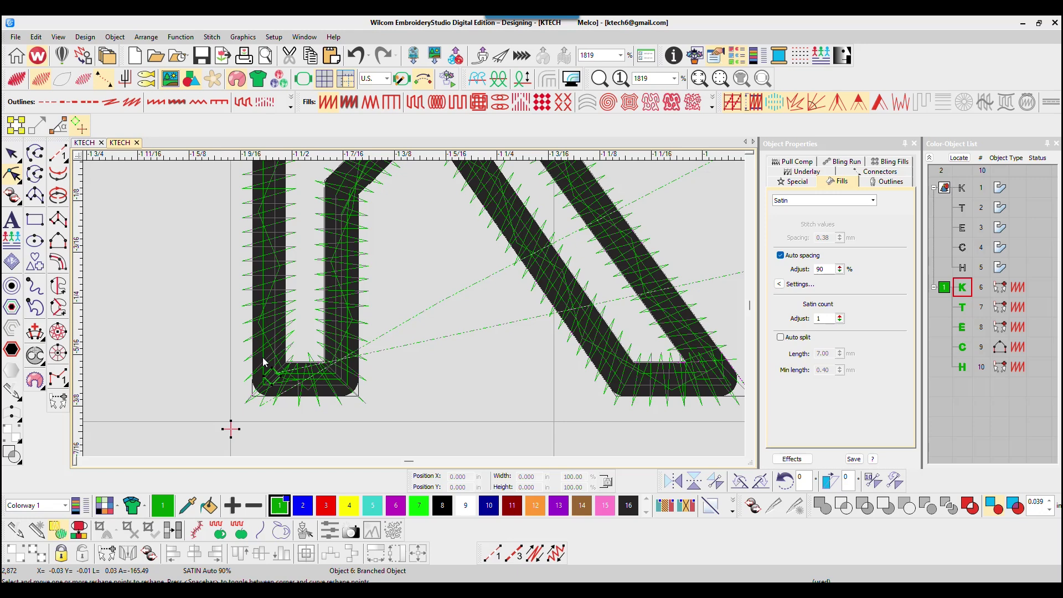
mouse_move(231, 429)
left_mouse_down()
mouse_move(226, 409)
mouse_move(239, 417)
left_mouse_up()
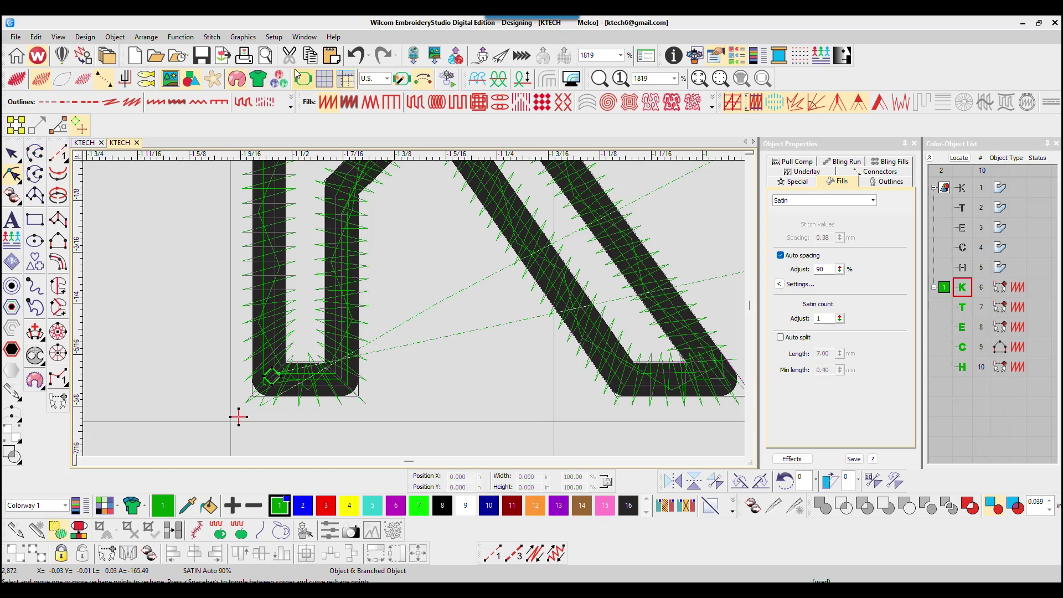
left_click(17, 78)
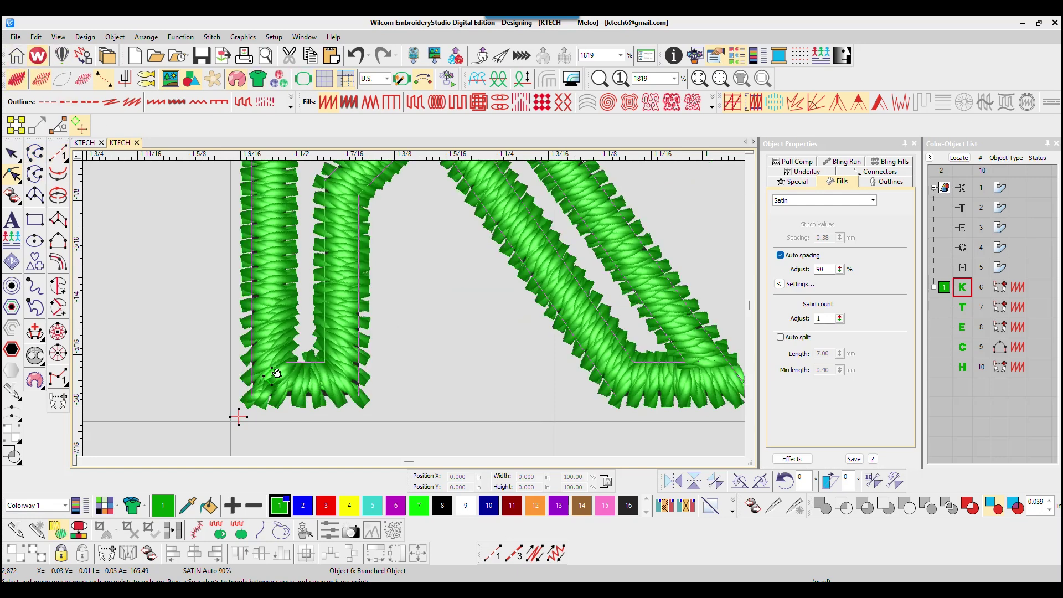
scroll(414, 308, "down", 3)
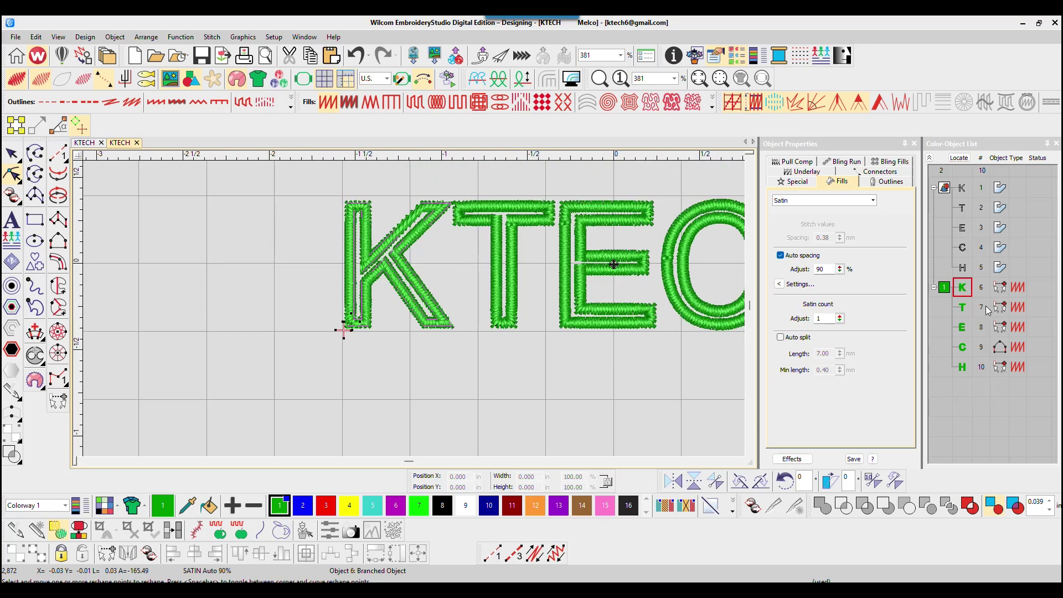
Move the T's and E's entry and exit points to the lower-left corners of their stems
left_click(965, 309)
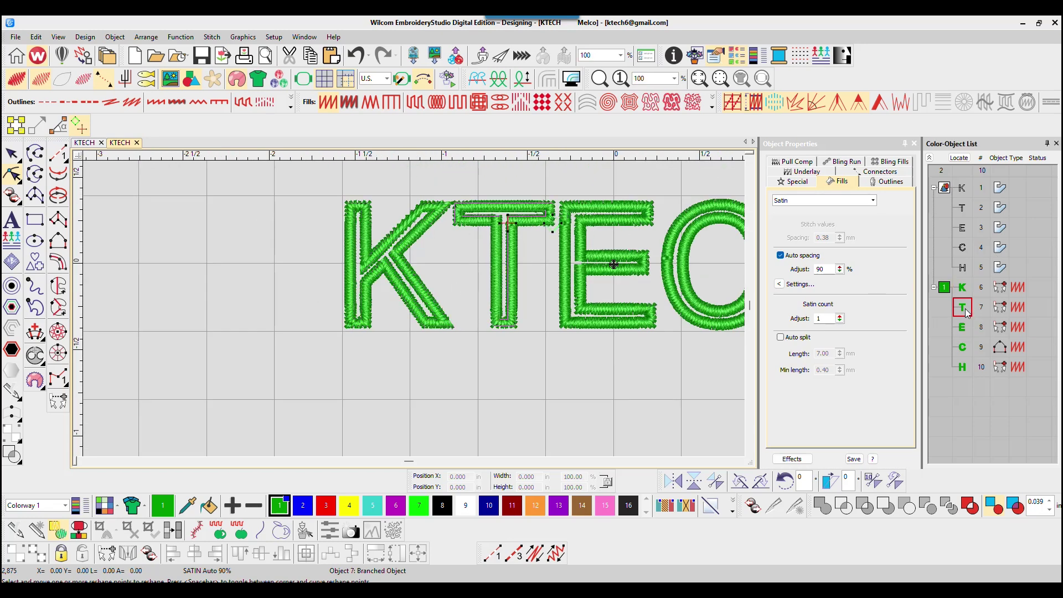
scroll(573, 277, "up", 2)
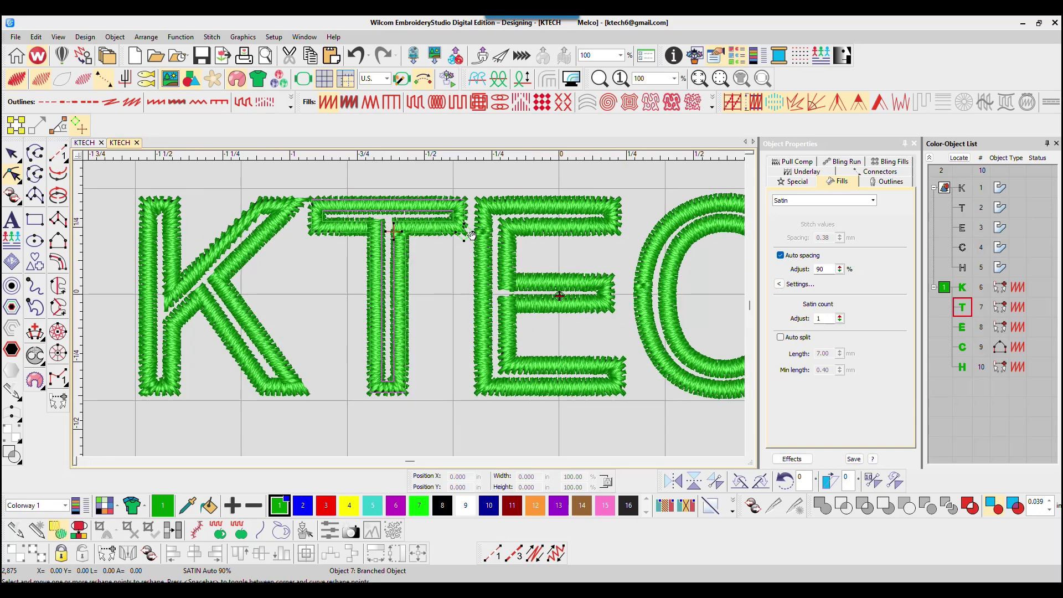
left_click(376, 386)
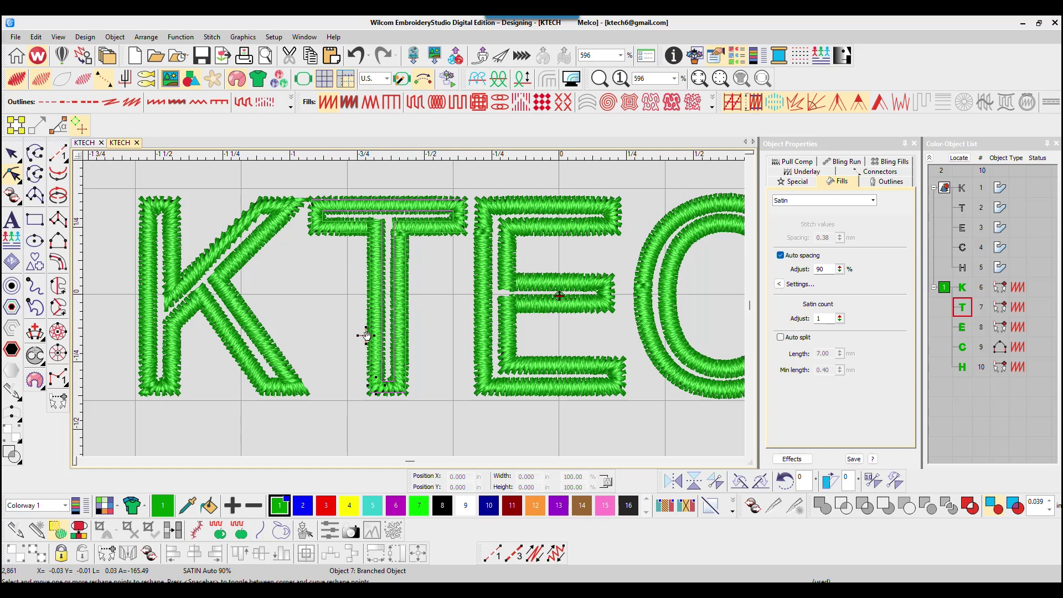
left_click(361, 401)
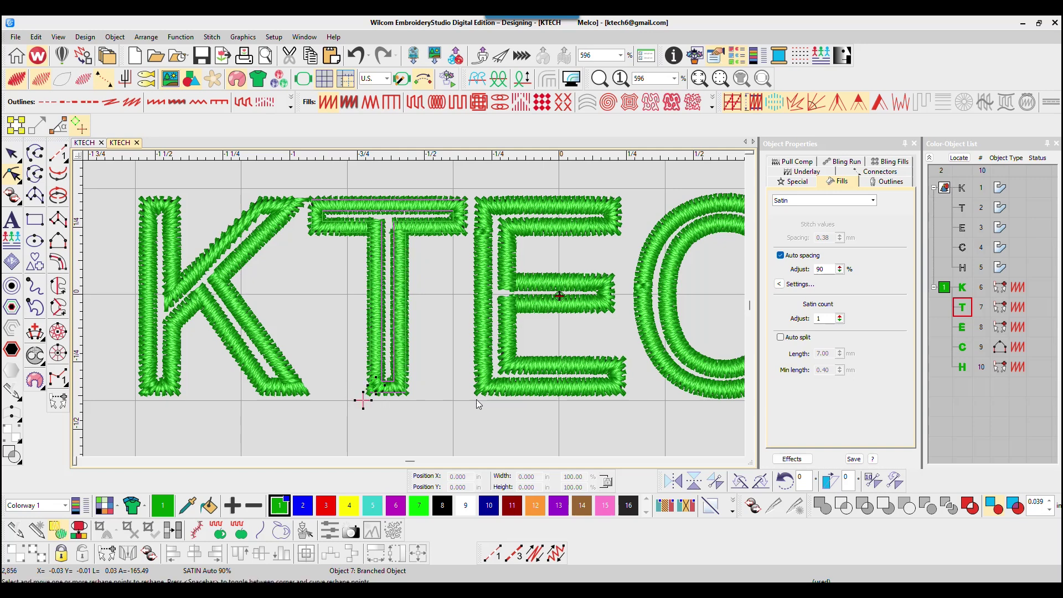
left_click(962, 327)
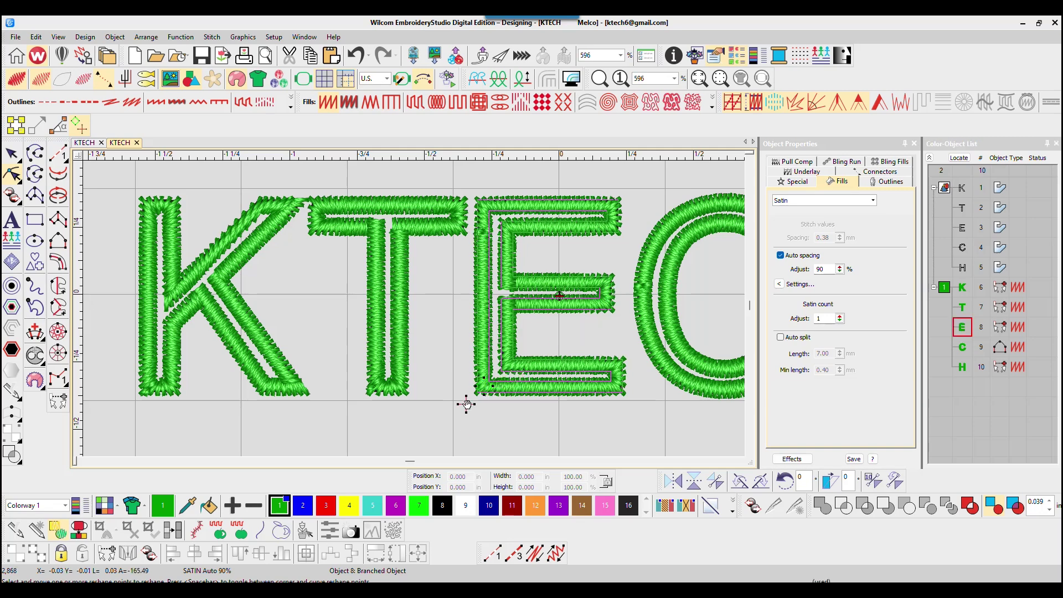
Move the C's entry point to the bottom of its curve and its exit point to the lower terminal facing the H
left_click(739, 461)
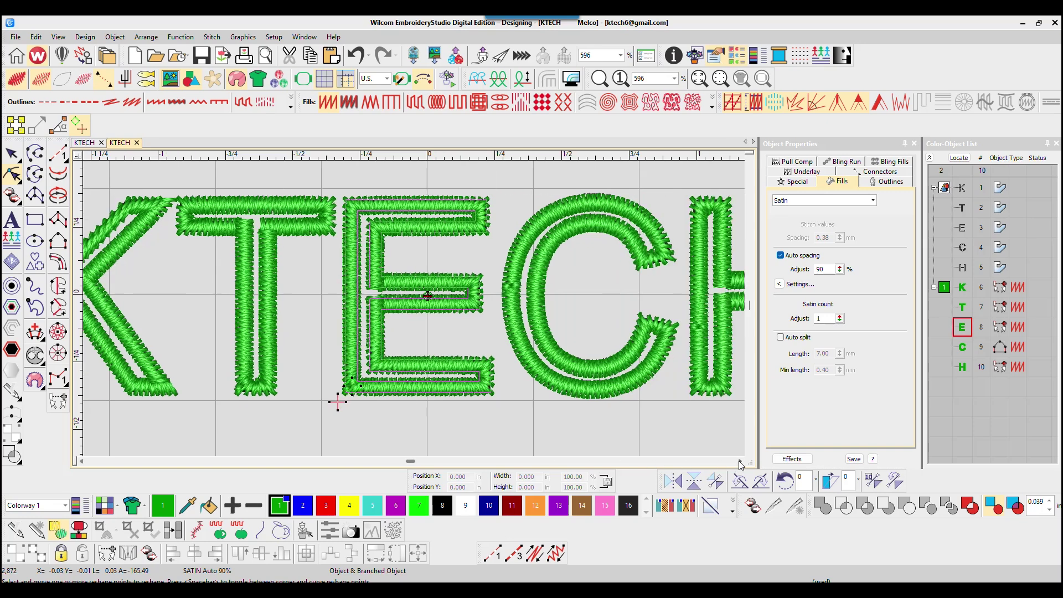
left_click(962, 348)
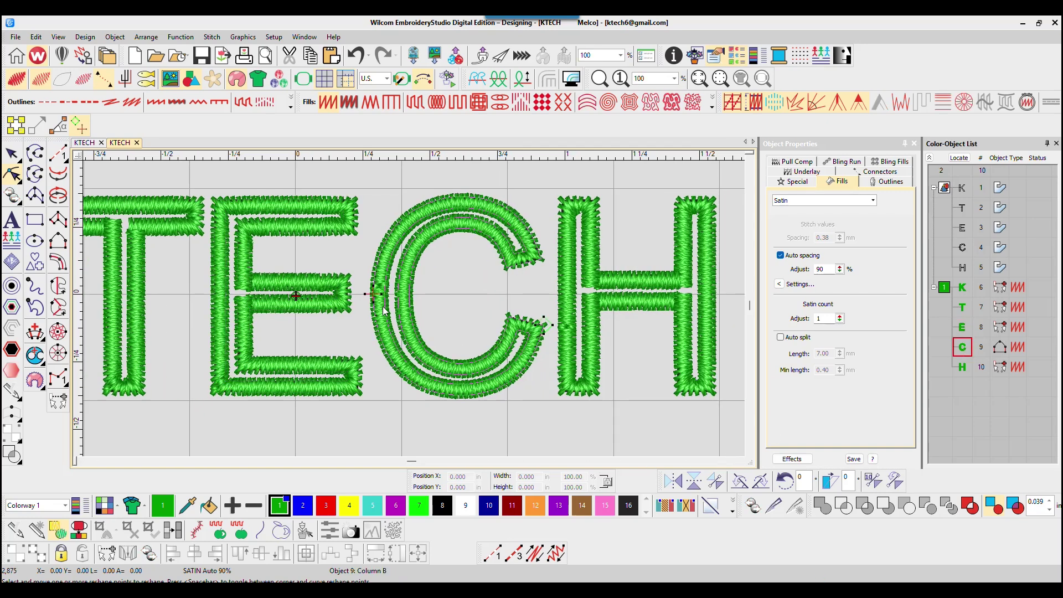
left_click(545, 324)
left_click_drag(466, 385, 461, 400)
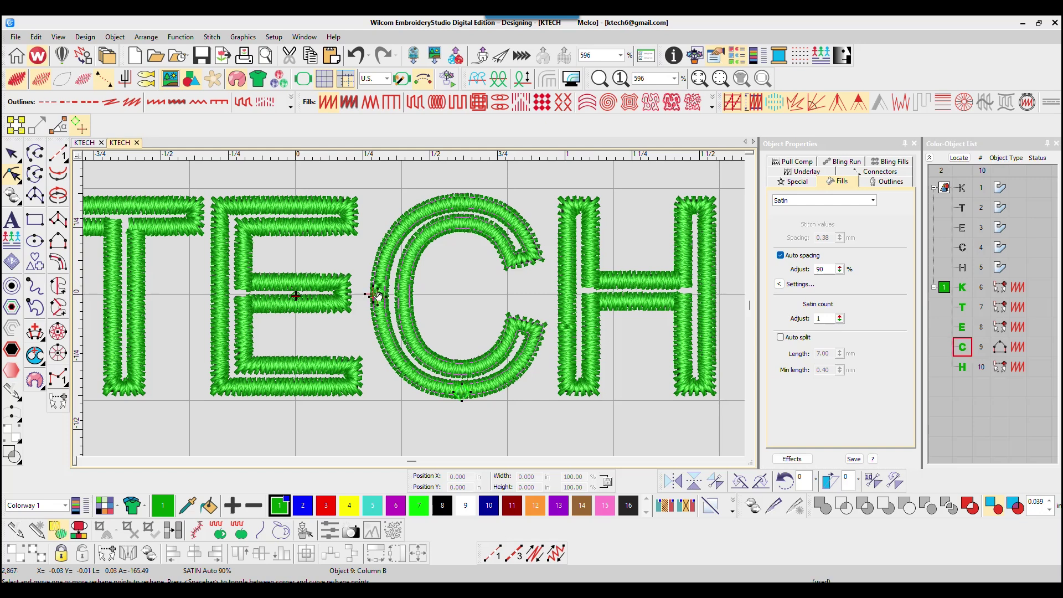
left_click(542, 325)
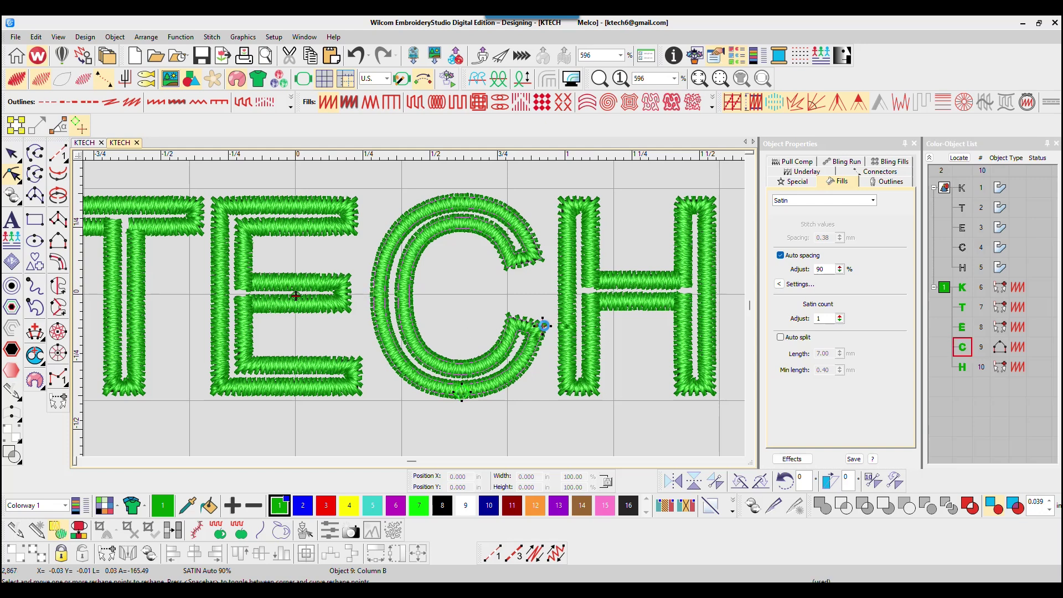
Move the H's entry and exit points to the lower-left corner of its left stem and leave reshape mode
left_click(963, 368)
left_click_drag(566, 391, 564, 382)
left_click_drag(557, 325, 555, 403)
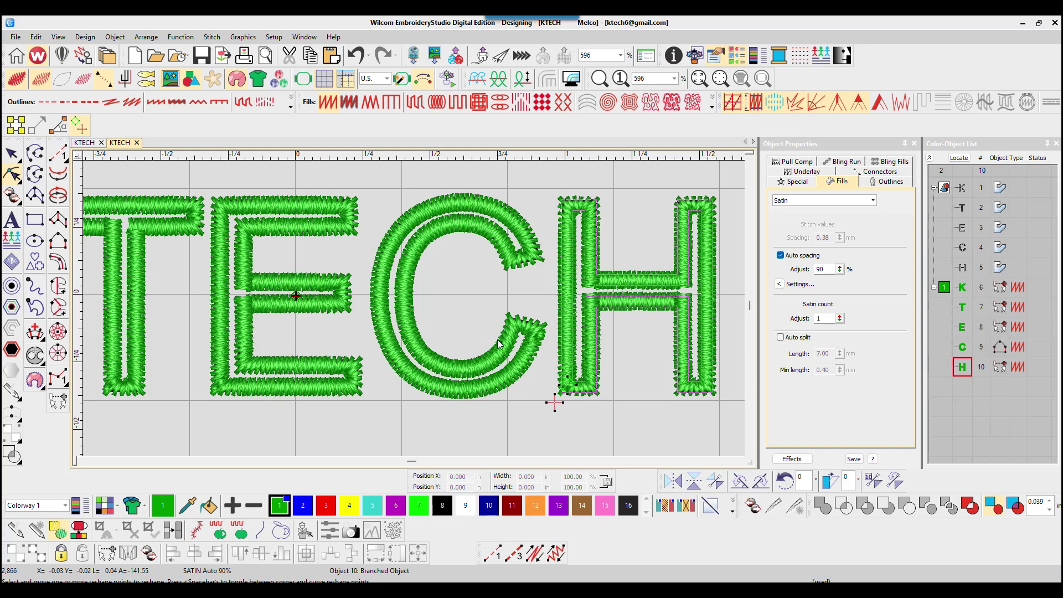
scroll(500, 343, "down", 3)
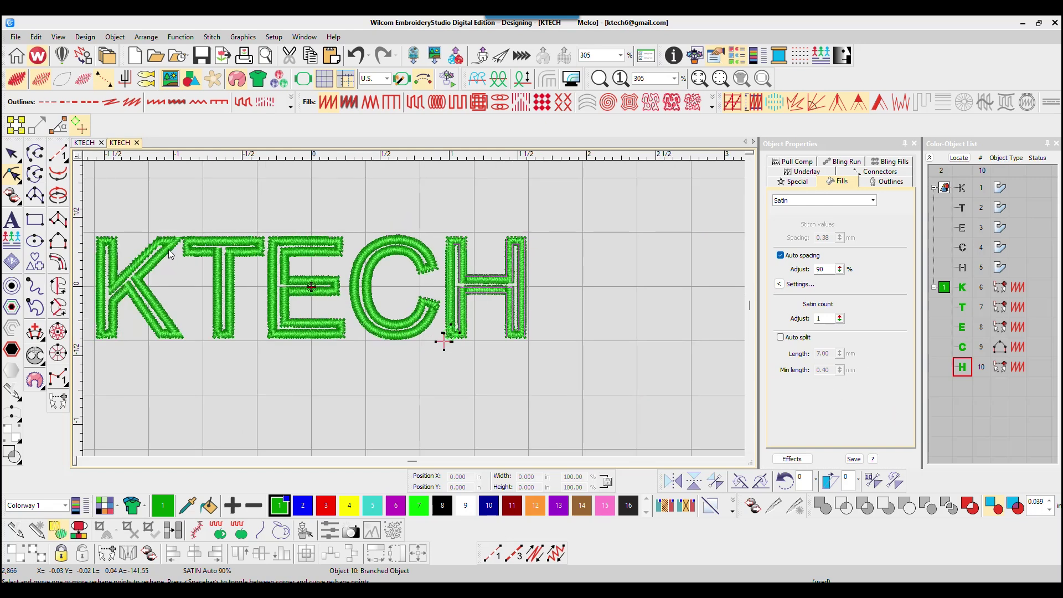
left_click(81, 461)
left_click(82, 461)
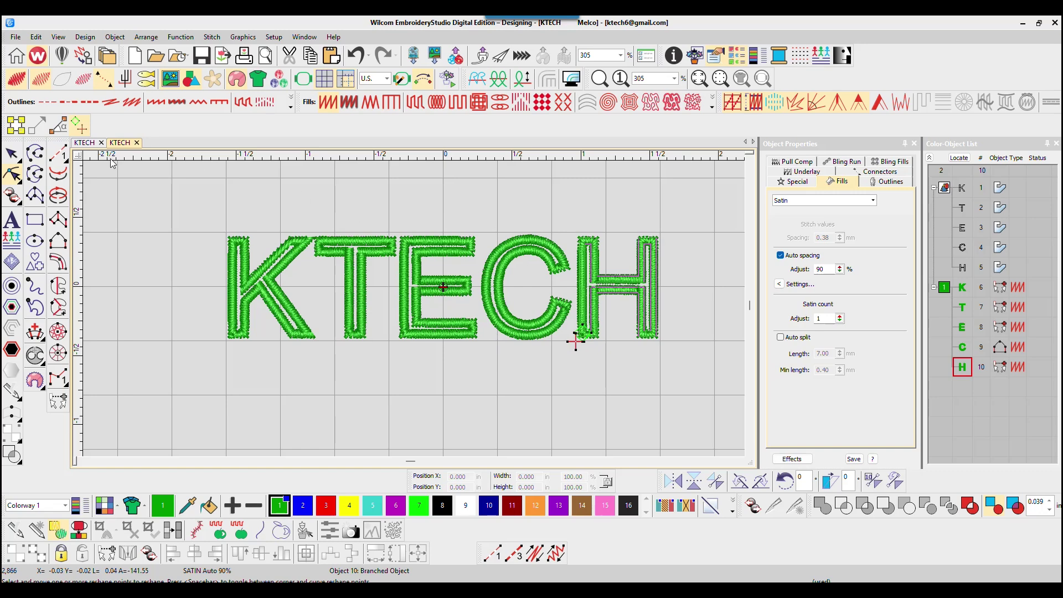
left_click(12, 154)
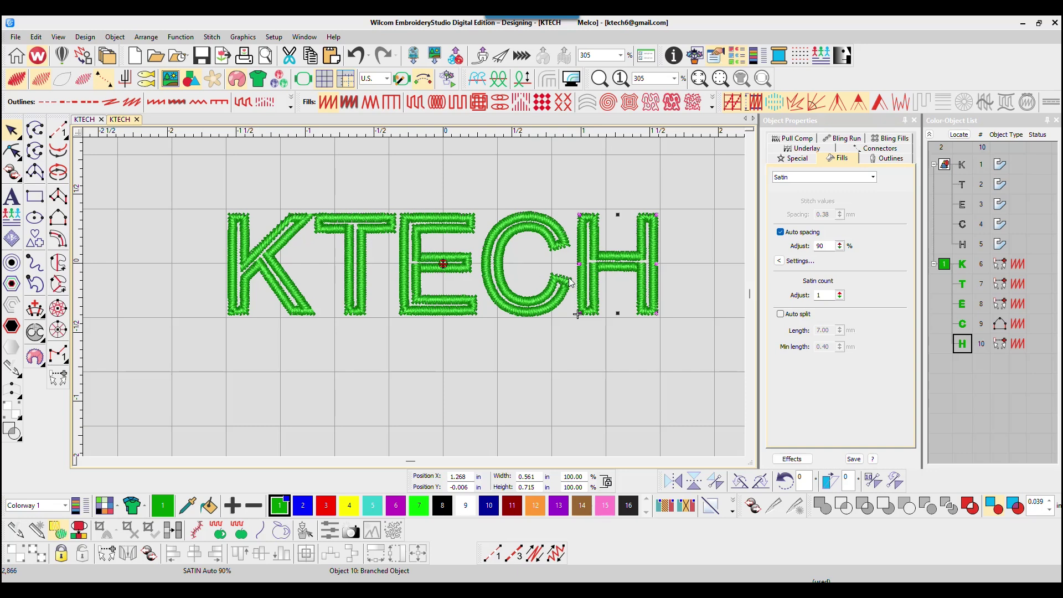
Select the embroidered K and open it for reshaping with its stitch angles shown
scroll(260, 204, "up", 1)
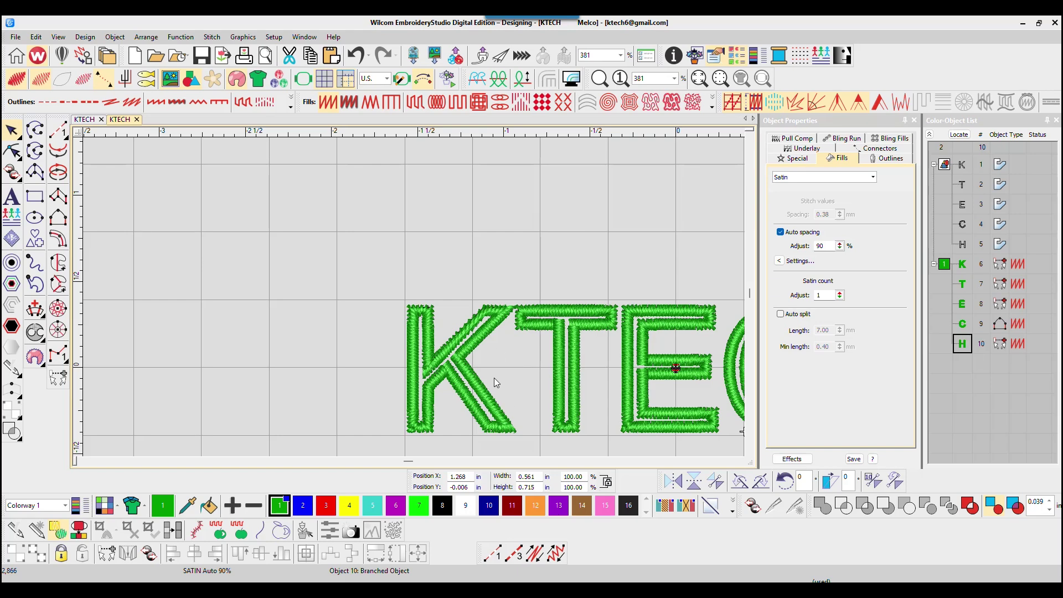
scroll(413, 297, "up", 2)
left_click(437, 319)
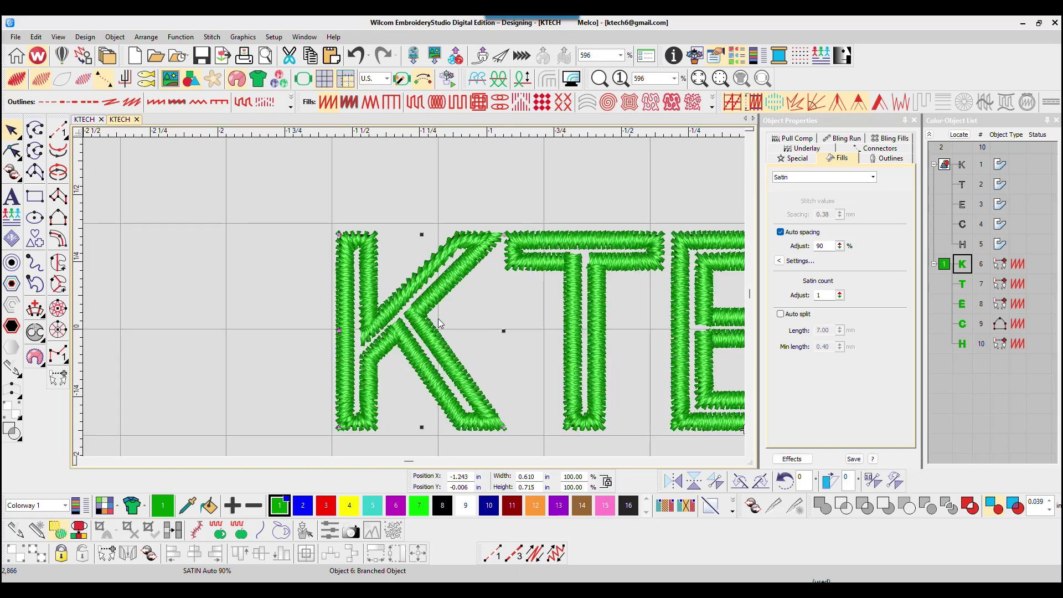
left_click(16, 149)
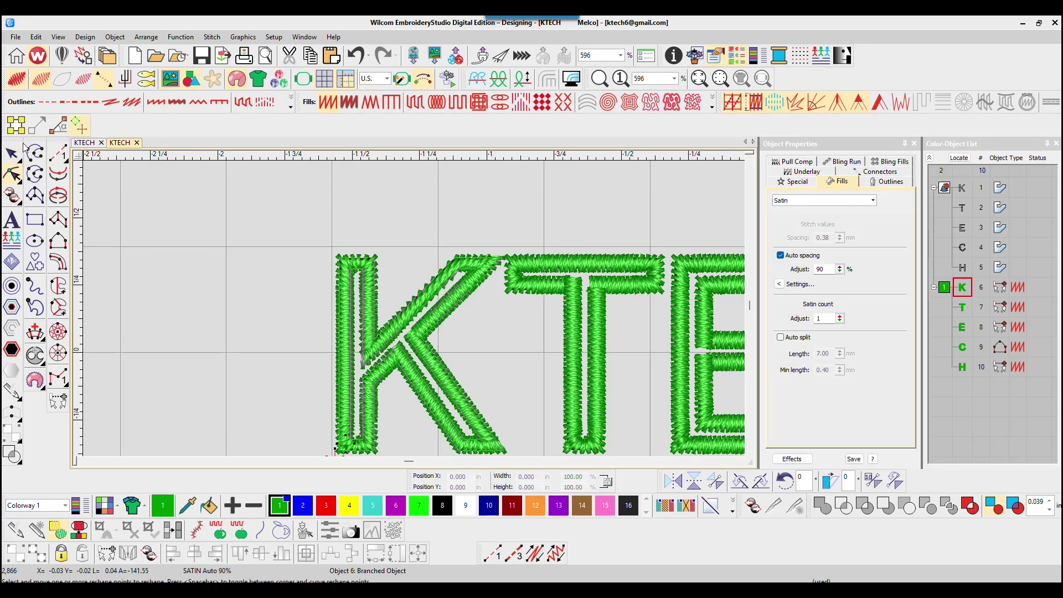
left_click(58, 126)
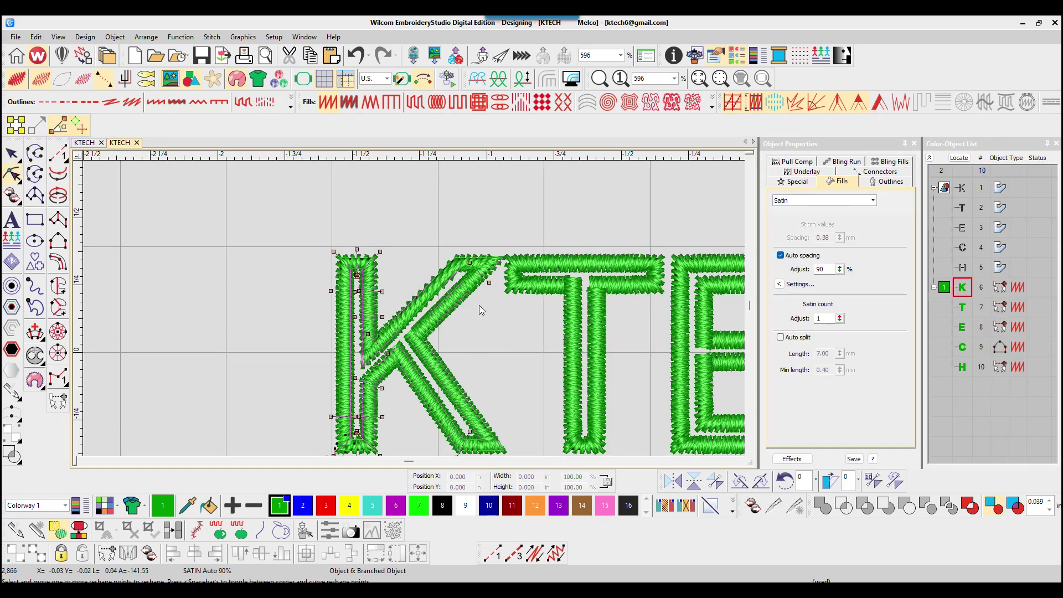
scroll(437, 280, "up", 1)
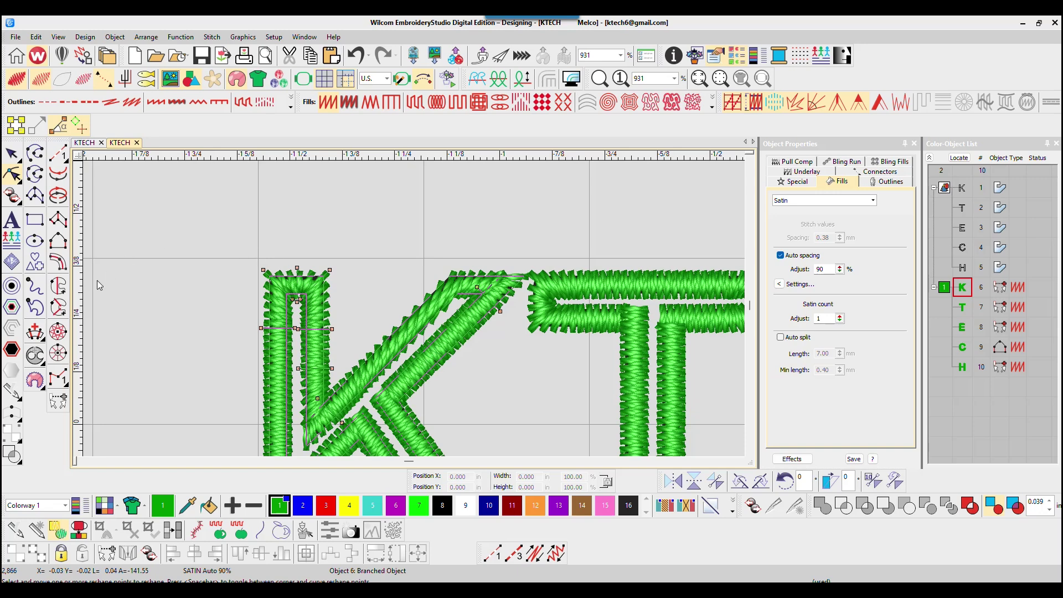
Add three stitch angles perpendicular to the outer edge of the K's upper diagonal arm and leave reshape mode
left_click(37, 332)
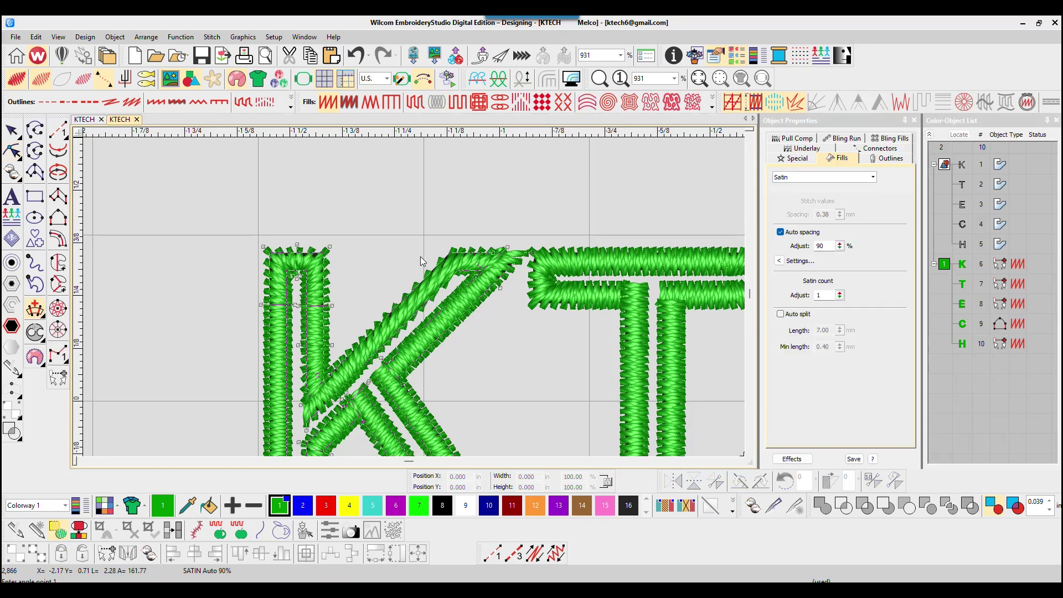
left_click(446, 248)
left_click(459, 278)
left_click(398, 293)
left_click(422, 317)
left_click(348, 340)
left_click(369, 367)
key("Return")
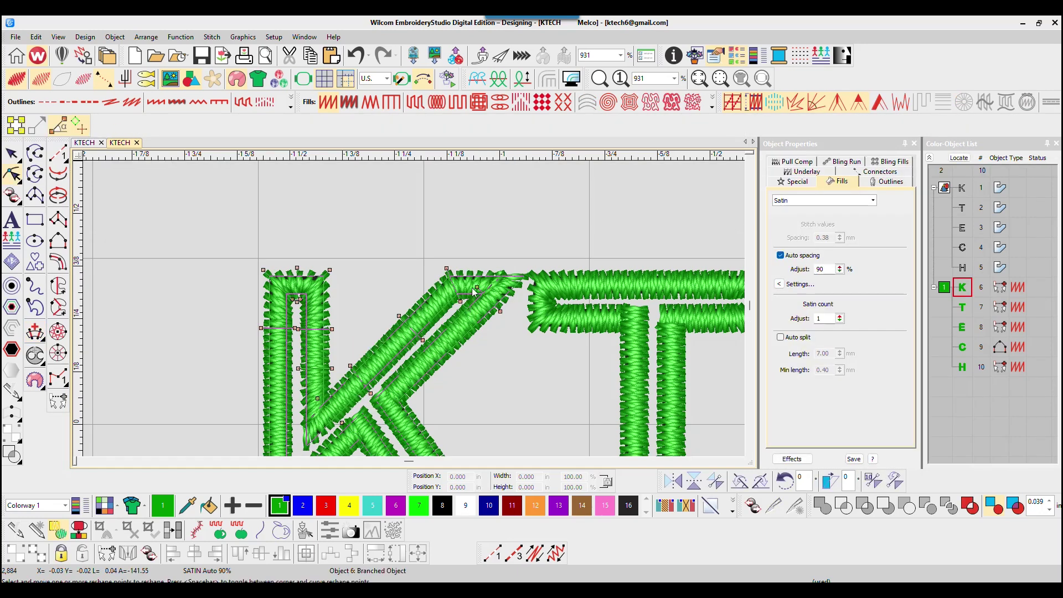
scroll(414, 382, "down", 2)
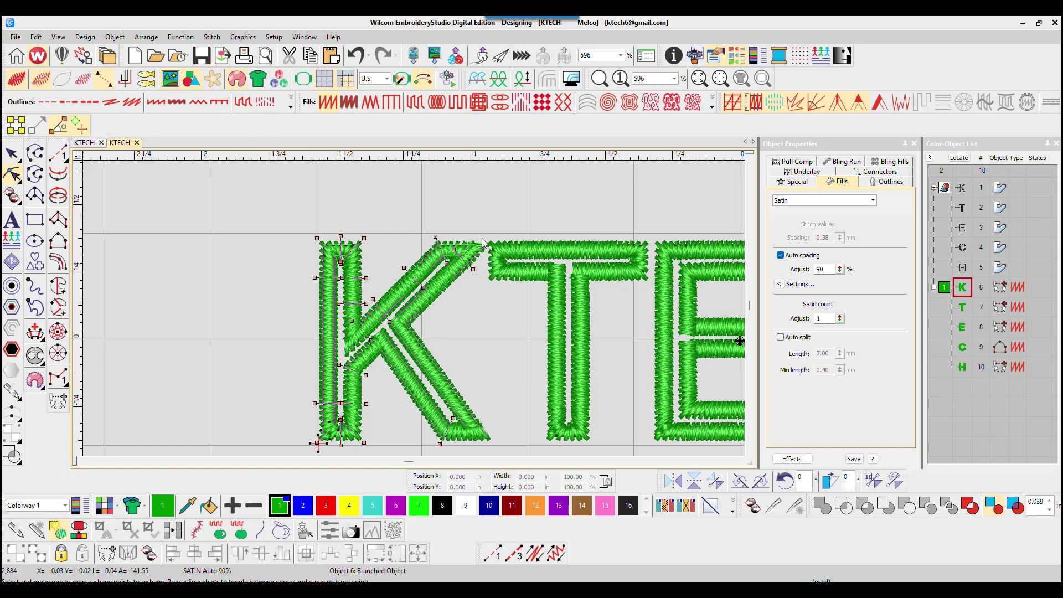
left_click(14, 153)
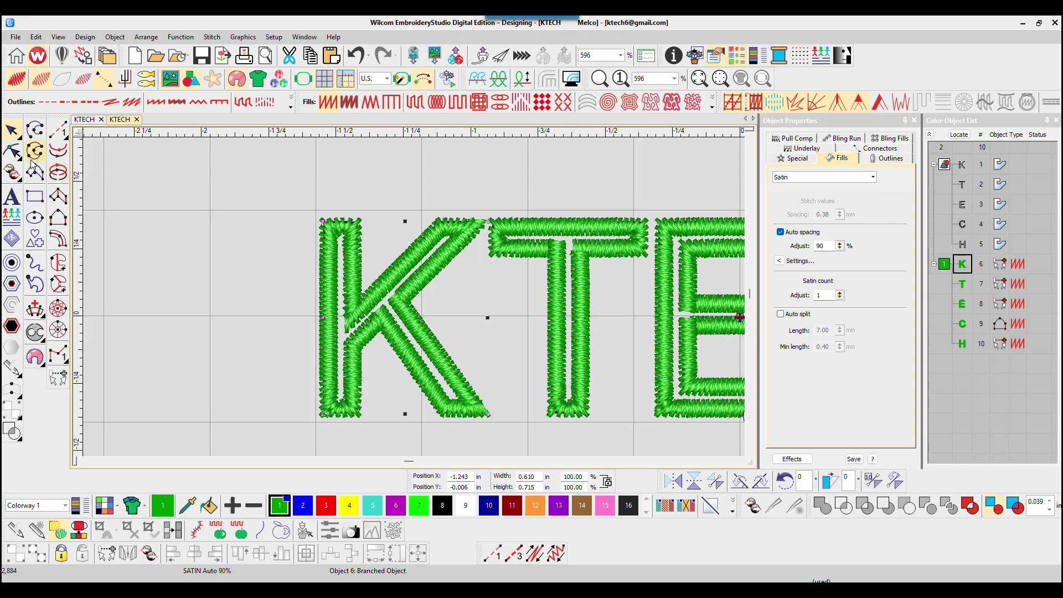
Reopen the K for reshaping and delete the extra stitch angle on its stem just above the diagonal junction
left_click(12, 150)
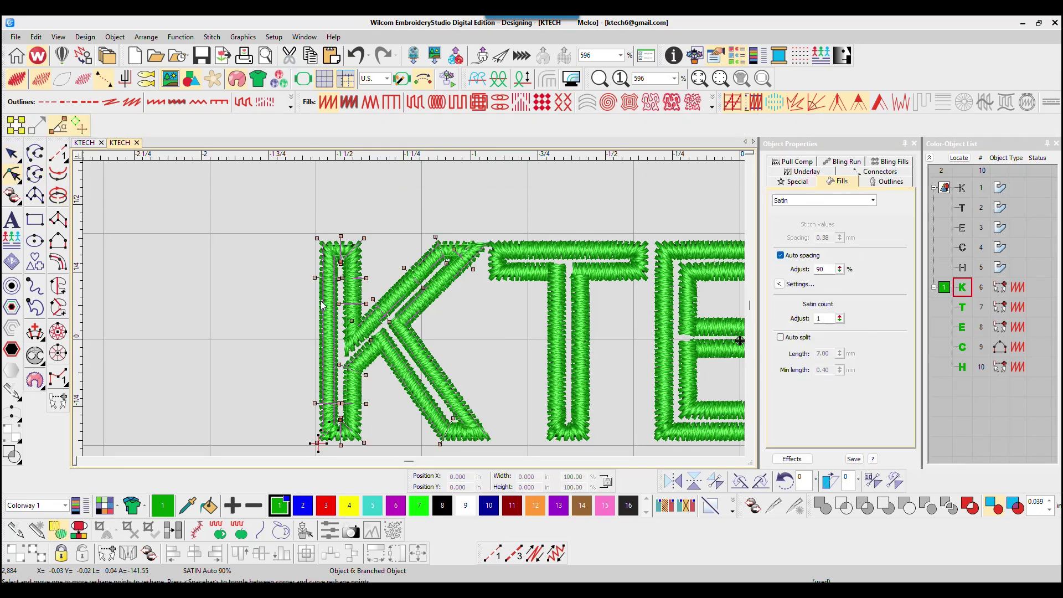
scroll(366, 329, "up", 5)
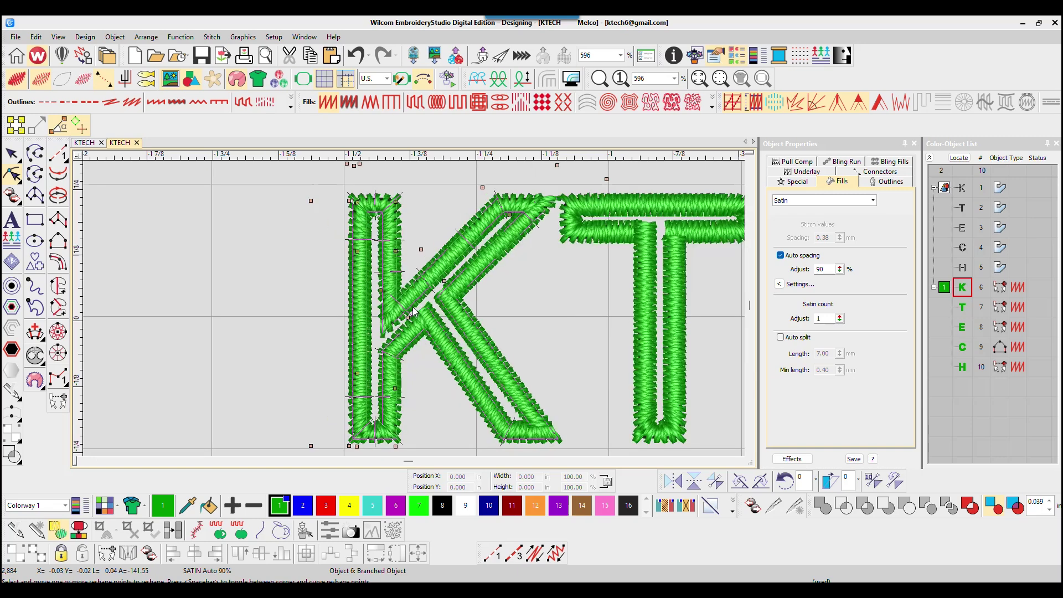
scroll(416, 311, "down", 2)
left_click(401, 259)
key("Delete")
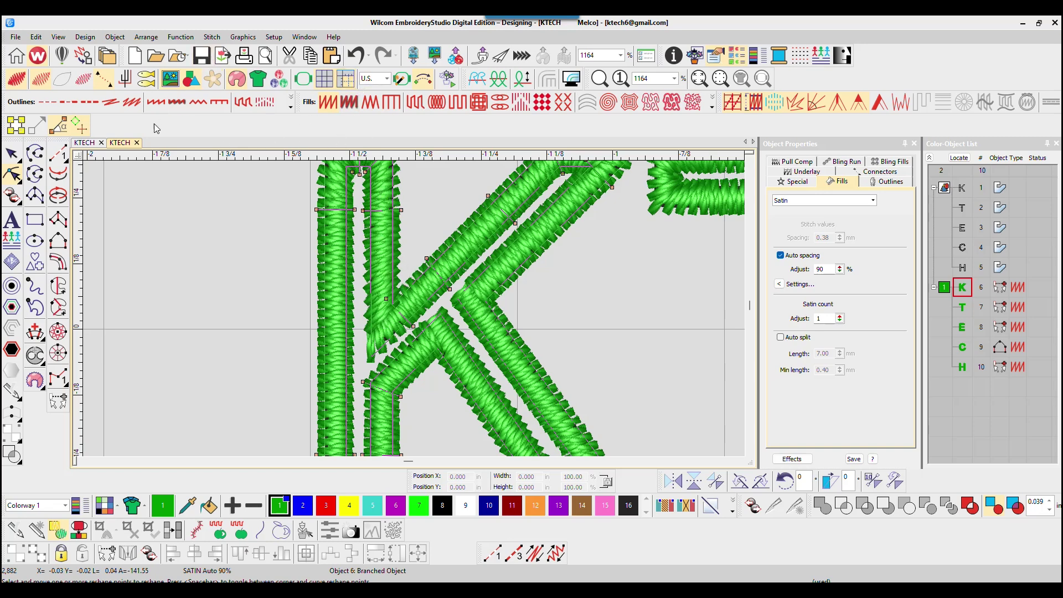
scroll(415, 310, "down", 2)
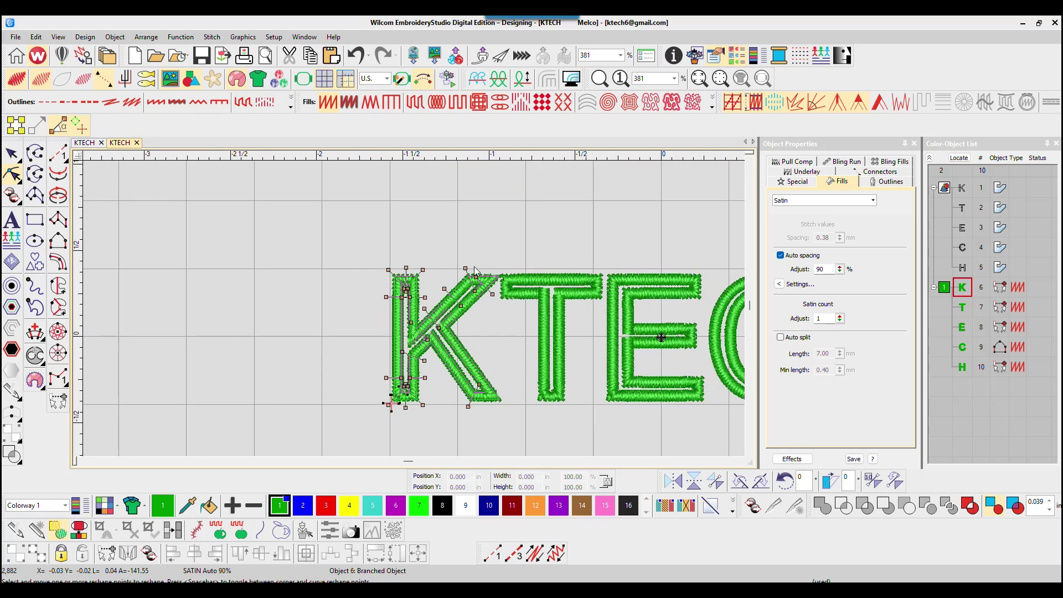
left_click(12, 154)
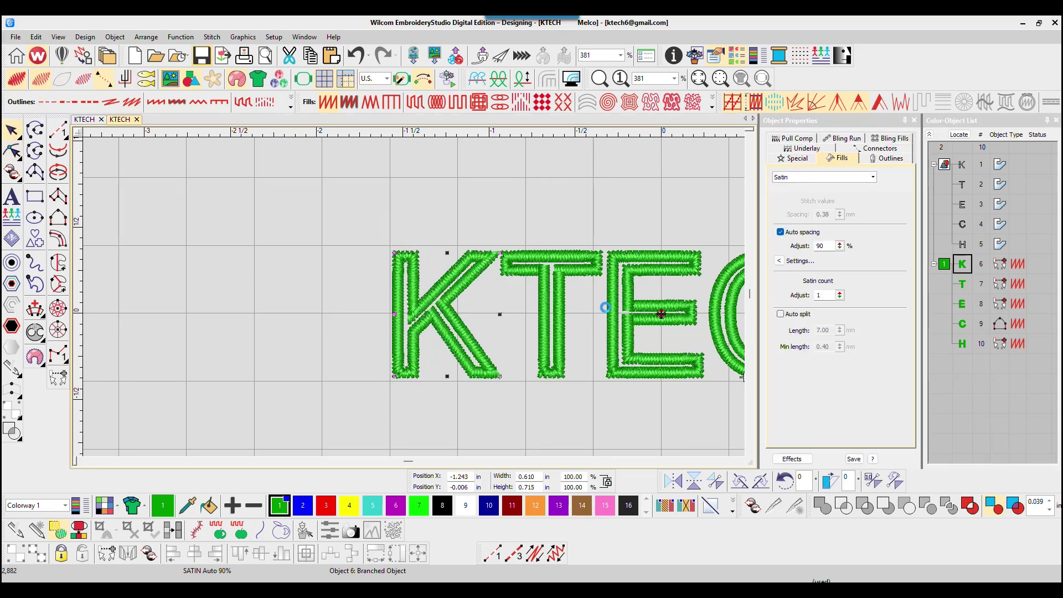
Move the embroidered H aside to check the vector artwork beneath it, and undo the move
scroll(415, 302, "up", 2)
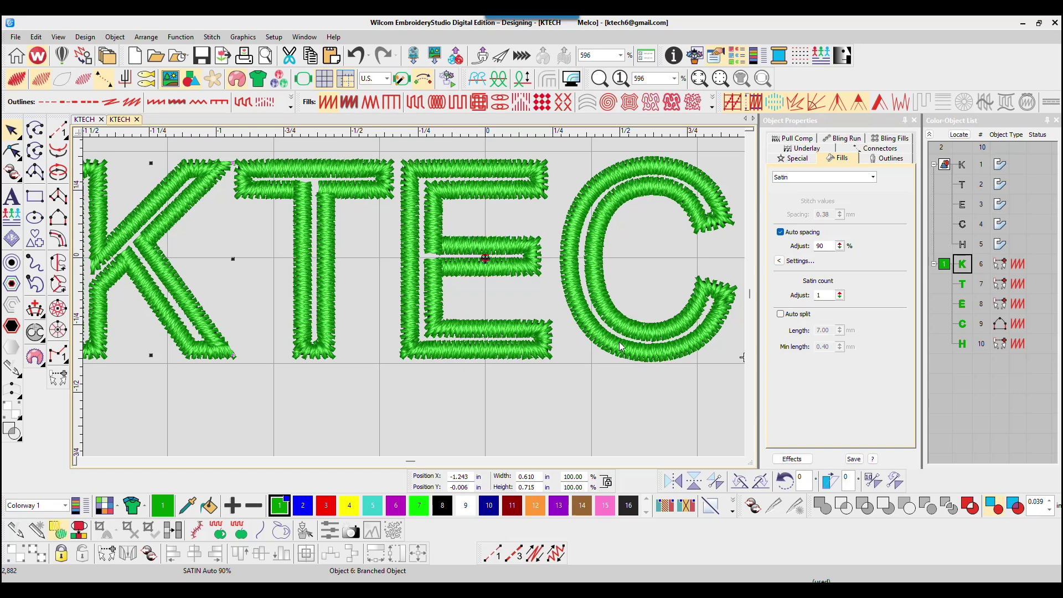
scroll(416, 301, "down", 2)
scroll(416, 302, "down", 1)
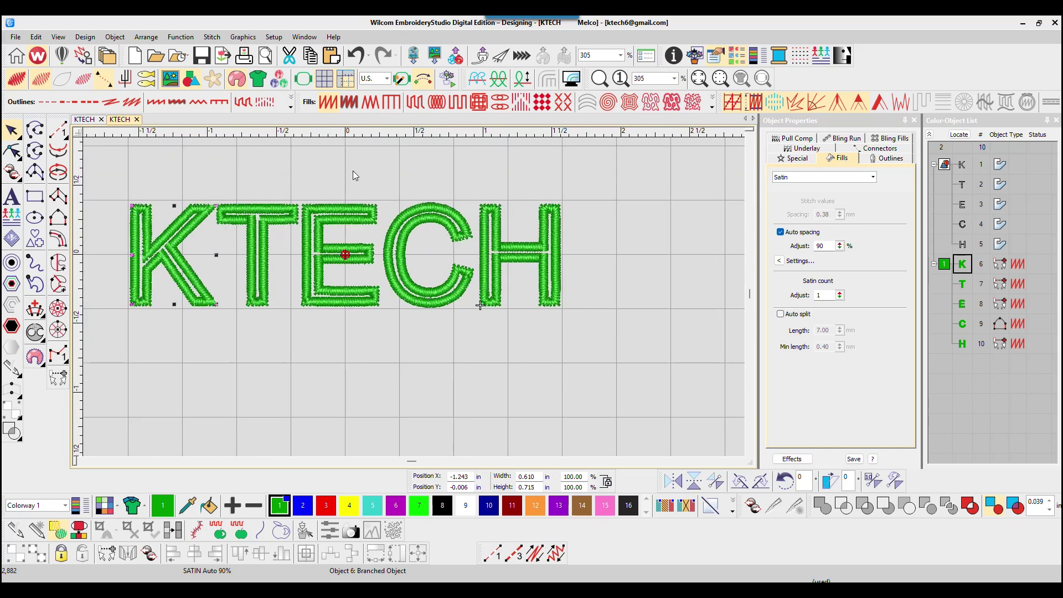
left_click(490, 224)
left_click_drag(504, 220, 580, 191)
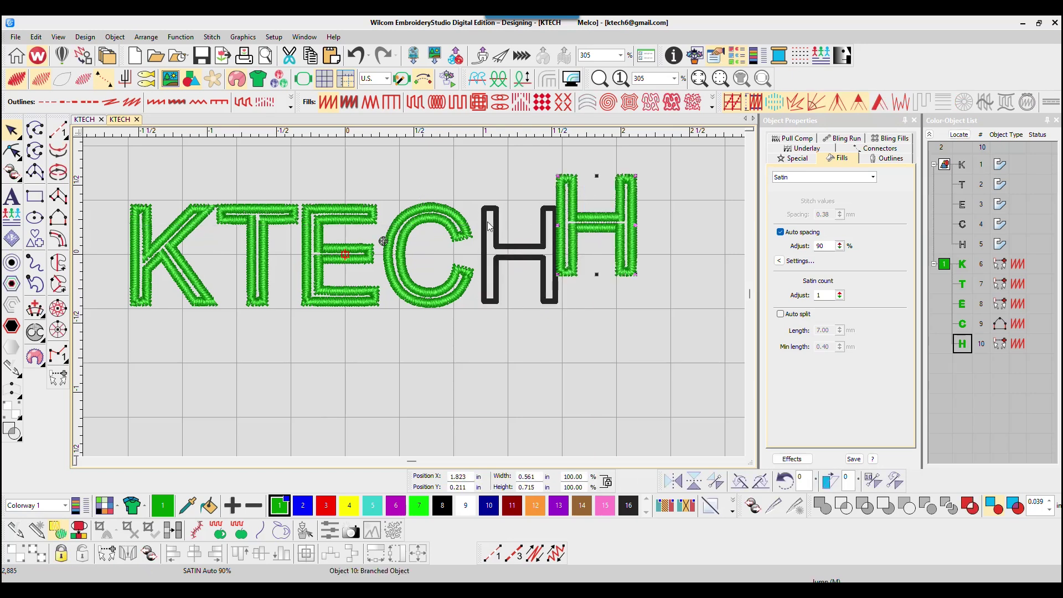
left_click(355, 55)
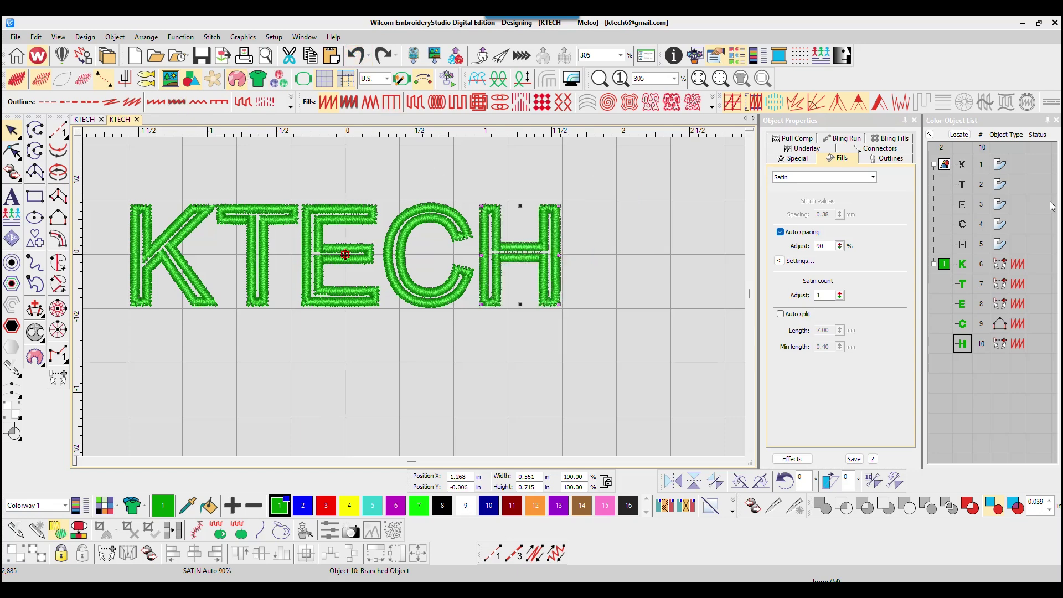
Hide the five original vector letters in the object list, leaving the embroidered letters shown
left_click(945, 165)
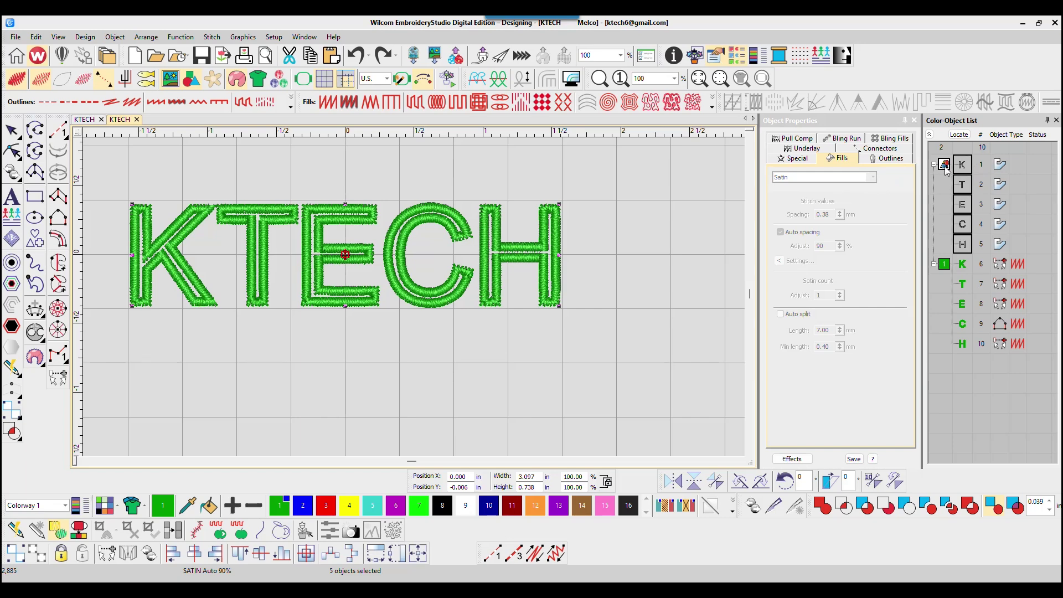
right_click(945, 167)
left_click(1003, 384)
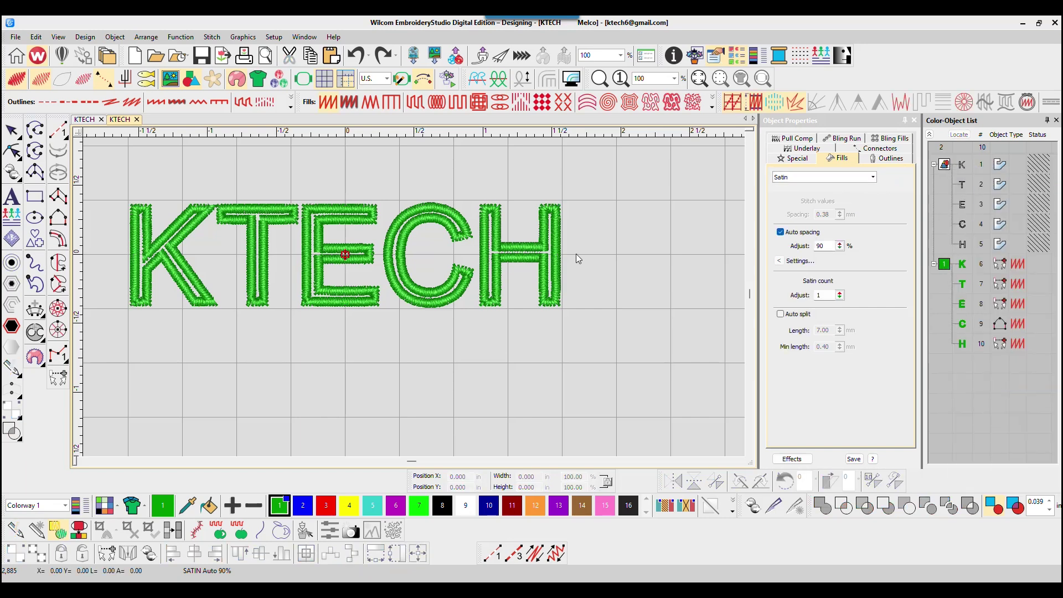
Shift the embroidered H away again to verify that its vector original is hidden, and undo the shift
left_click(559, 241)
left_click_drag(548, 238, 592, 214)
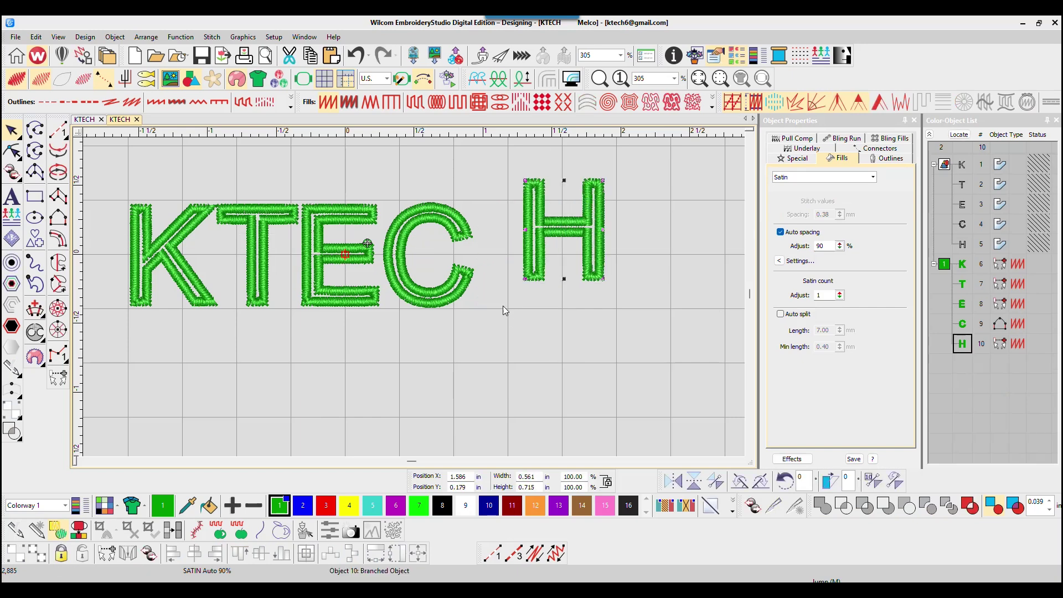
left_click(356, 56)
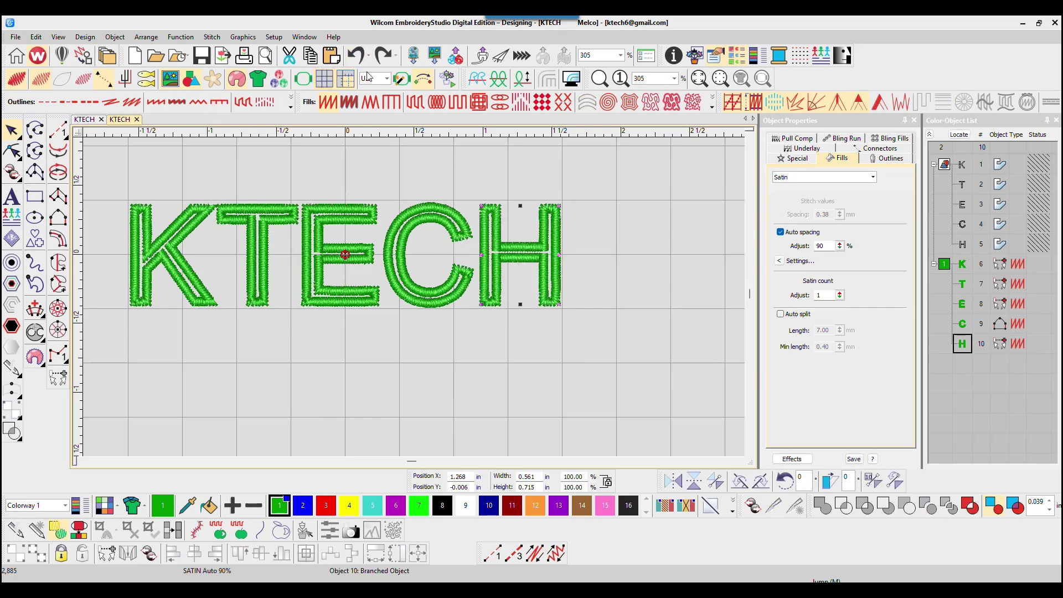
Deselect the H and play the stitch-out simulation of the KTECH lettering to examine its sewing sequence
left_click(484, 175)
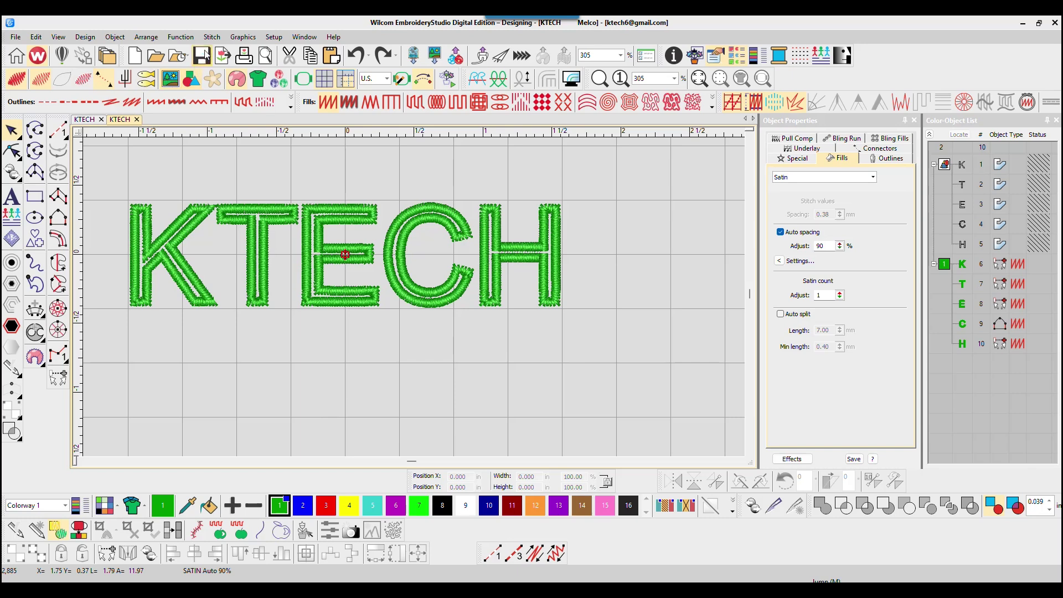
scroll(418, 302, "up", 2)
scroll(418, 302, "down", 3)
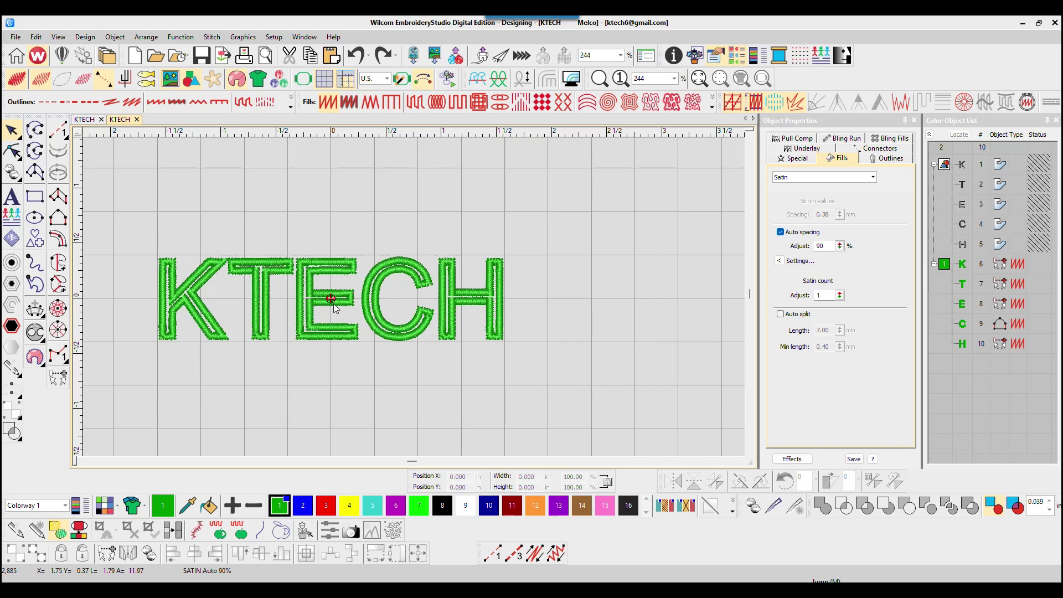
scroll(414, 296, "up", 1)
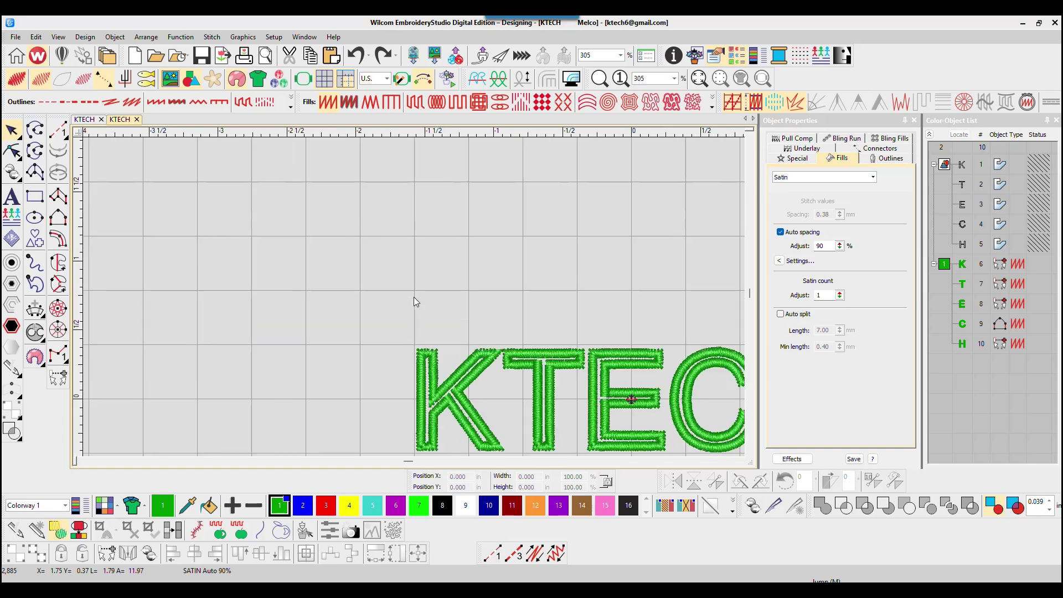
scroll(420, 294, "down", 2)
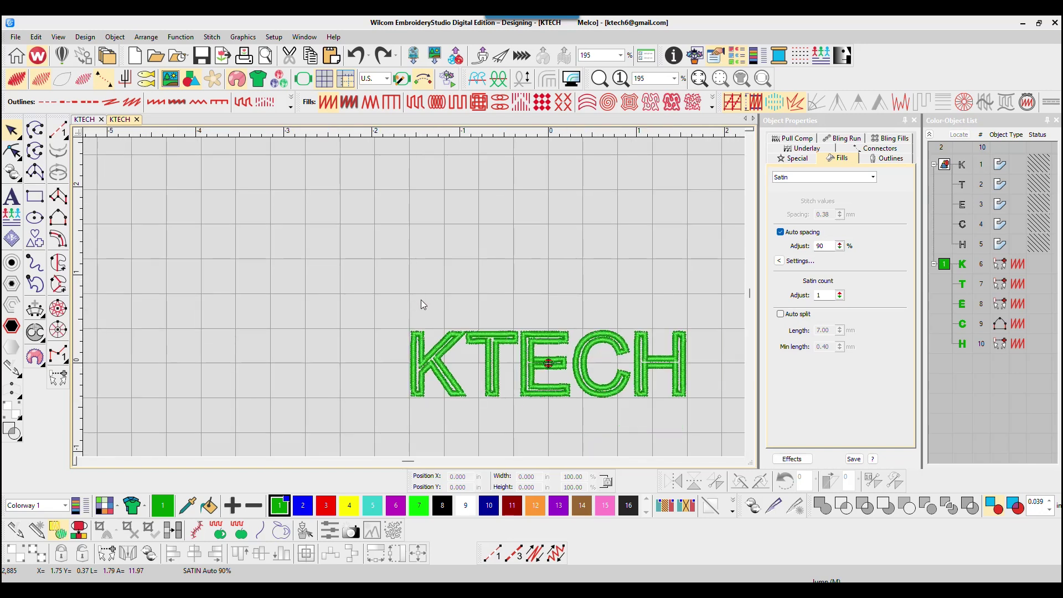
left_click(620, 78)
left_click(699, 79)
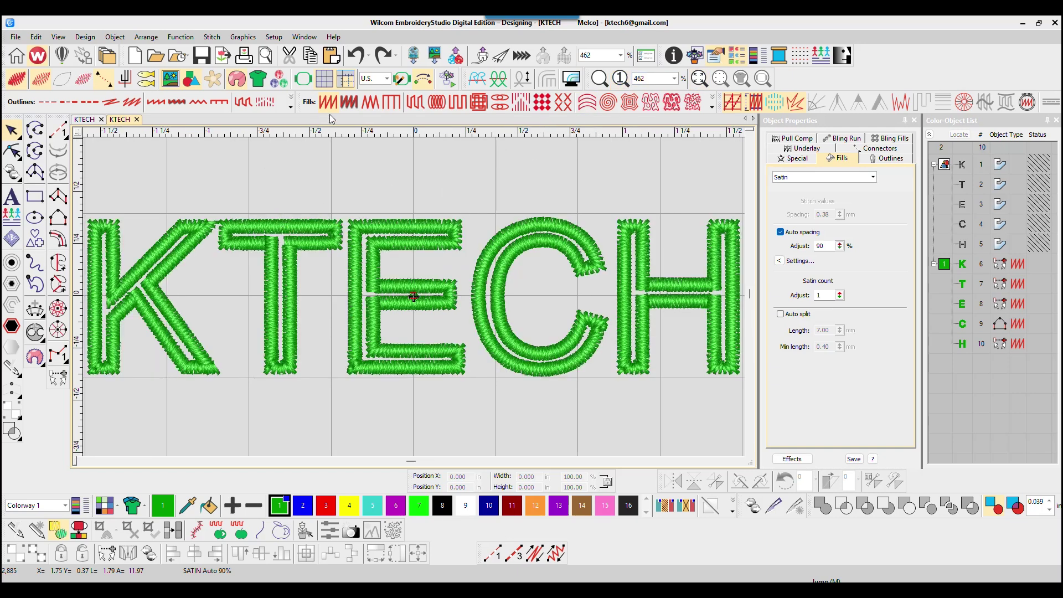
left_click(447, 80)
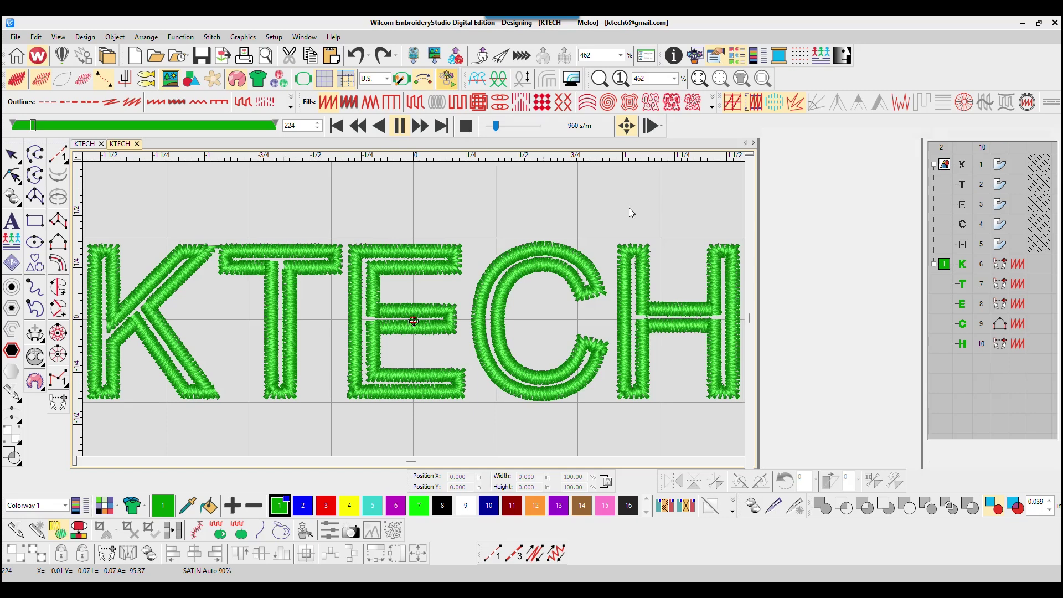
key("Escape")
Turn off the second underlay for all five embroidered letters and play the stitch-out simulation to check the underlay
left_click(943, 264)
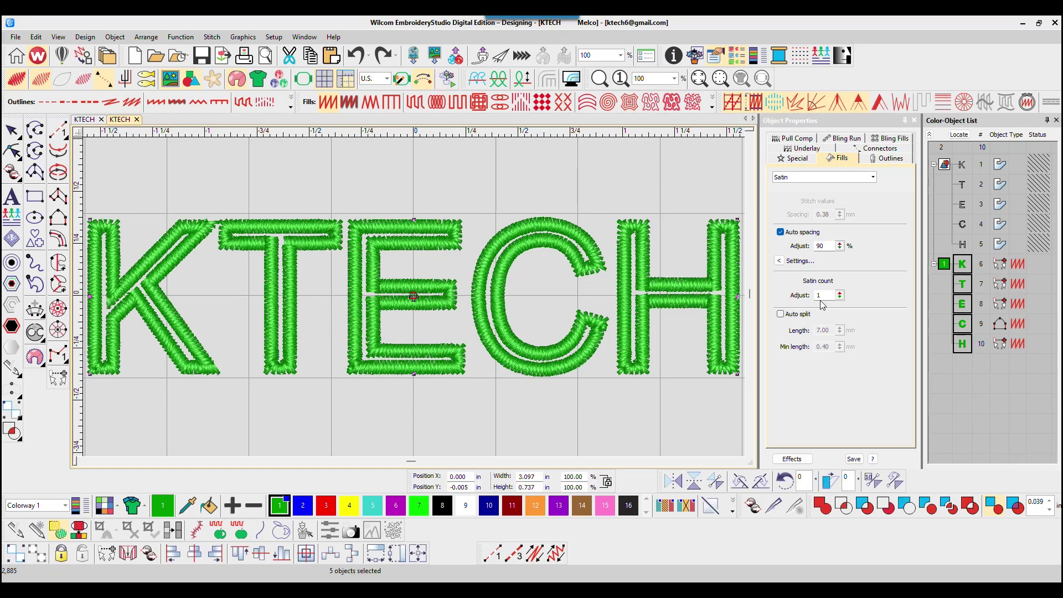
left_click(805, 149)
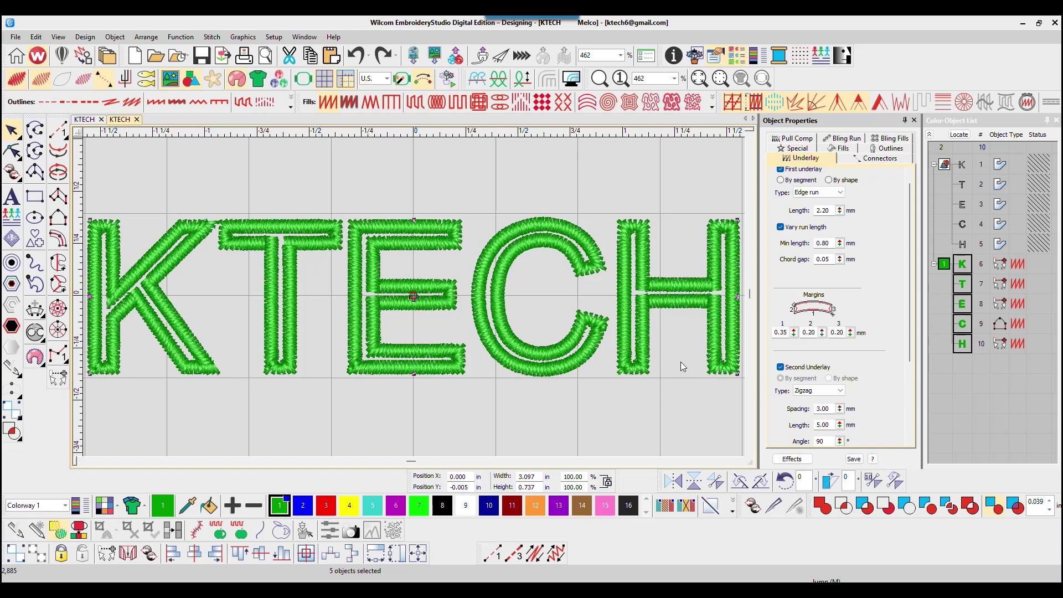
left_click(780, 367)
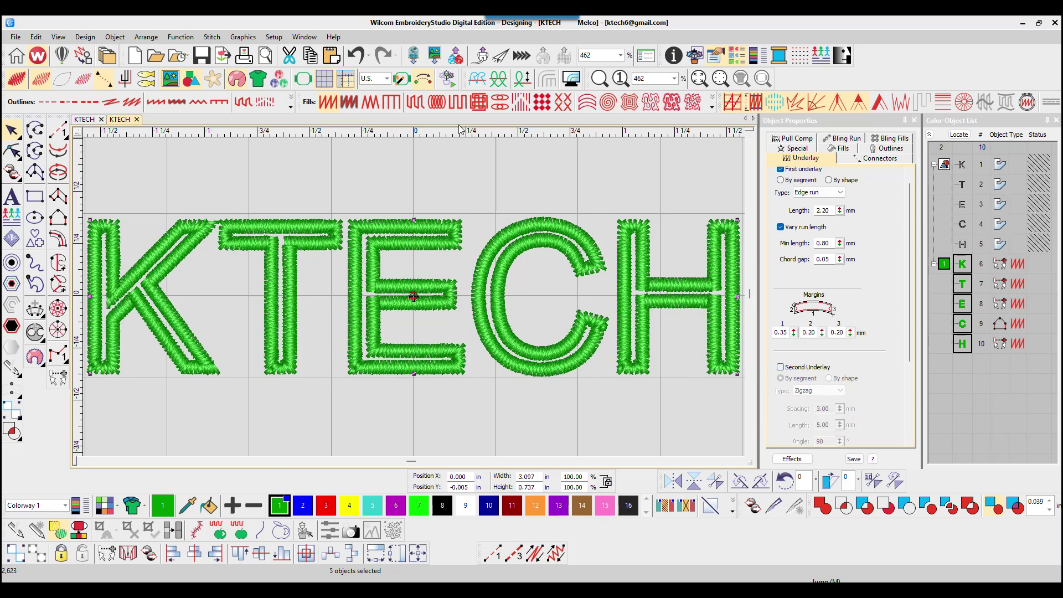
left_click(447, 79)
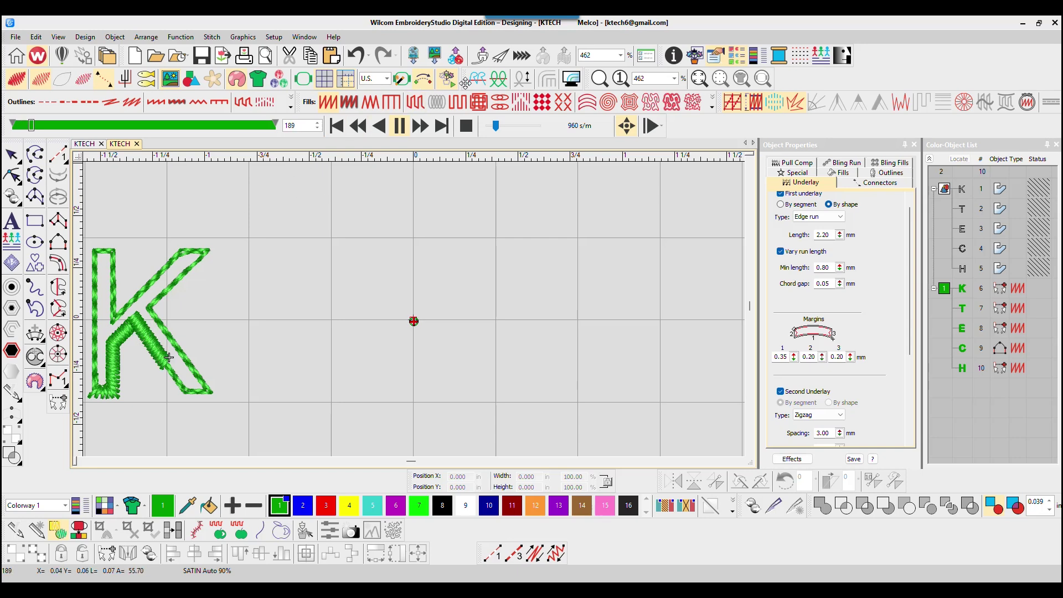
left_click(447, 78)
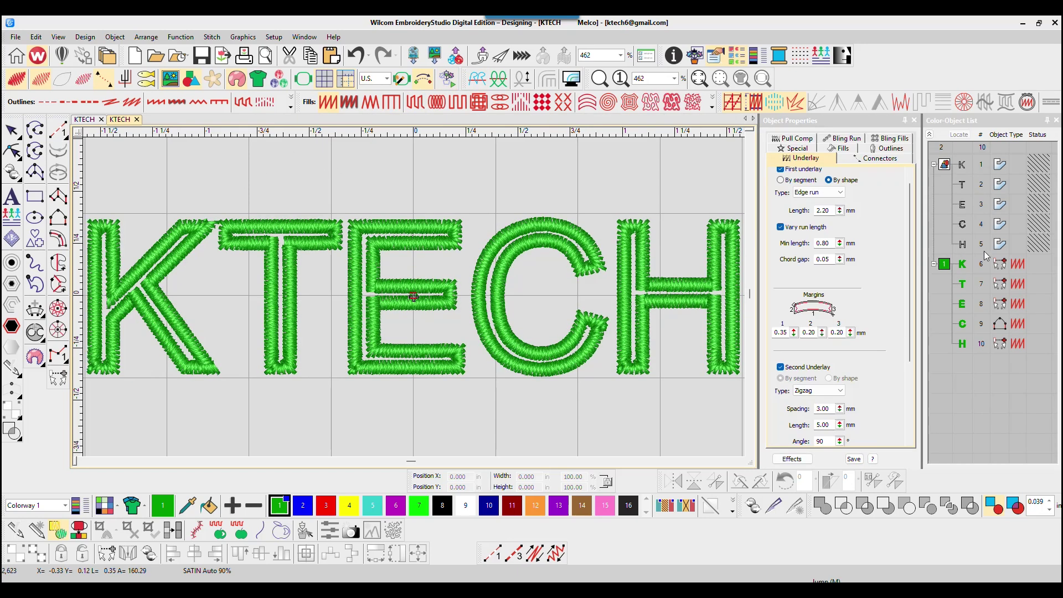
Set the first underlay of all five embroidered letters to Center Run and turn off its varying run length
left_click(945, 266)
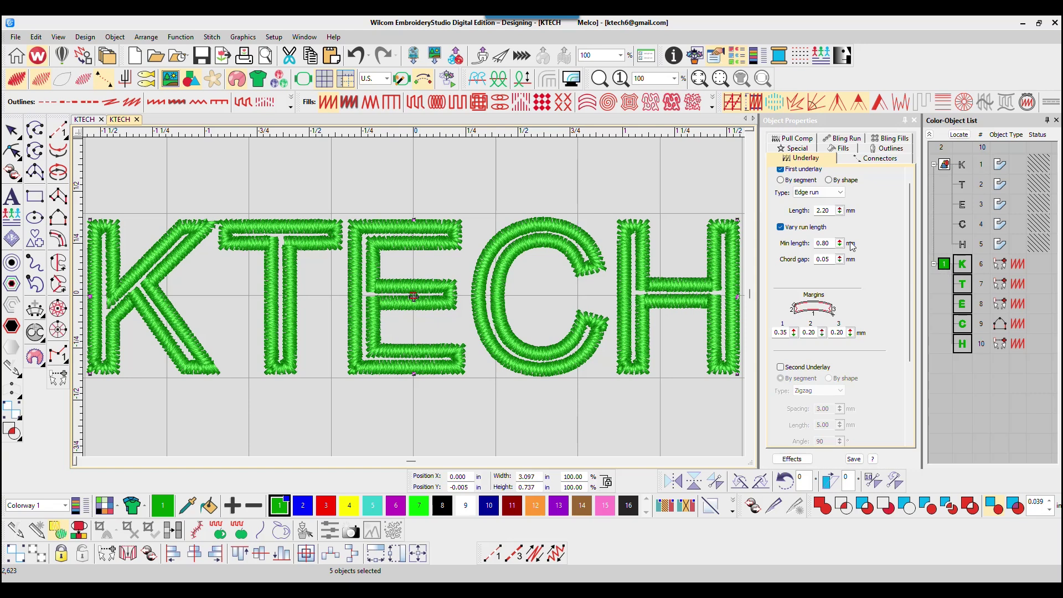
left_click(781, 227)
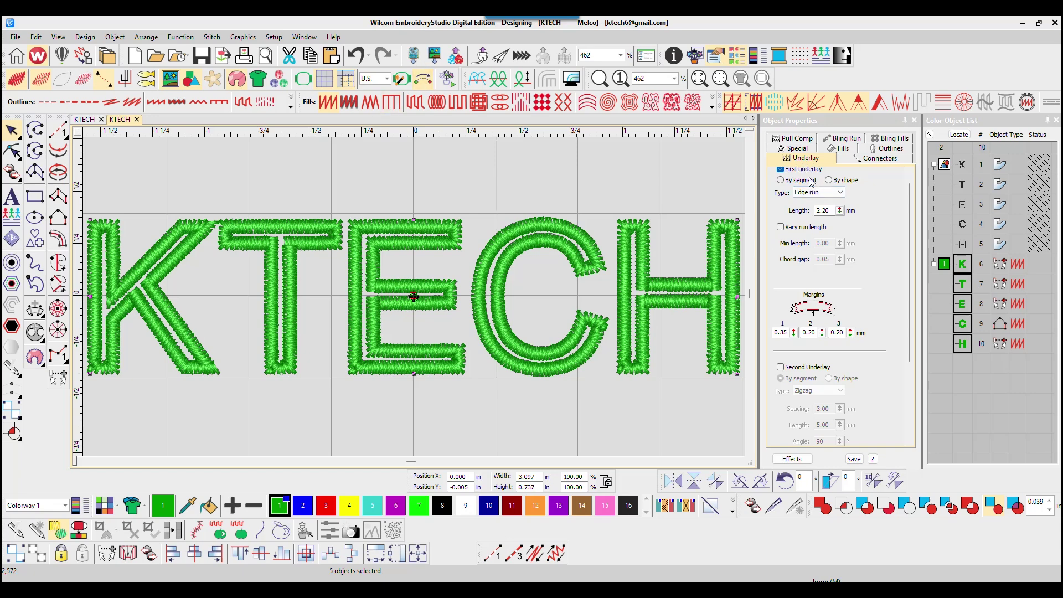
scroll(822, 194, "down", 3)
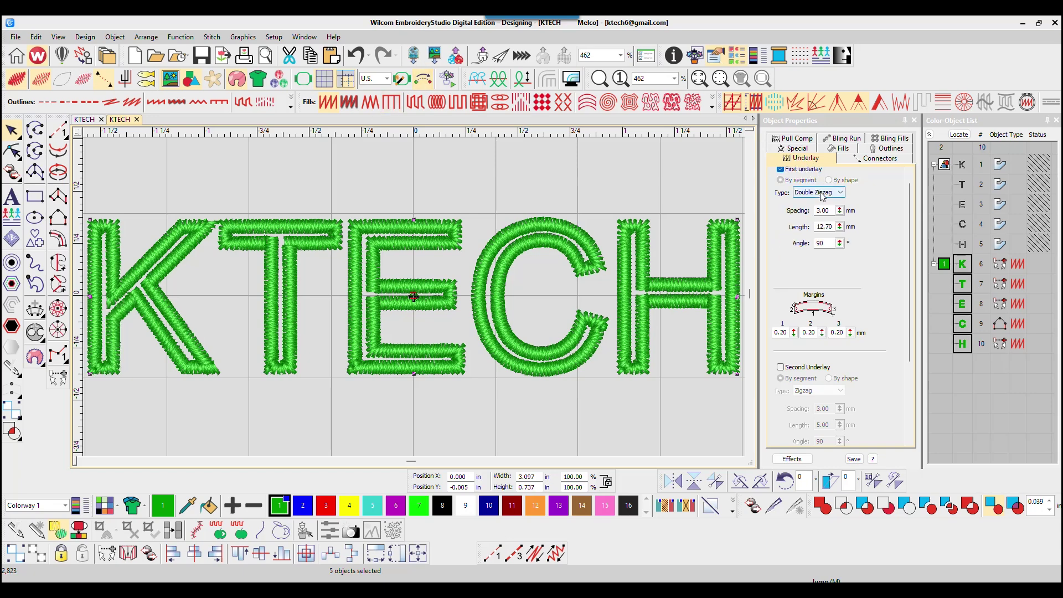
left_click(821, 195)
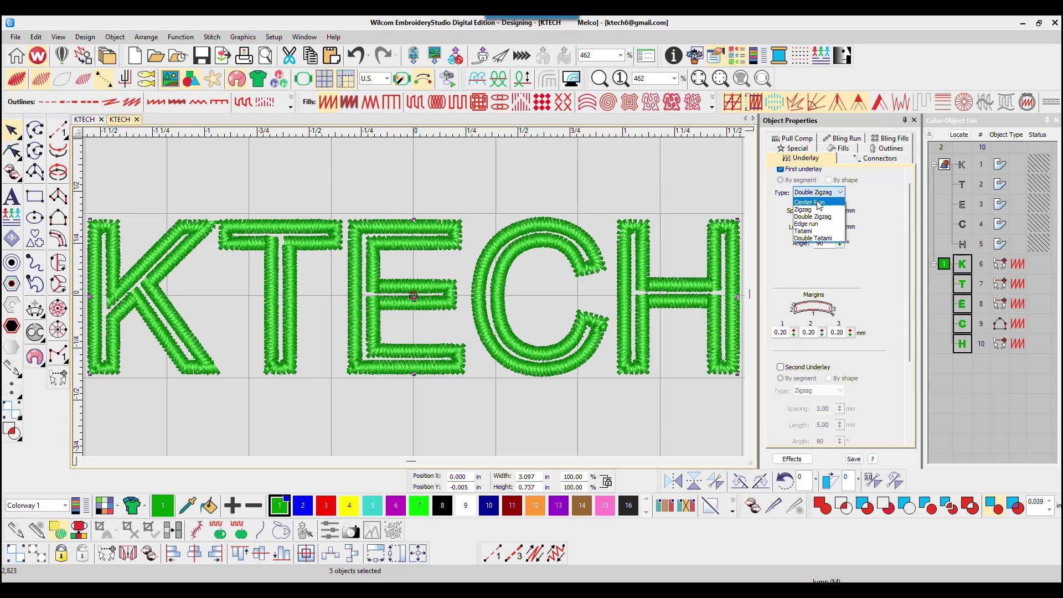
left_click(811, 214)
left_click(813, 193)
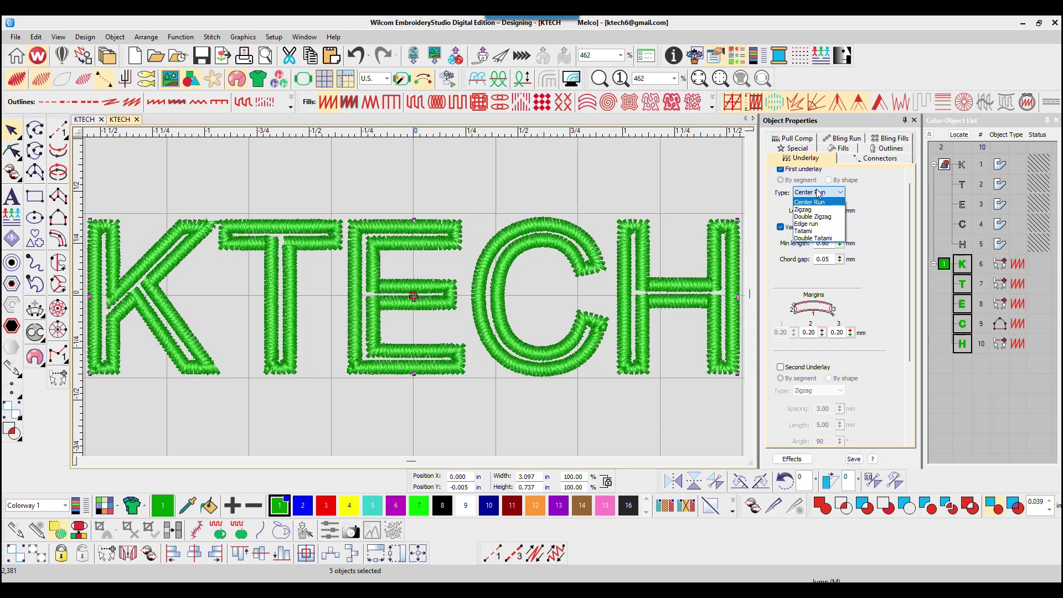
left_click(830, 200)
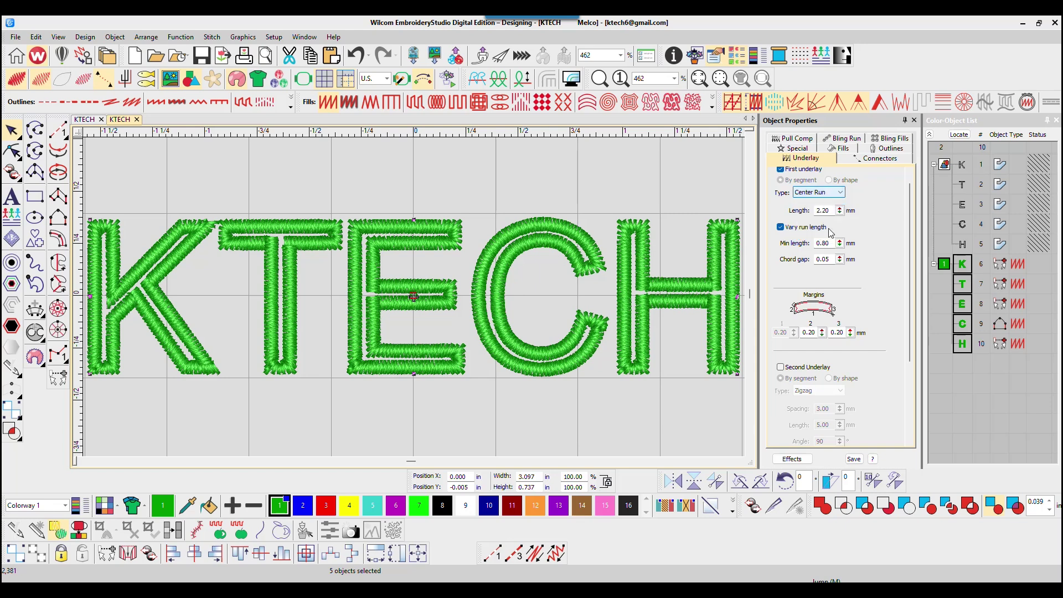
left_click(781, 227)
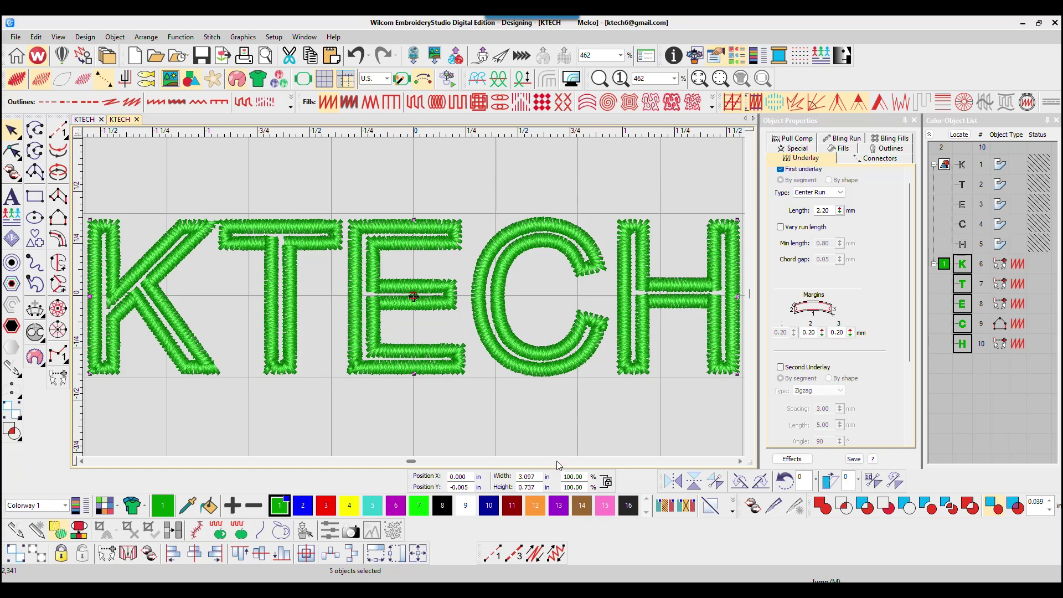
Play the stitch-out simulation to examine how the K sews with the center-run underlay
left_click(447, 78)
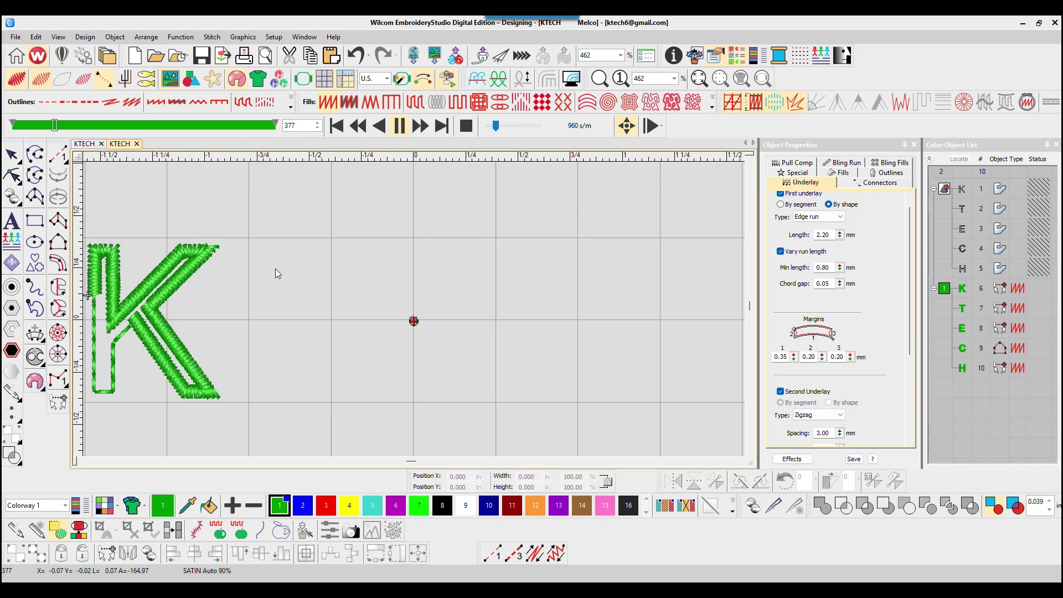
scroll(821, 215, "up", 1)
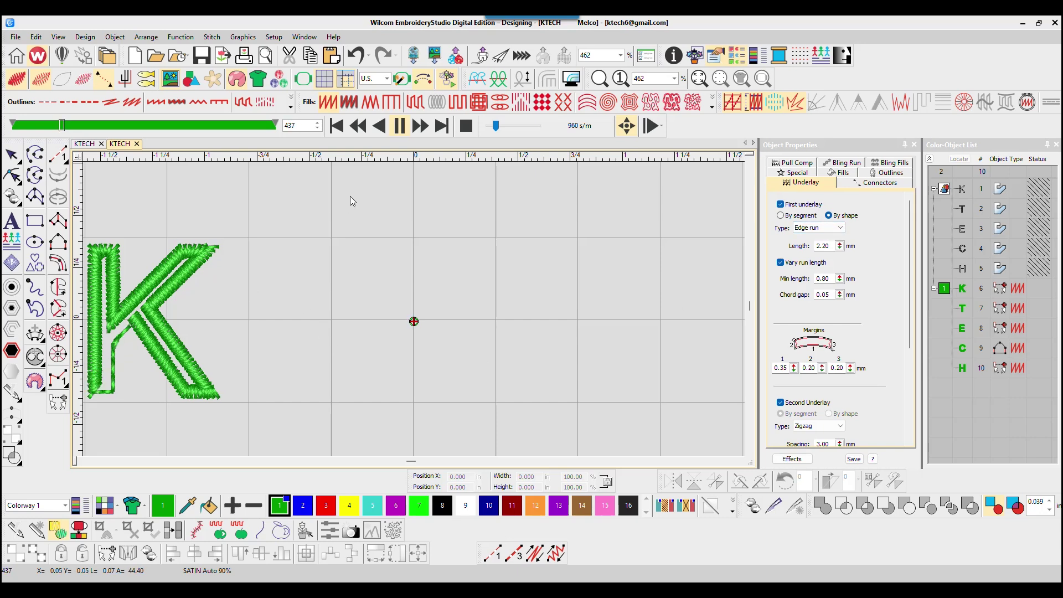
left_click(448, 79)
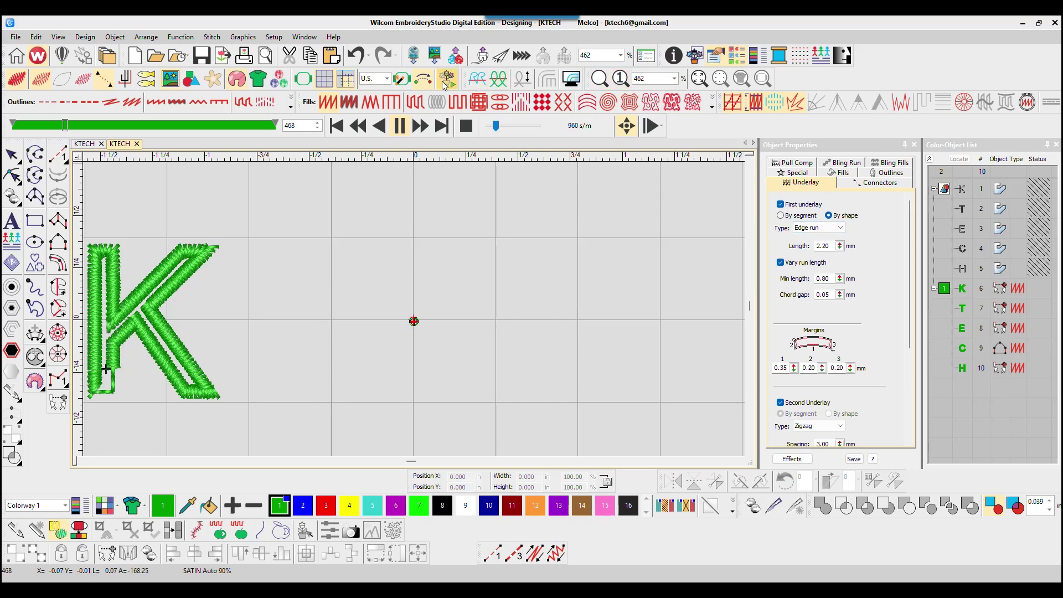
key("Escape")
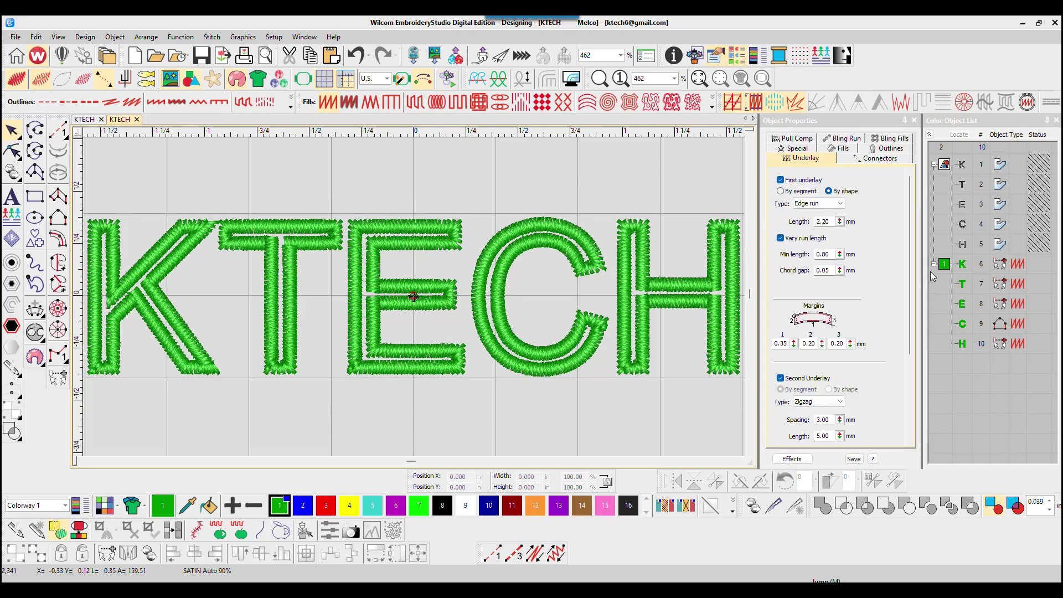
Reselect the five embroidered letters and review their first underlay type and settings
left_click(943, 265)
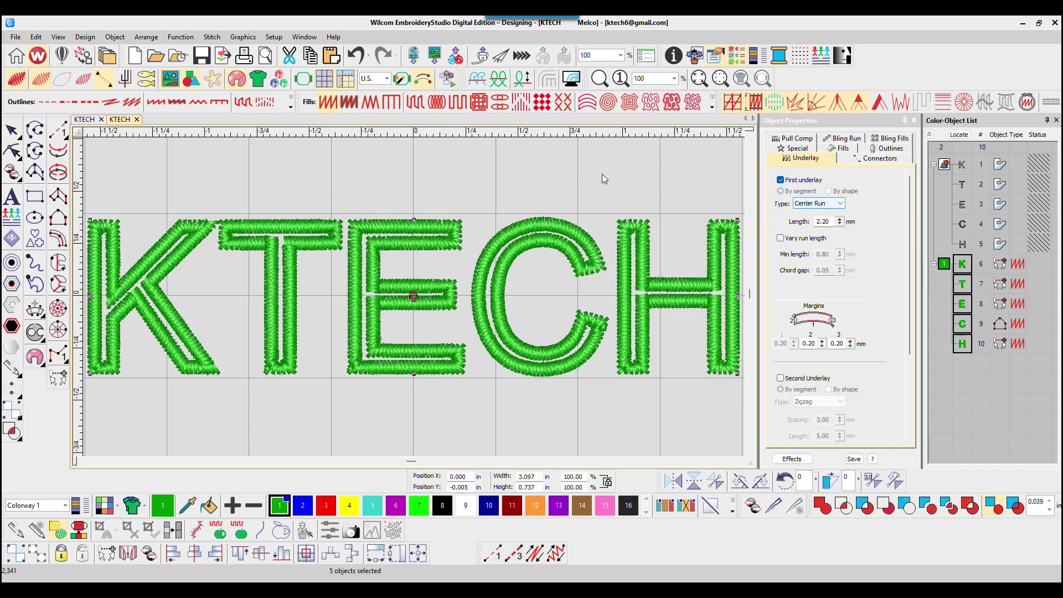
left_click(840, 203)
left_click(693, 182)
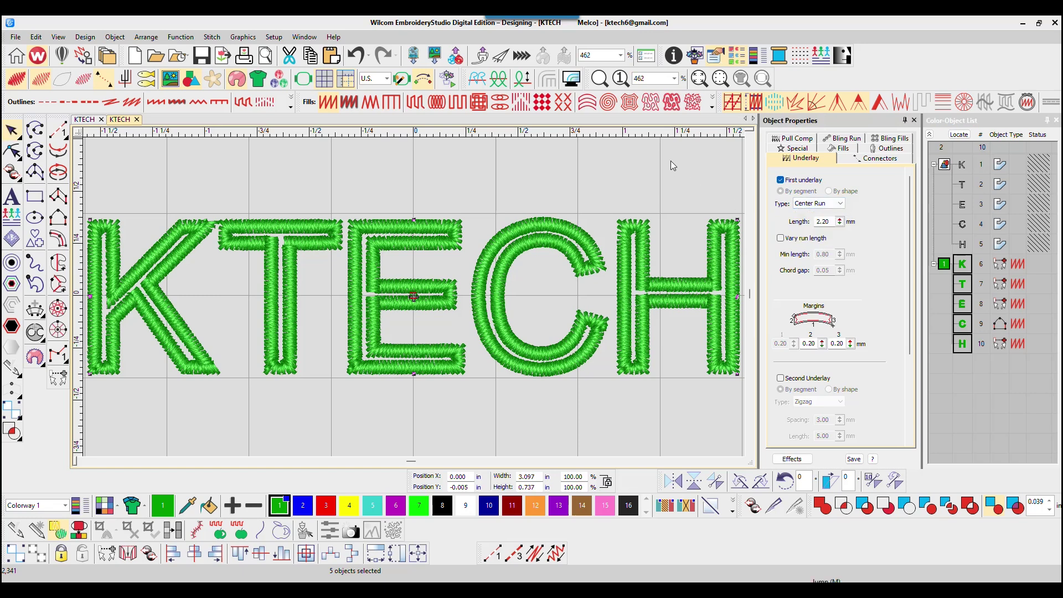
scroll(414, 297, "down", 2)
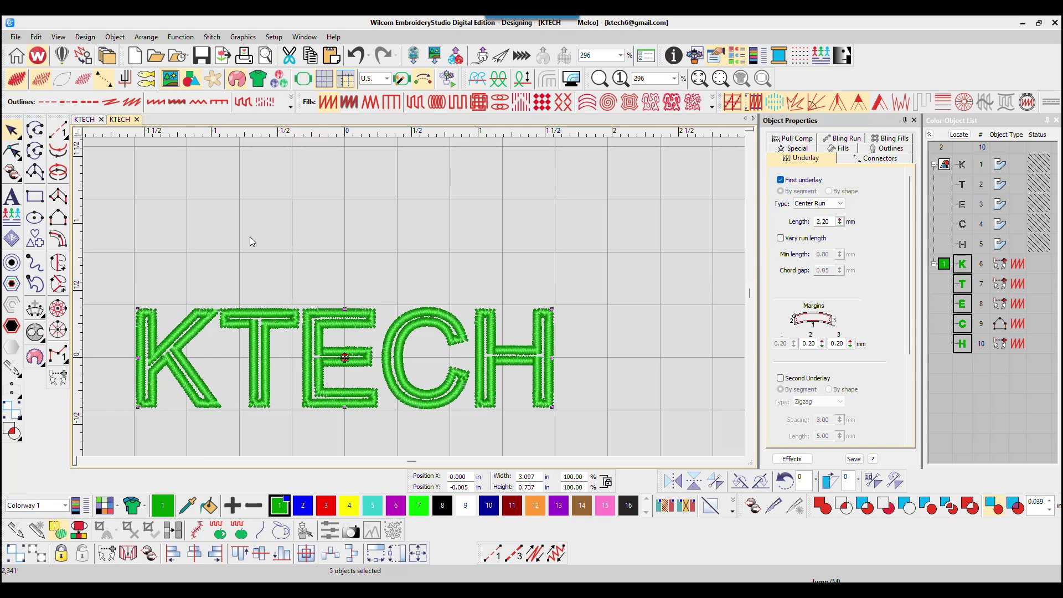
Review the embroidery file formats offered for exporting the design as a machine file, and cancel the export
left_click(223, 57)
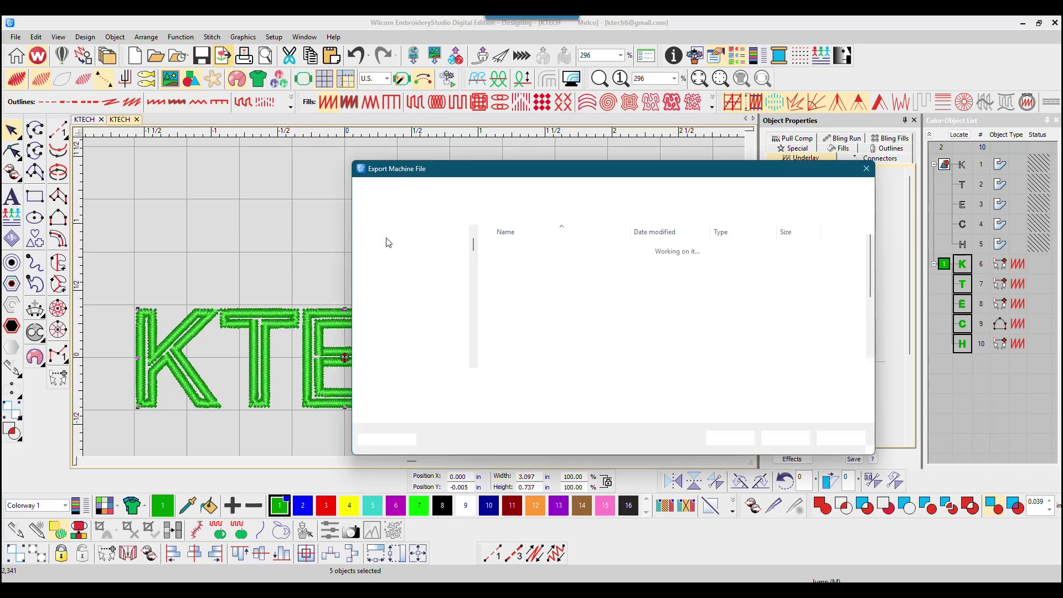
left_click(647, 393)
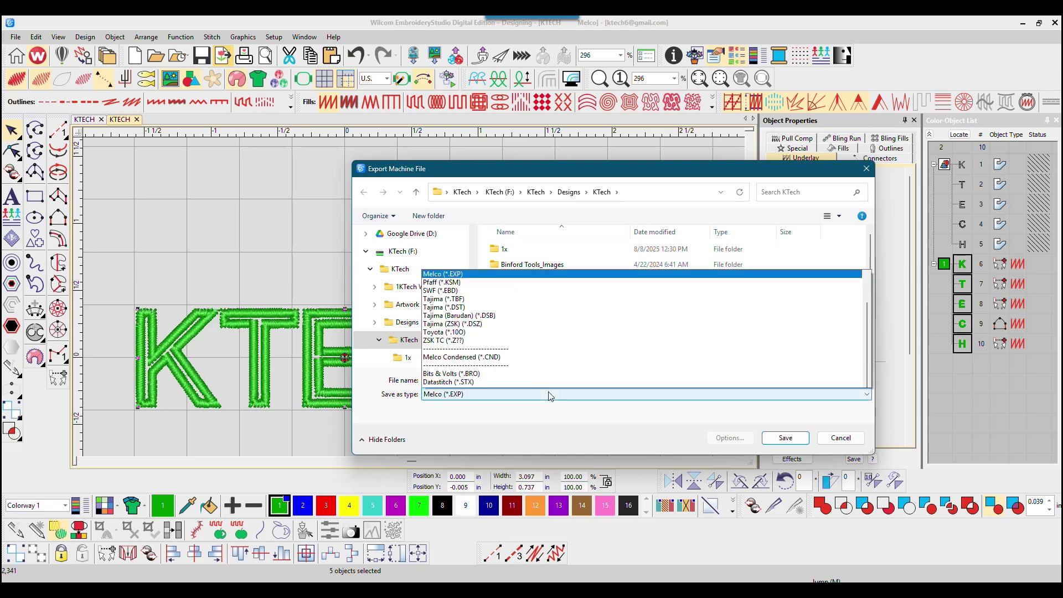
scroll(494, 254, "down", 3)
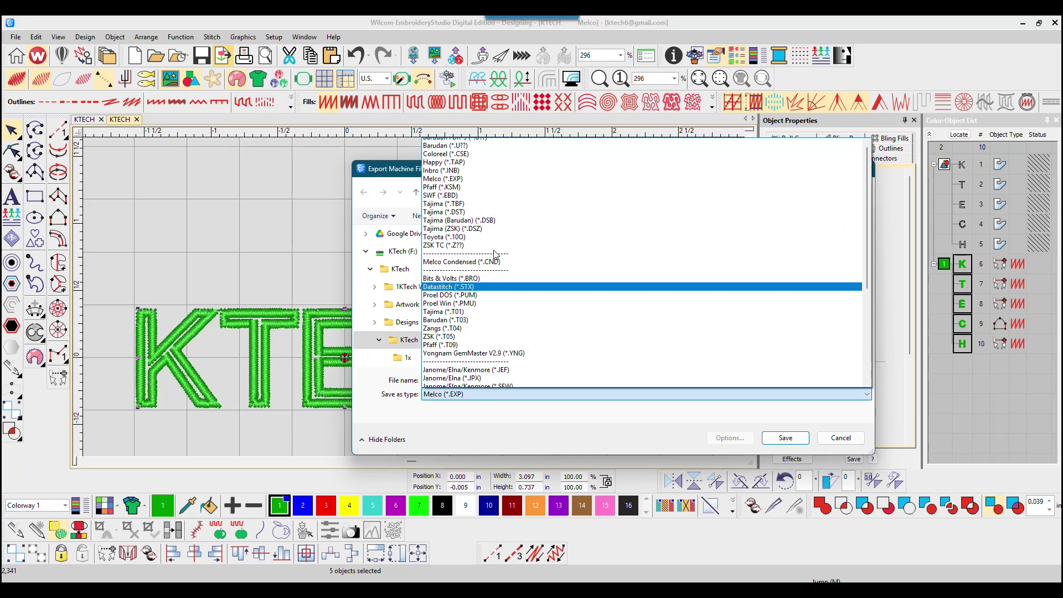
left_click(751, 406)
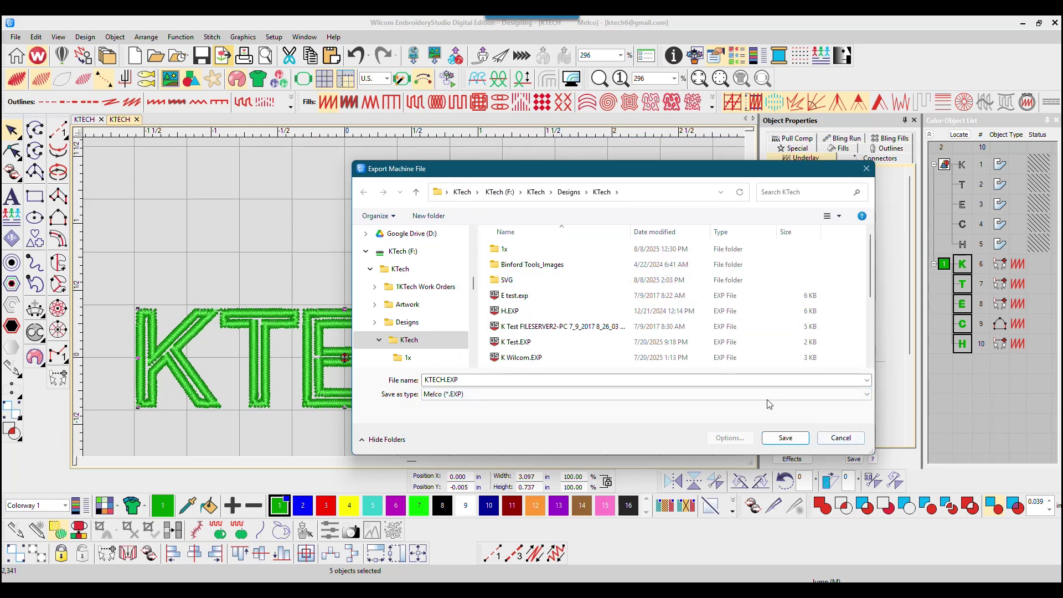
left_click(837, 437)
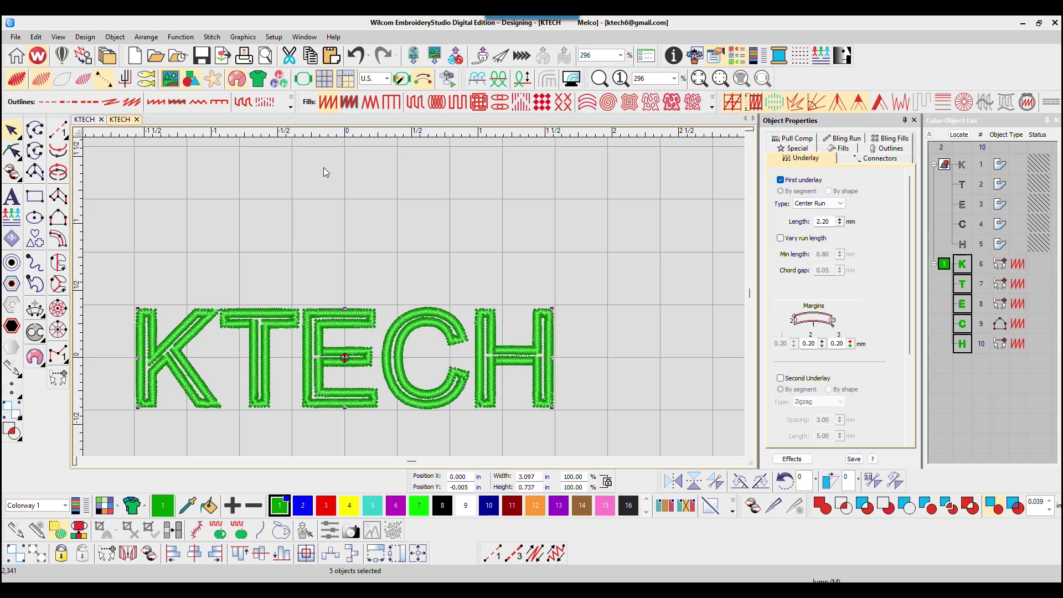
left_click(621, 78)
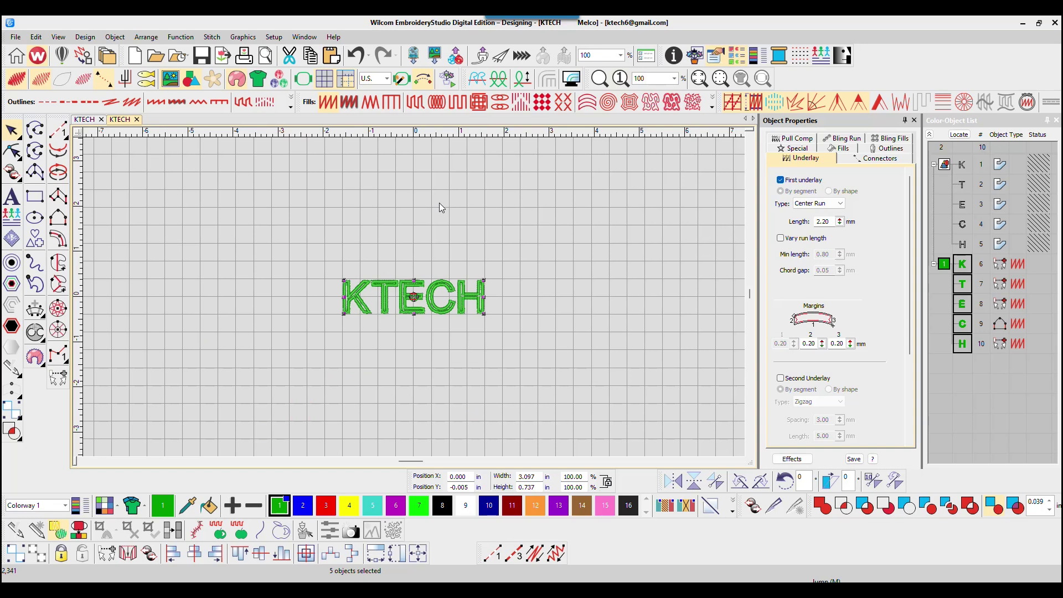